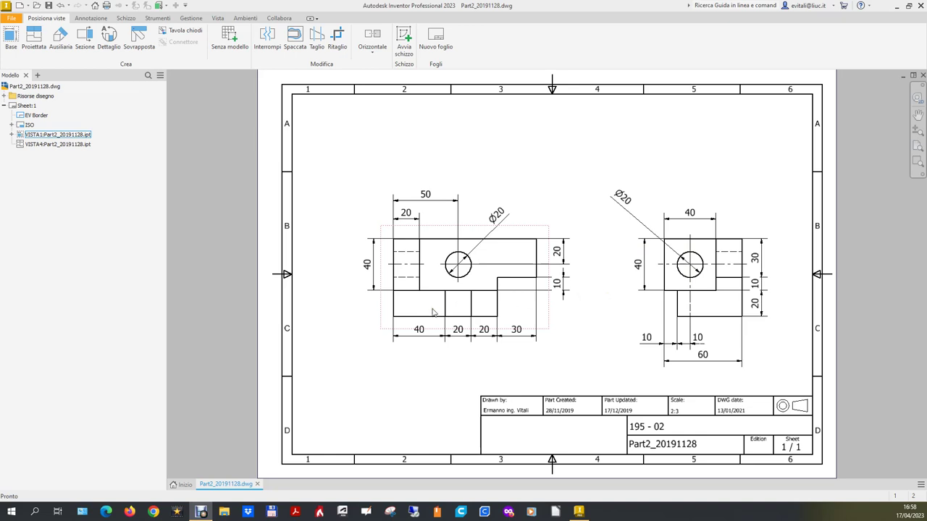
# - Inspect the hole circle and vertical 20 dimension in the right view, then go Home to recent files
pyautogui.press('Escape')
pyautogui.click(701, 270)
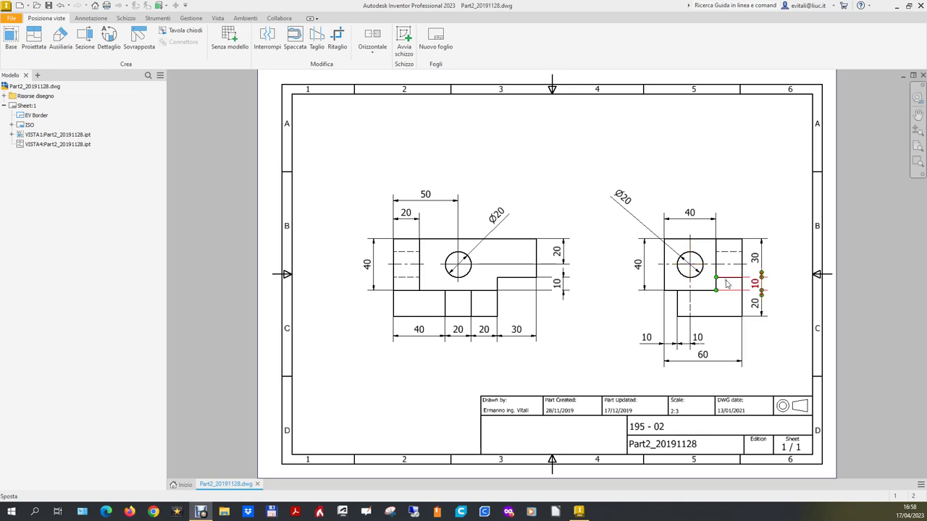
pyautogui.click(742, 318)
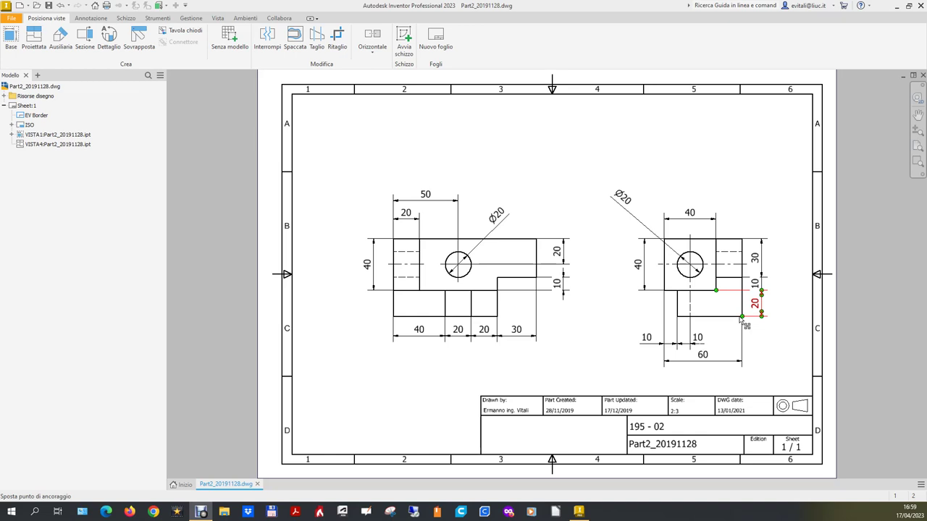
pyautogui.press('Escape')
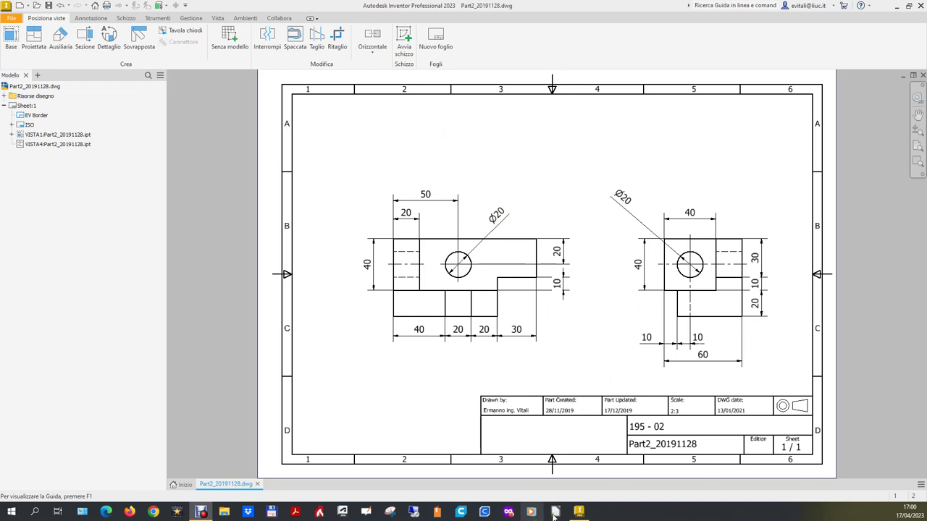
pyautogui.click(184, 484)
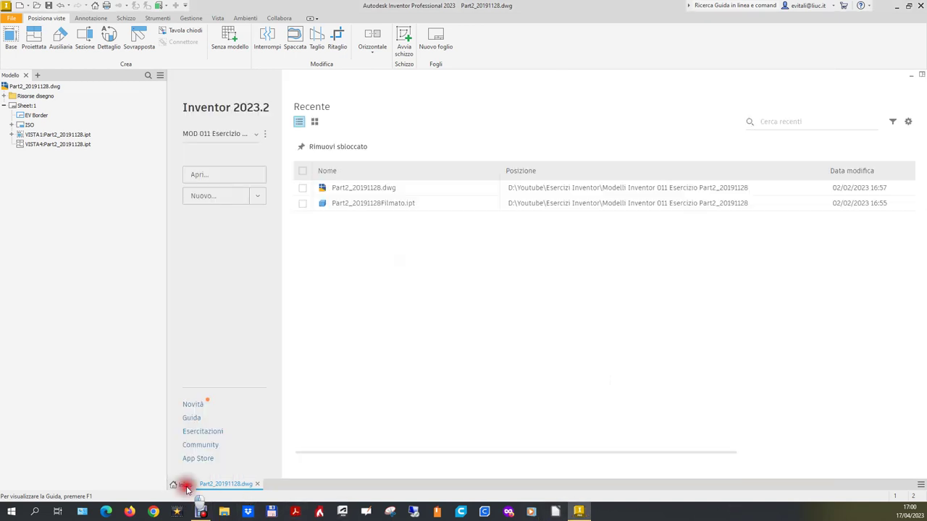
# - Create a new blank part from the millimetre template in the Miei > Profess folder
pyautogui.click(64, 196)
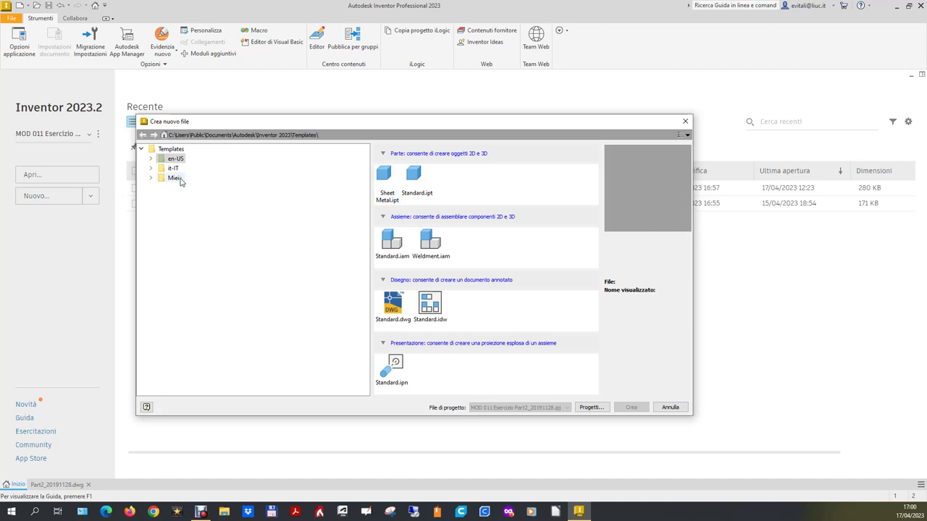
pyautogui.doubleClick(171, 178)
pyautogui.click(190, 208)
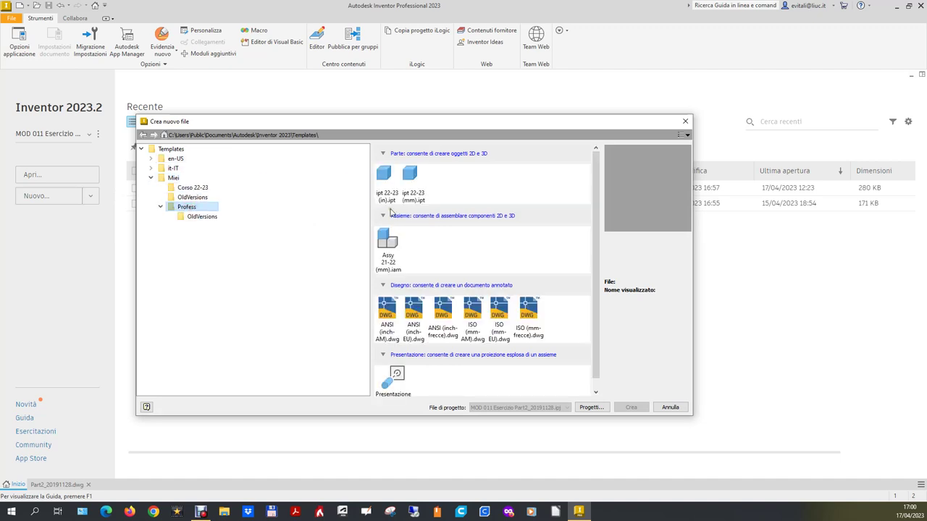
pyautogui.doubleClick(411, 177)
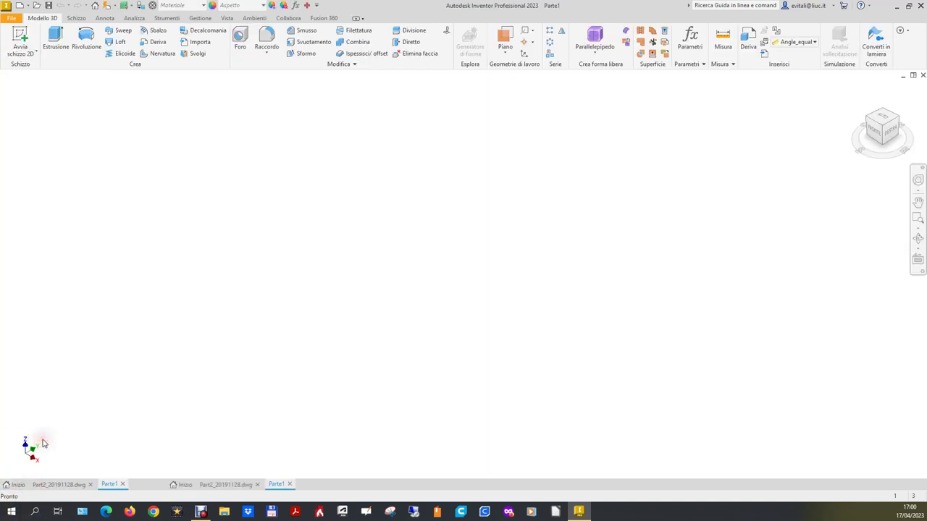
# - Create a new ISO drawing from the .dwg template, then return to Part2_20191128.dwg
pyautogui.click(184, 488)
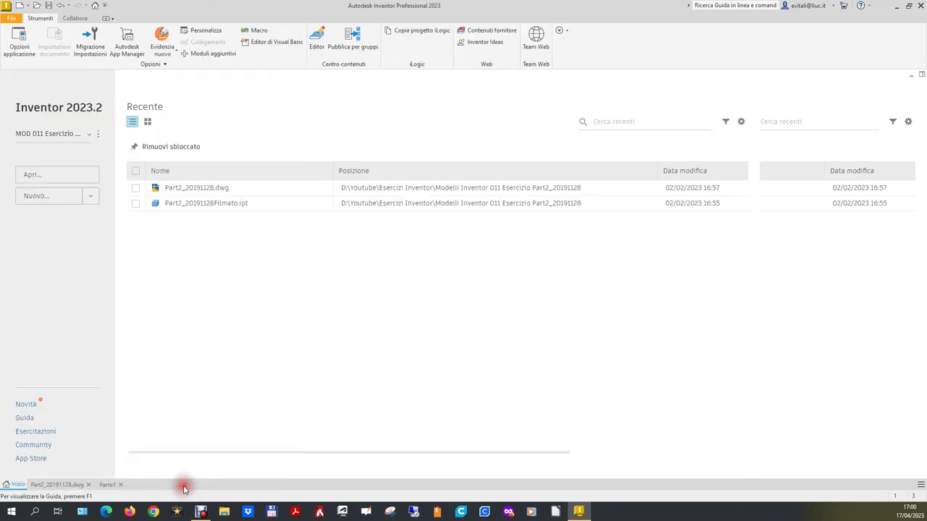
pyautogui.click(72, 204)
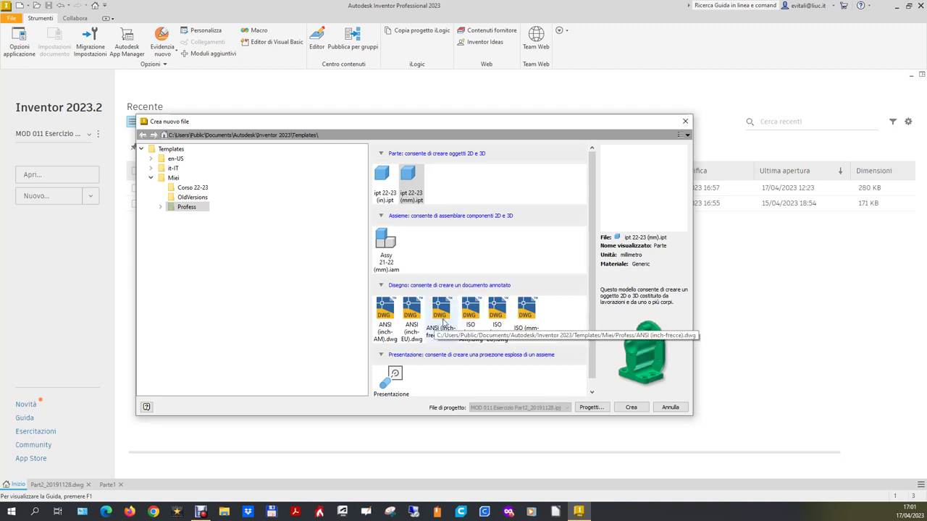
pyautogui.doubleClick(472, 318)
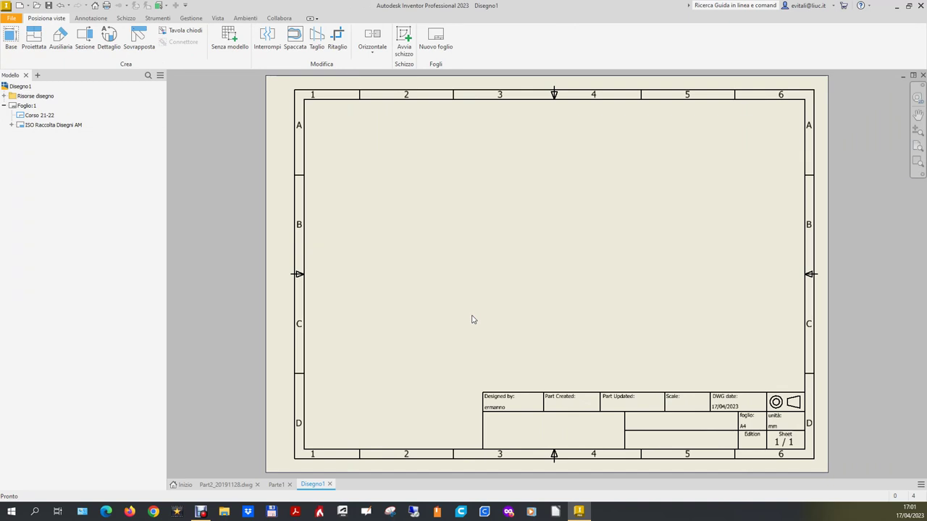
pyautogui.click(238, 484)
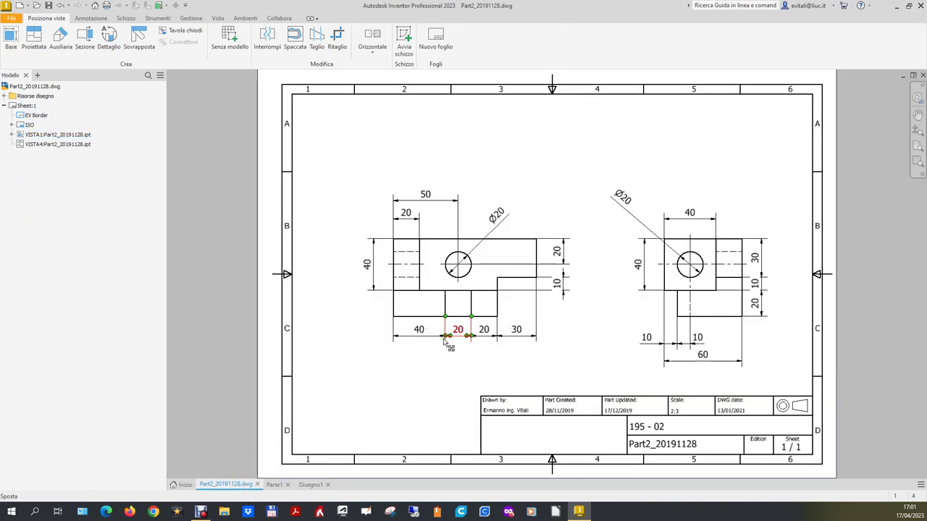
# - Select and deselect the reference drawing's left view, then switch to the blank Disegno1 drawing
pyautogui.click(512, 334)
pyautogui.click(637, 362)
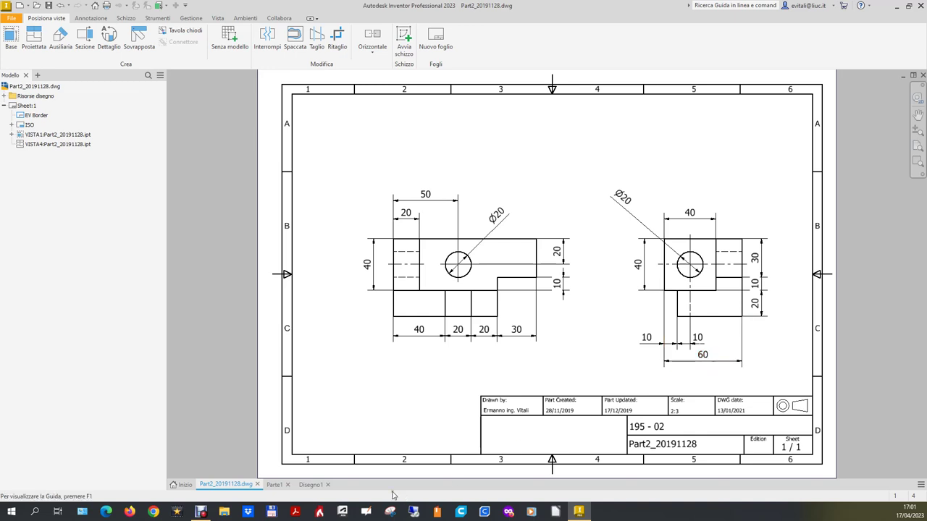
pyautogui.click(312, 485)
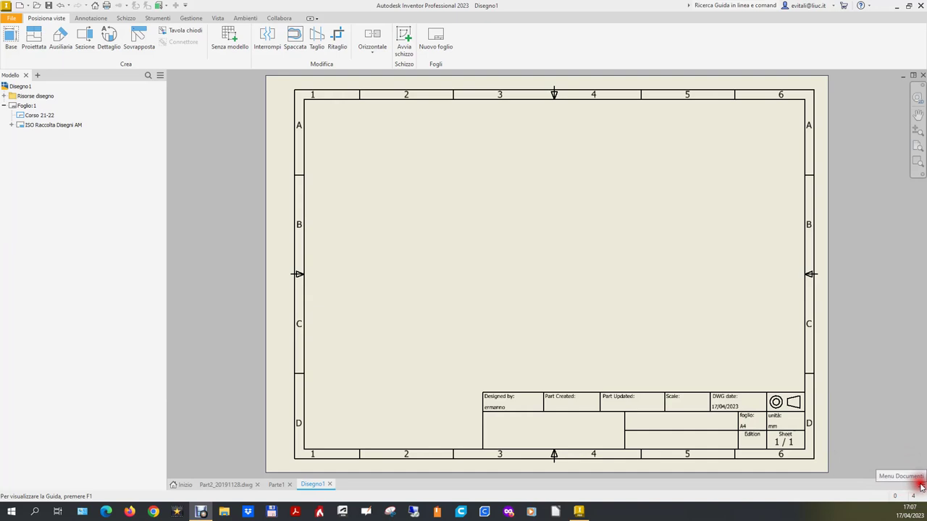
pyautogui.click(920, 484)
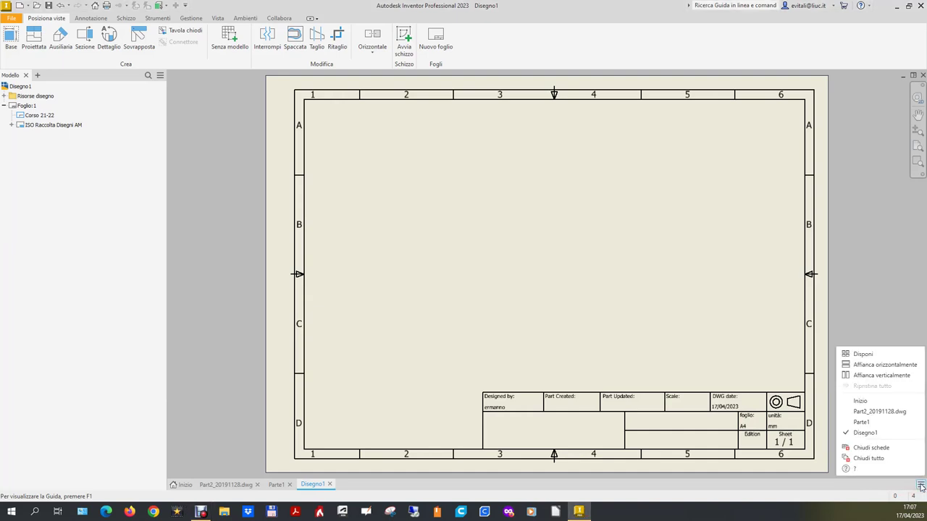
# - Tile the documents vertically with Disegno1 below the reference drawing, and activate Parte1
pyautogui.click(884, 377)
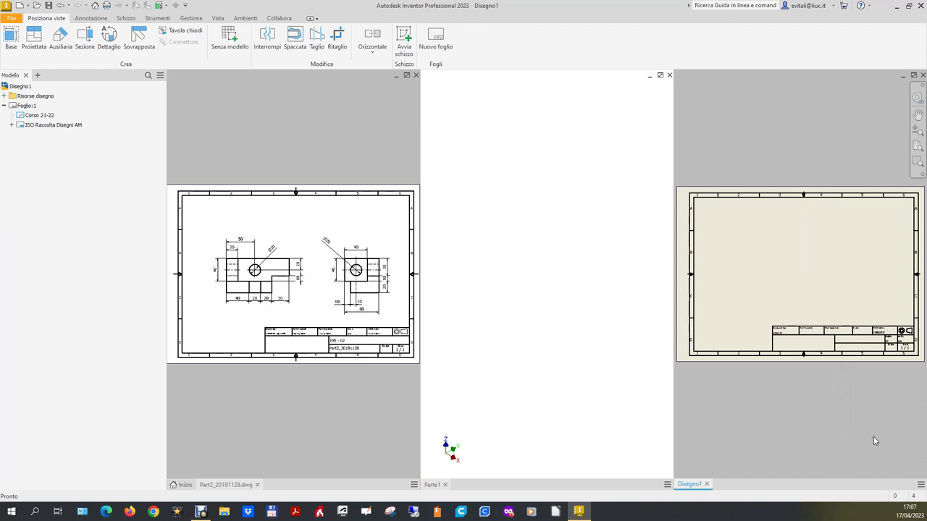
pyautogui.moveTo(692, 487)
pyautogui.mouseDown()
pyautogui.moveTo(303, 469)
pyautogui.moveTo(297, 491)
pyautogui.moveTo(293, 482)
pyautogui.moveTo(294, 491)
pyautogui.moveTo(356, 493)
pyautogui.mouseUp()
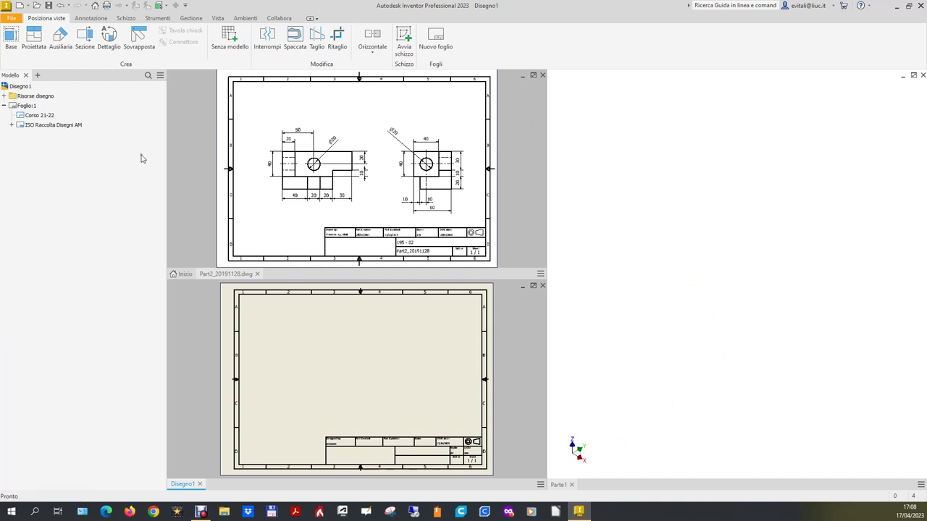
pyautogui.click(642, 307)
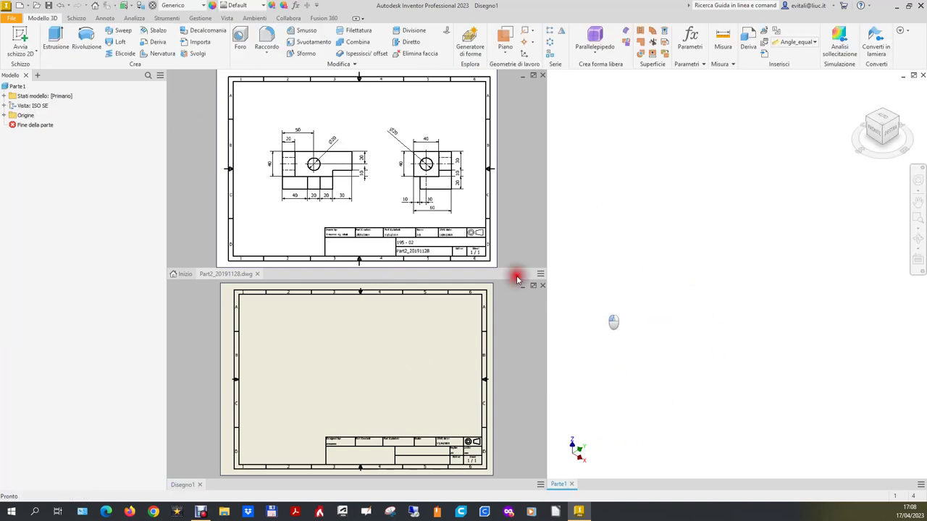
# - Start a new sketch on the part's YZ plane
pyautogui.click(4, 115)
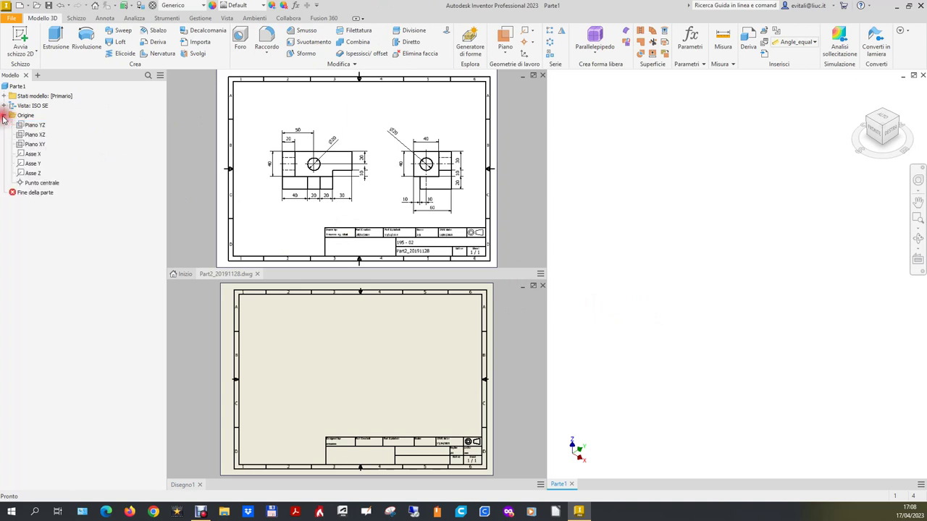
pyautogui.click(40, 127)
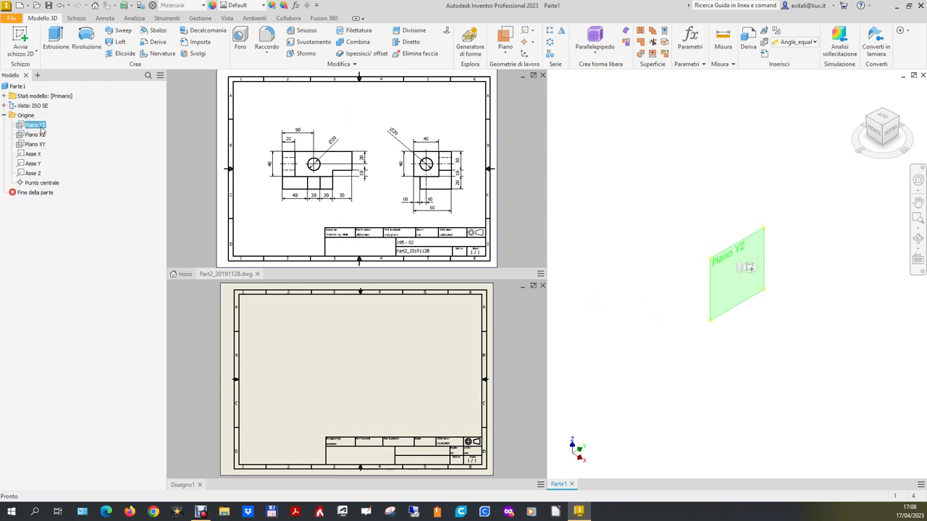
pyautogui.click(750, 268)
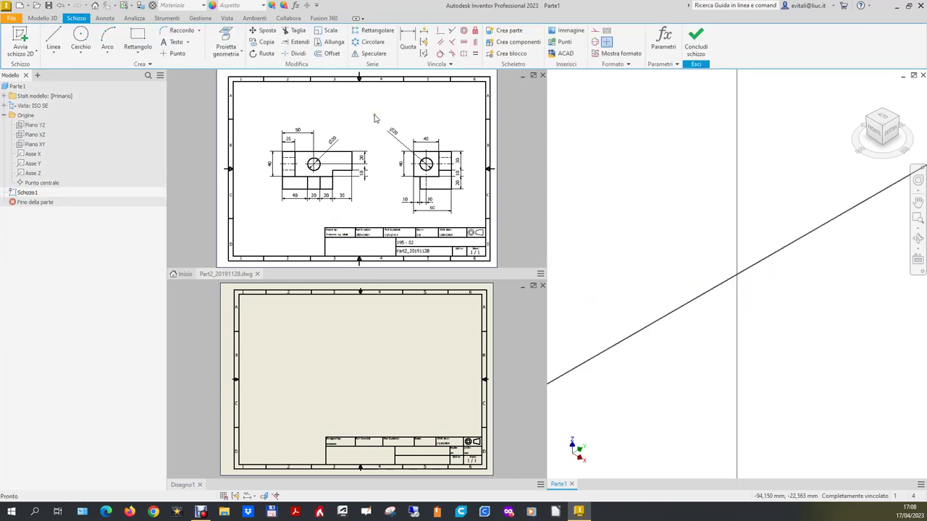
# - Draw a rough stepped outline with straight lines, leaving the lower-left corner open
pyautogui.click(53, 40)
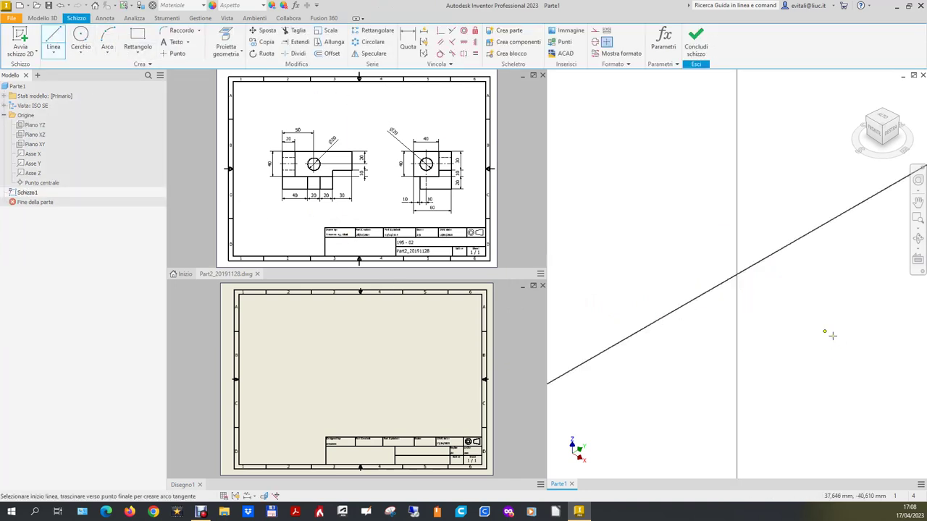
pyautogui.click(758, 283)
pyautogui.click(840, 239)
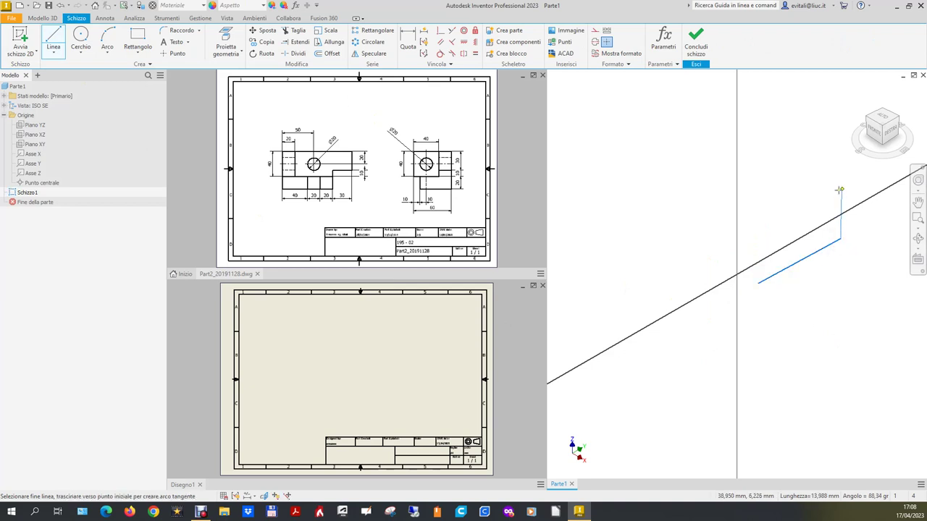
pyautogui.click(828, 107)
pyautogui.click(786, 118)
pyautogui.click(793, 190)
pyautogui.click(751, 205)
pyautogui.click(746, 274)
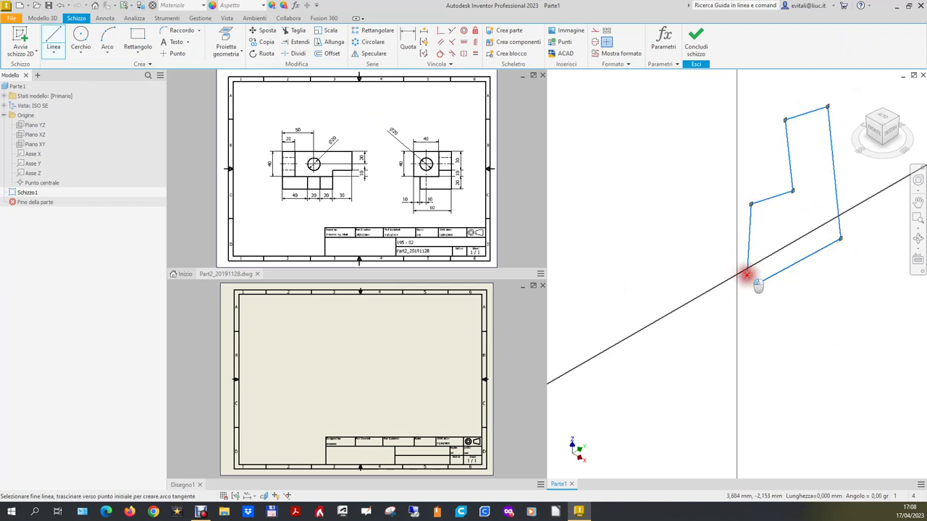
pyautogui.rightClick(747, 275)
pyautogui.click(783, 281)
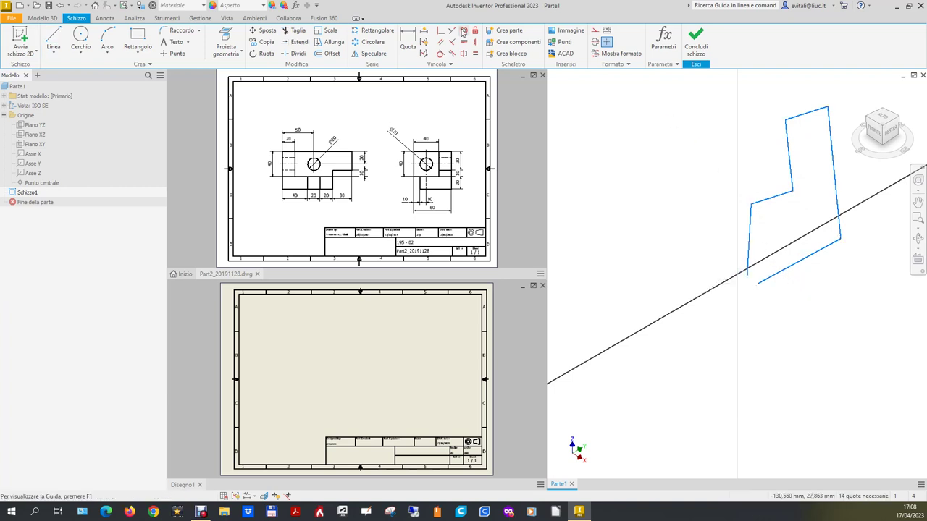
# - Close the outline at the lower-left corner with a coincident constraint and fix the bottom line's orientation
pyautogui.click(440, 31)
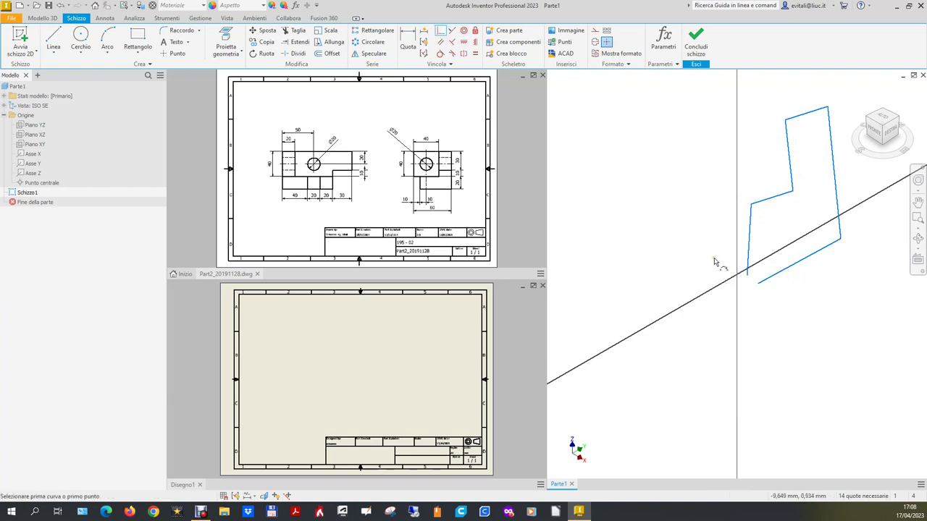
pyautogui.click(747, 275)
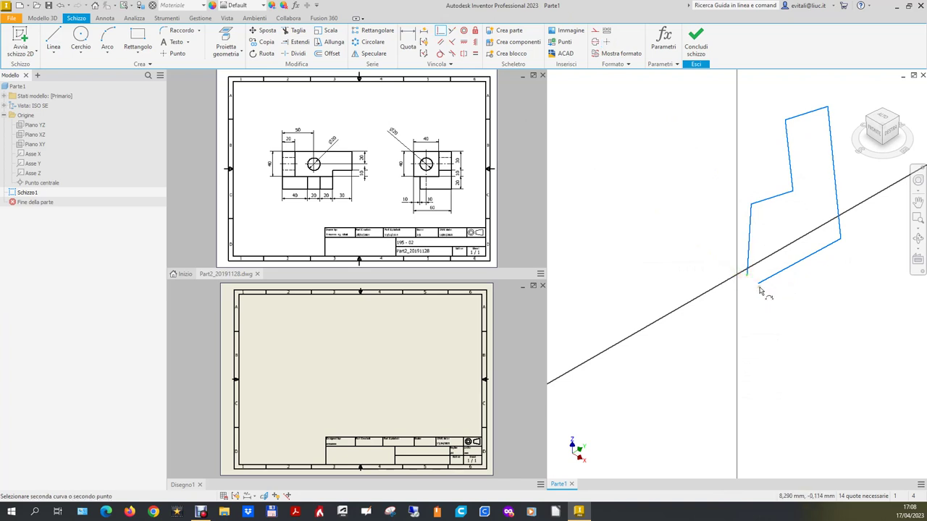
pyautogui.click(759, 284)
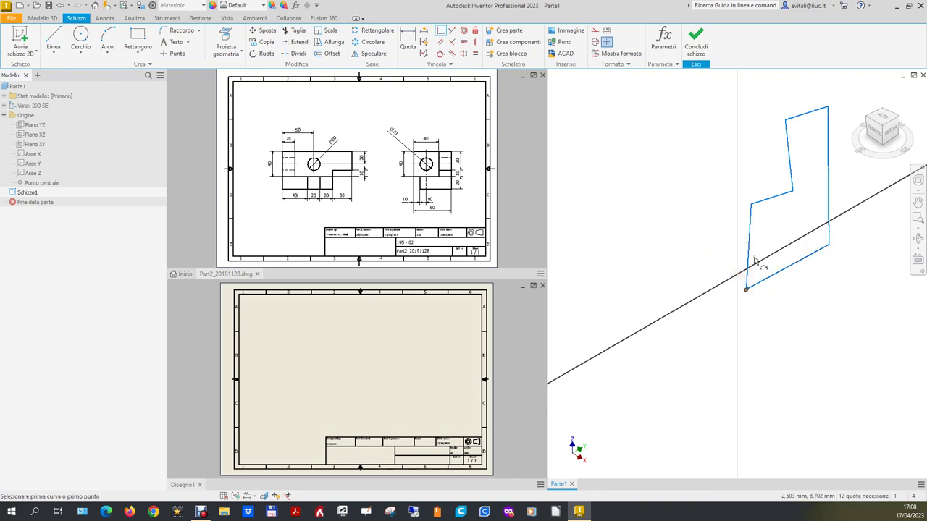
pyautogui.click(461, 45)
pyautogui.click(801, 261)
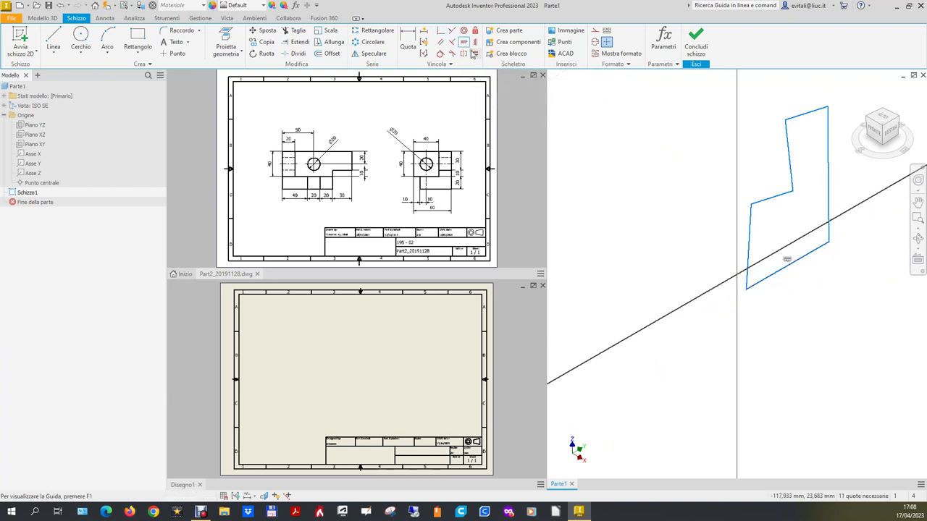
# - Make each pair of adjacent outline edges perpendicular, from the bottom line around to the right edge
pyautogui.click(452, 42)
pyautogui.click(767, 281)
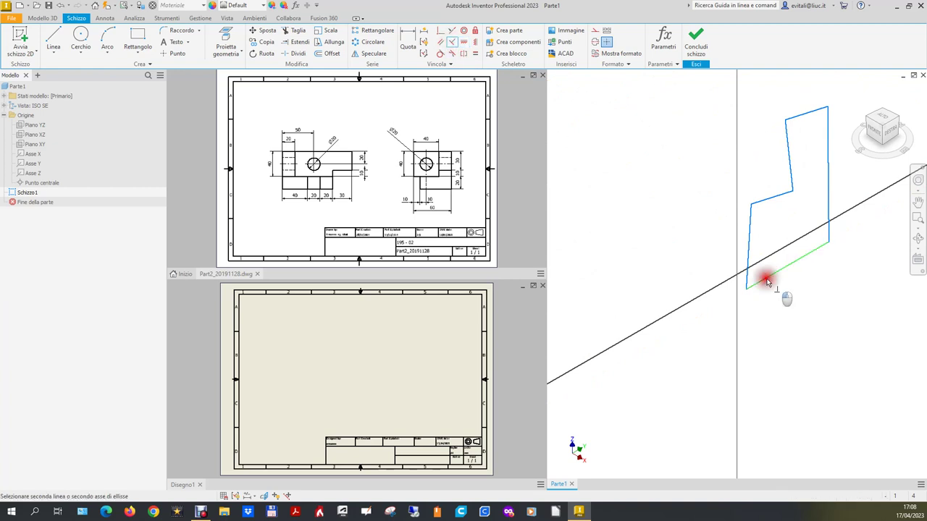
pyautogui.click(749, 252)
pyautogui.click(755, 209)
pyautogui.click(751, 221)
pyautogui.click(782, 170)
pyautogui.click(776, 189)
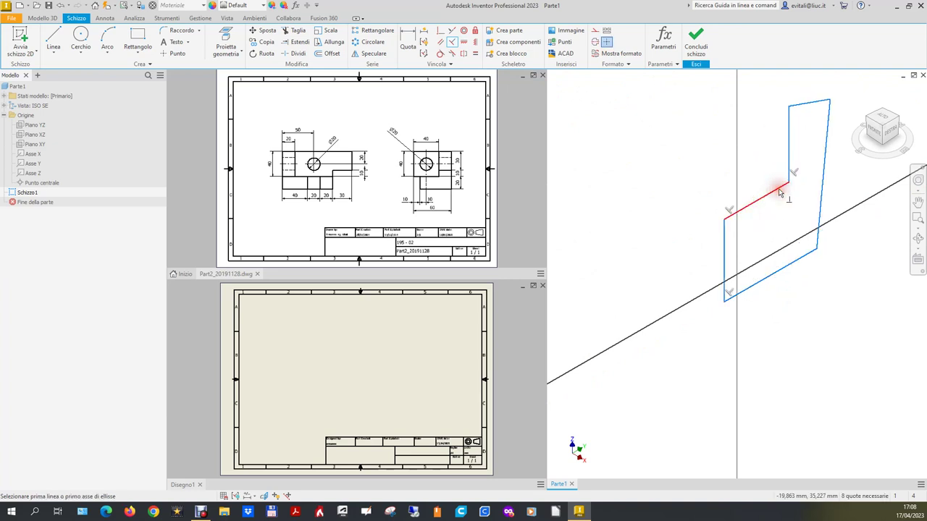
pyautogui.click(799, 106)
pyautogui.click(791, 132)
pyautogui.click(836, 107)
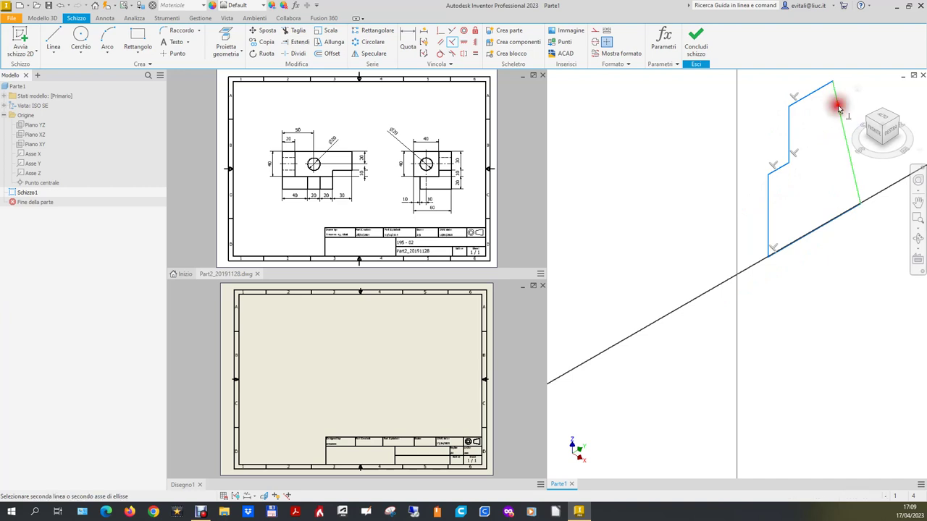
pyautogui.click(815, 92)
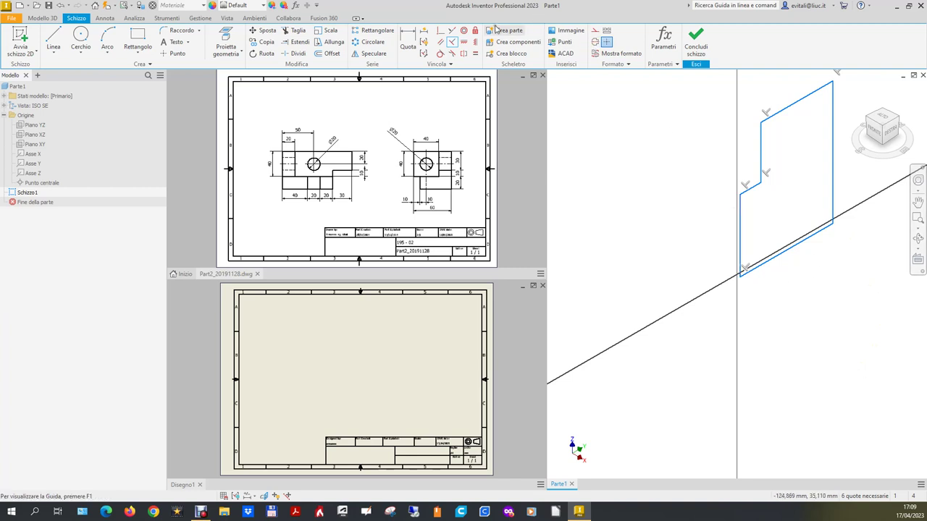
# - Make the profile's lower-left corner coincident with the part's centre point
pyautogui.click(437, 31)
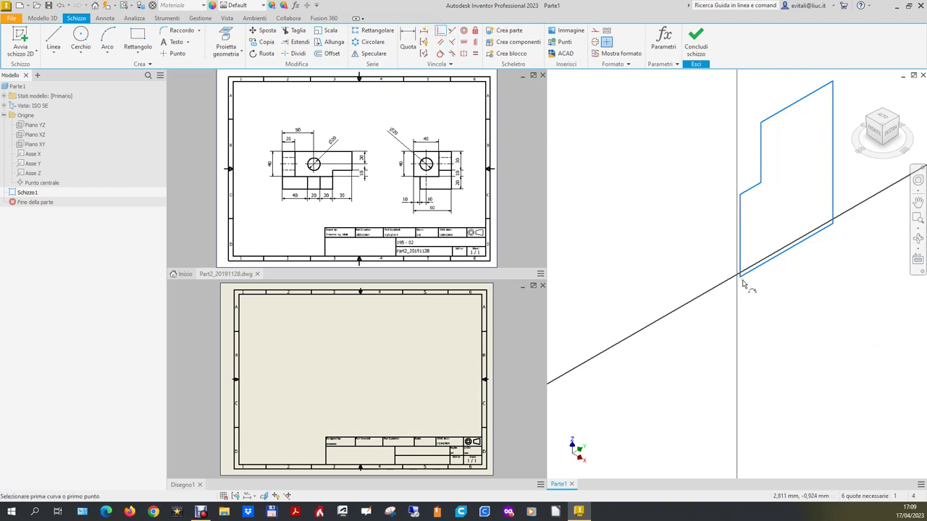
pyautogui.click(741, 278)
pyautogui.click(53, 183)
# - Dimension the bottom edge to 50 mm and the right edge to 60 mm
pyautogui.click(411, 36)
pyautogui.click(817, 230)
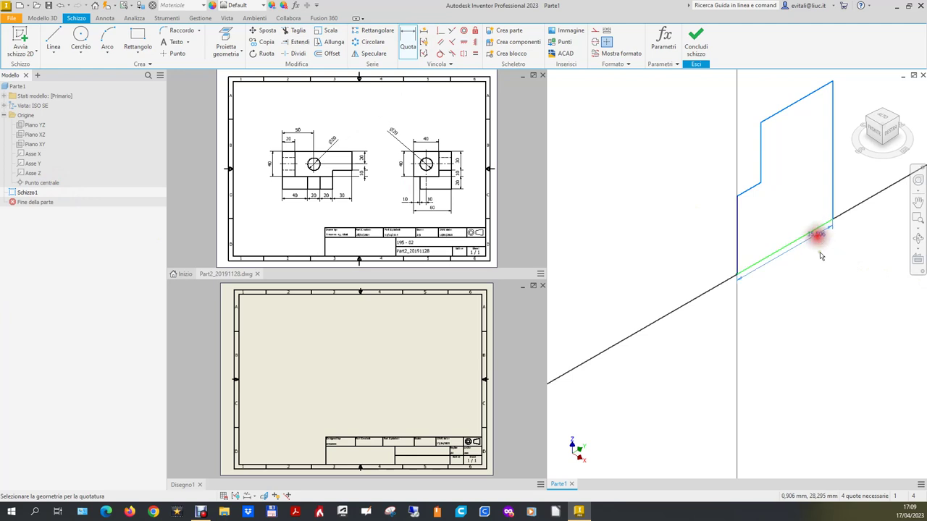
pyautogui.click(813, 297)
pyautogui.write('50')
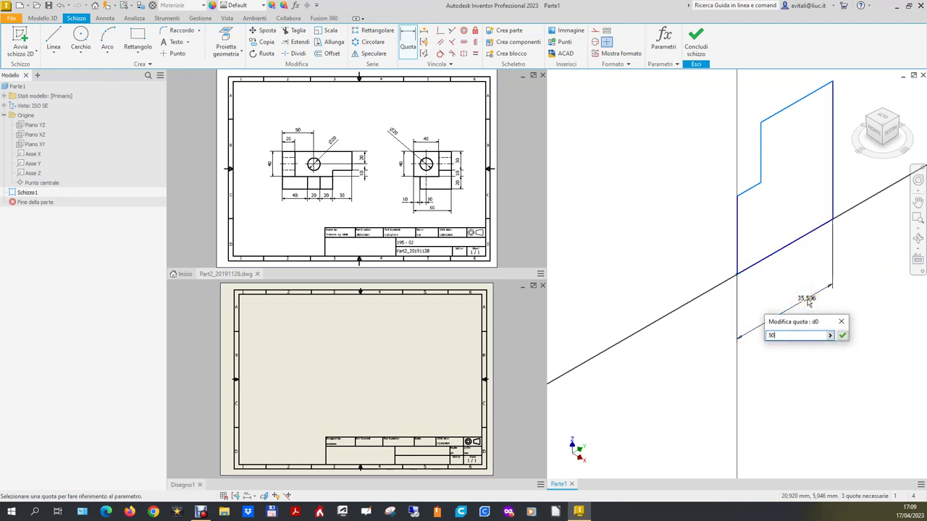
pyautogui.press('Return')
pyautogui.scroll(2, 776, 383)
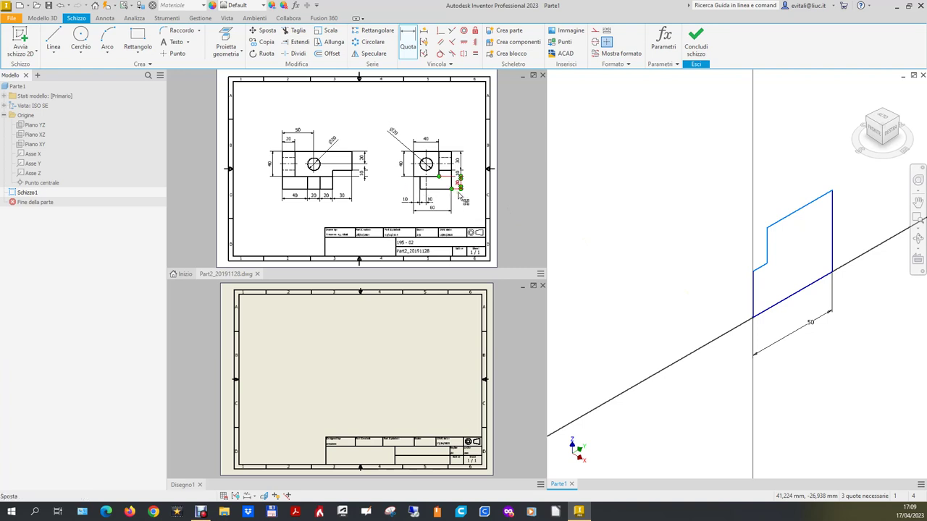
pyautogui.scroll(-2, 462, 188)
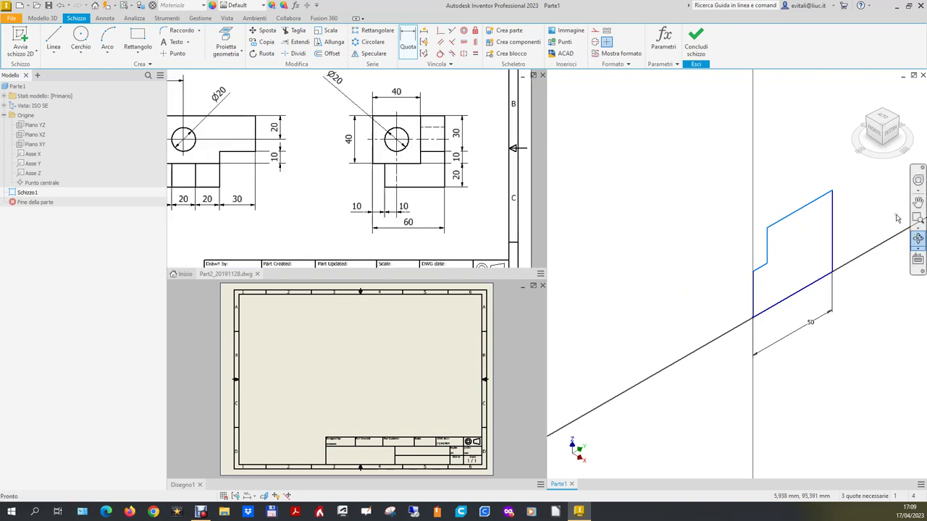
pyautogui.click(408, 40)
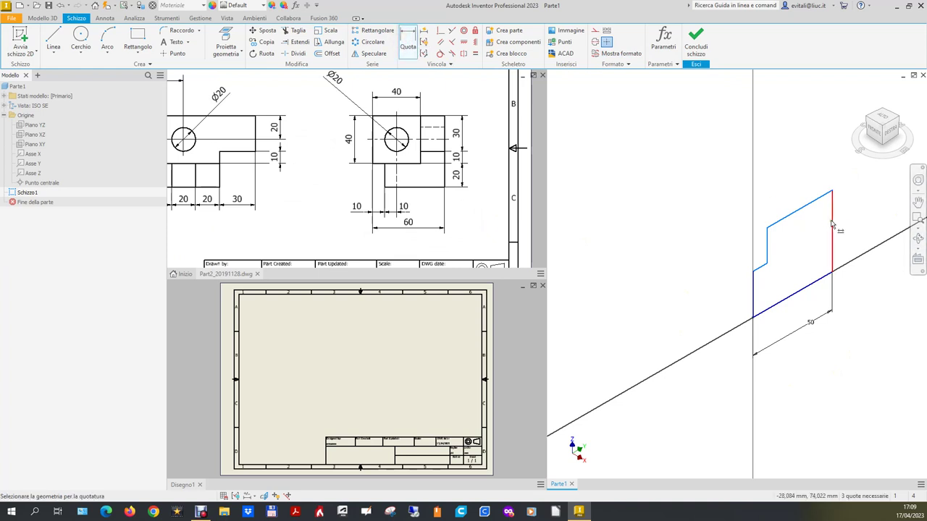
pyautogui.click(833, 216)
pyautogui.click(855, 216)
pyautogui.write('60')
pyautogui.press('Return')
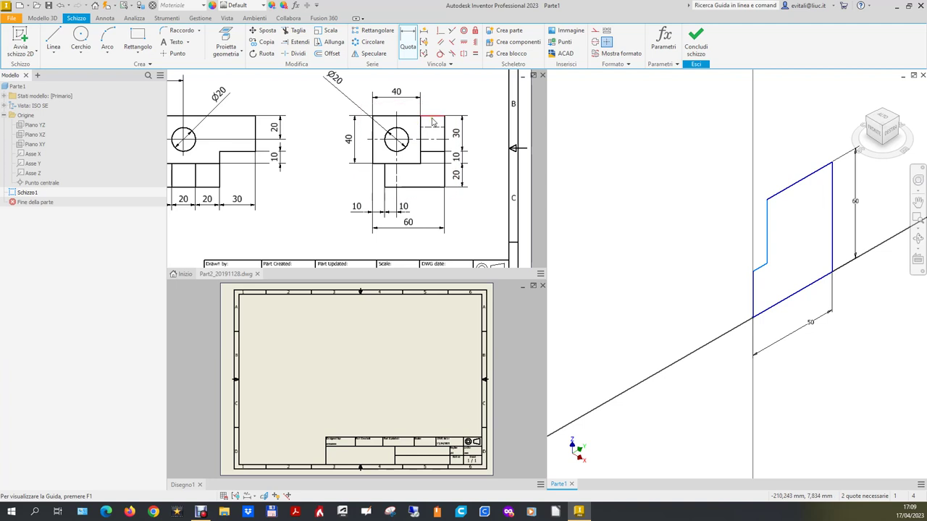
# - Dimension the top edge to 20 mm and the left step to 20 mm, then finish the sketch
pyautogui.click(408, 40)
pyautogui.click(815, 175)
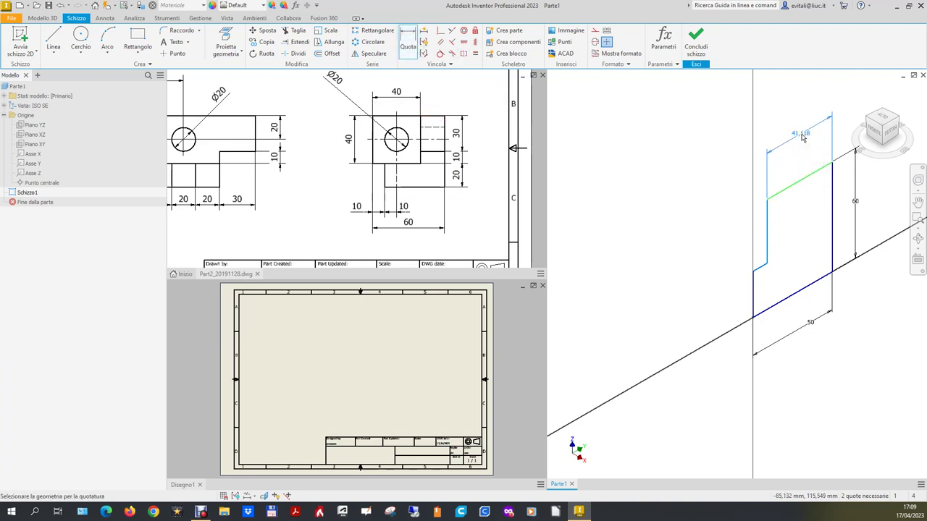
pyautogui.click(802, 136)
pyautogui.write('20')
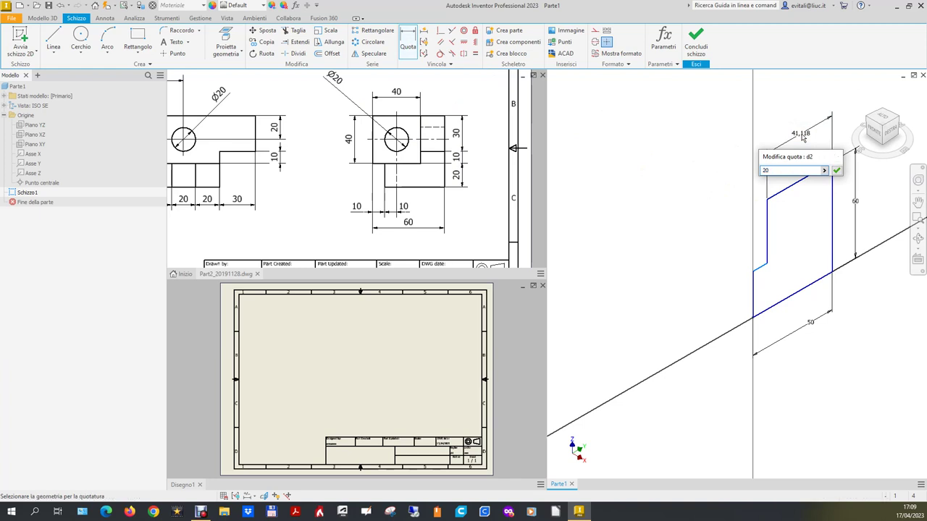
pyautogui.press('Return')
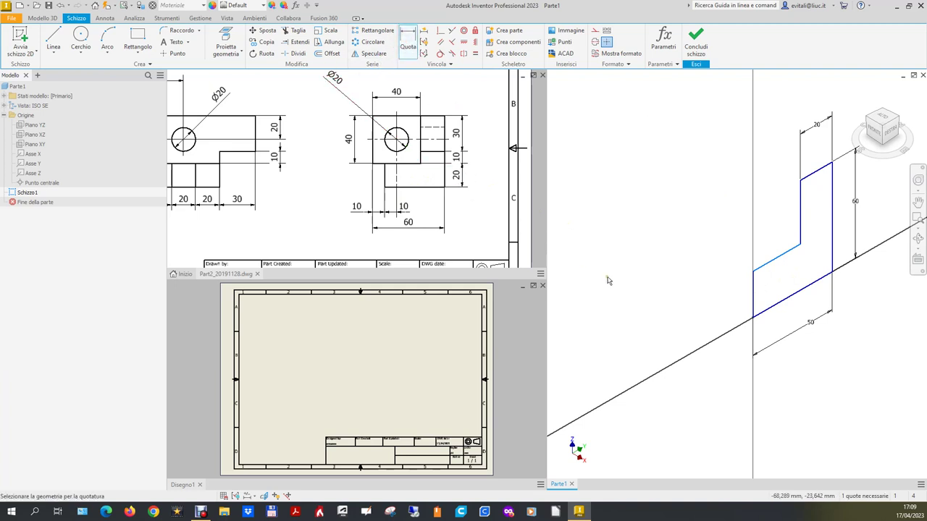
pyautogui.click(753, 296)
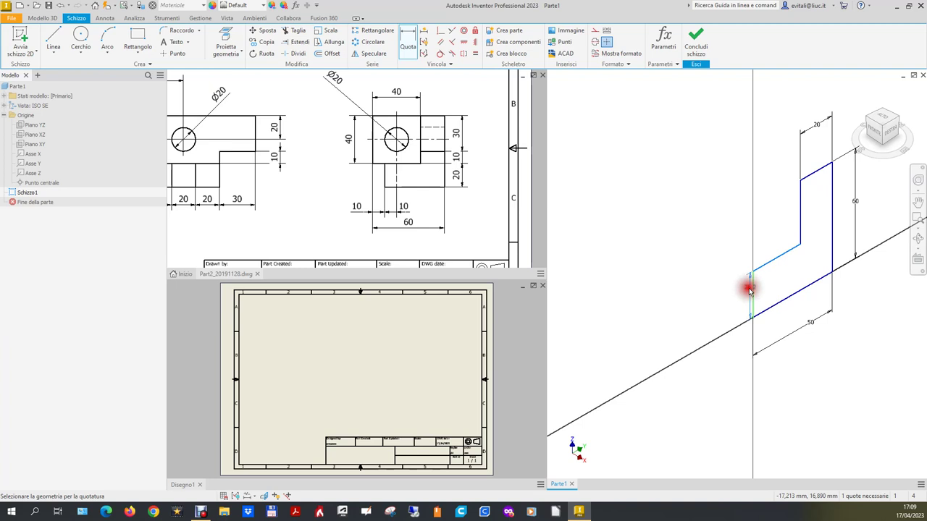
pyautogui.click(717, 314)
pyautogui.write('20')
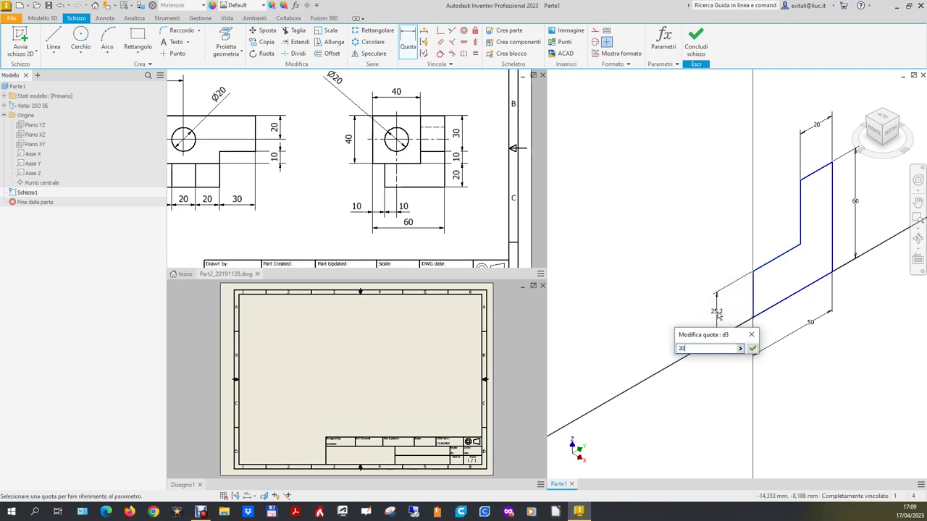
pyautogui.press('Return')
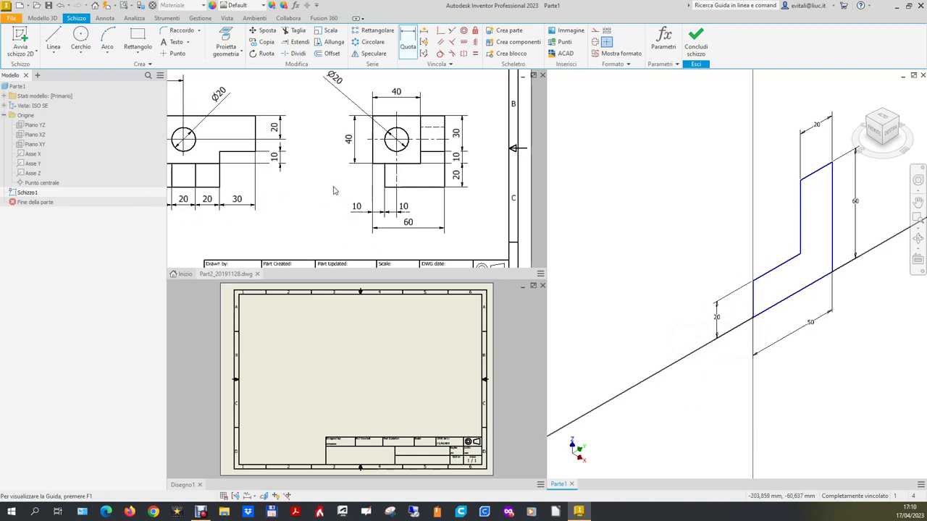
pyautogui.scroll(-2, 333, 186)
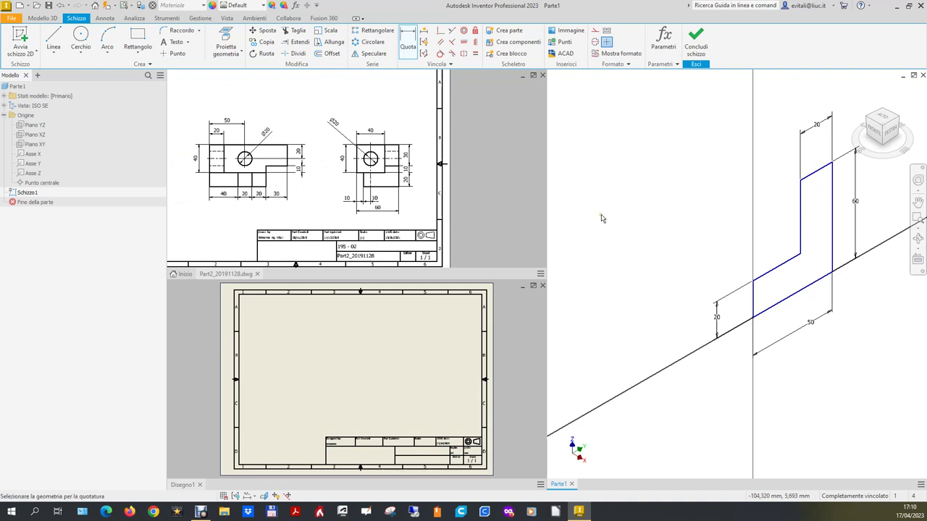
pyautogui.click(695, 47)
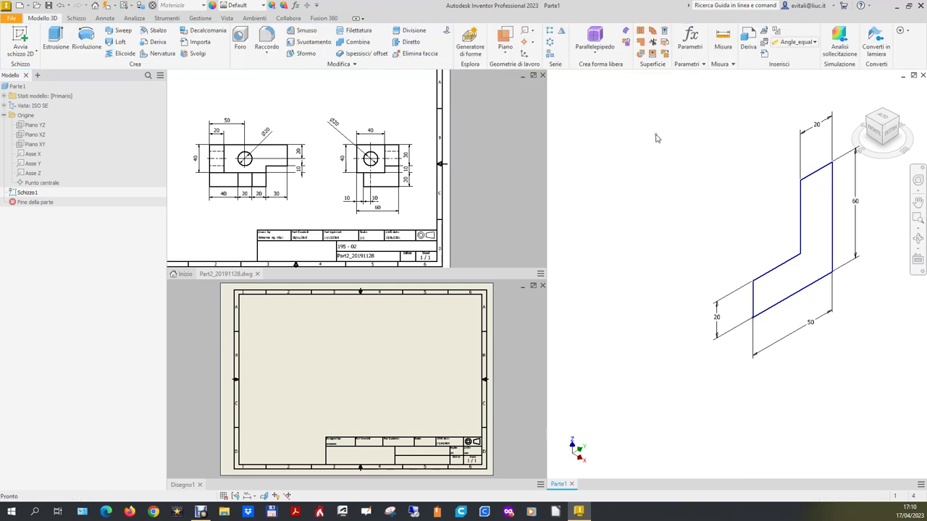
# - Extrude the stepped sketch profile as Estrusione1
pyautogui.click(55, 37)
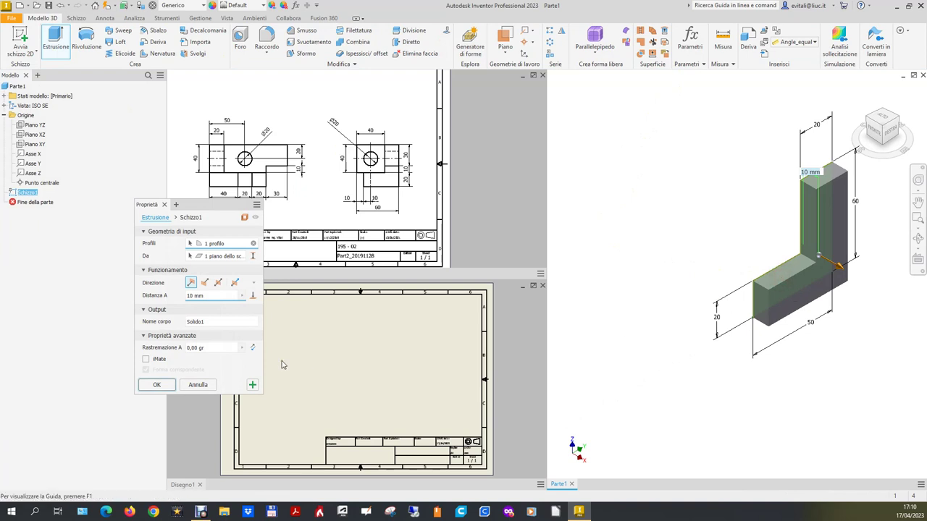
pyautogui.write('1')
pyautogui.press('Return')
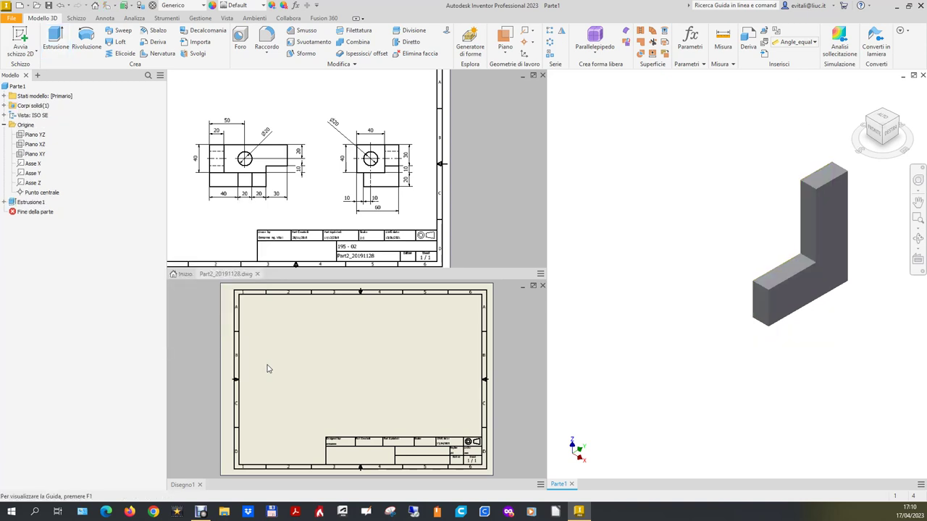
# - Edit Estrusione1 and change its extrusion distance to 110 mm
pyautogui.click(26, 202)
pyautogui.rightClick(27, 205)
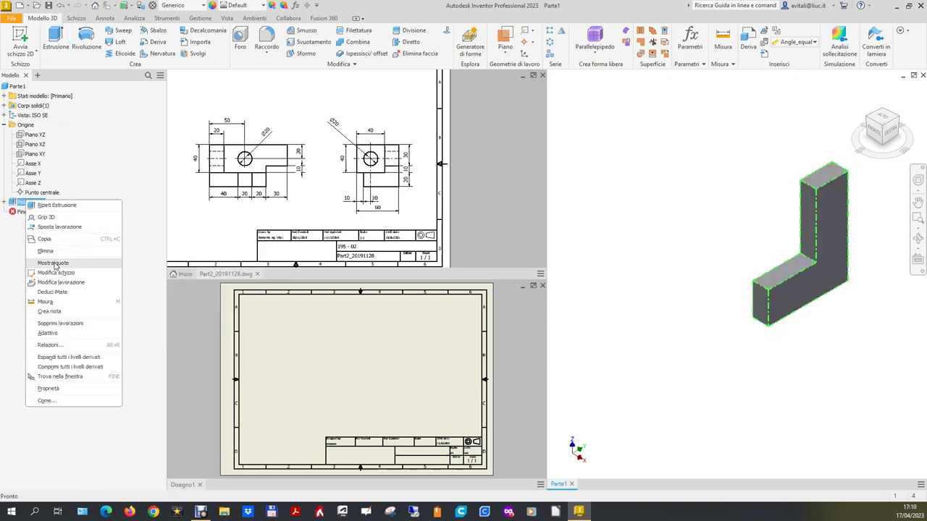
pyautogui.click(60, 285)
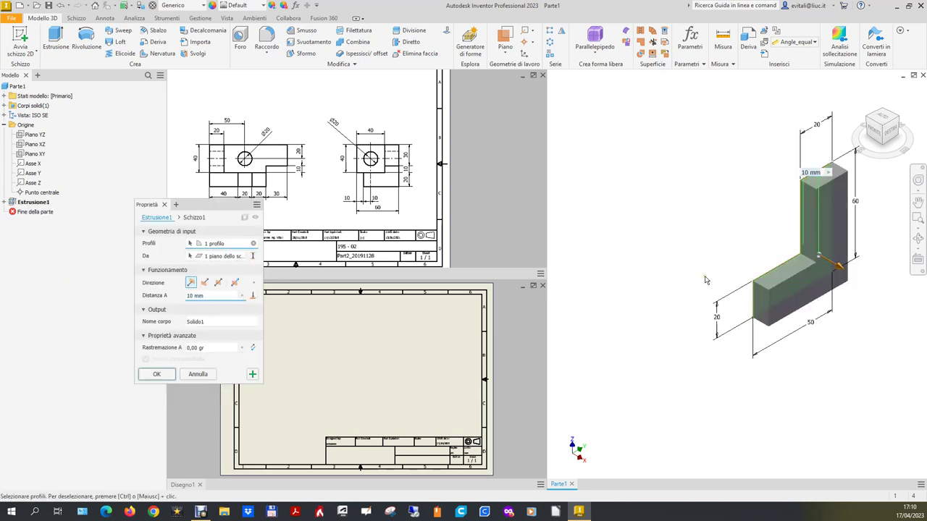
pyautogui.click(194, 296)
pyautogui.press('Home')
pyautogui.write('1')
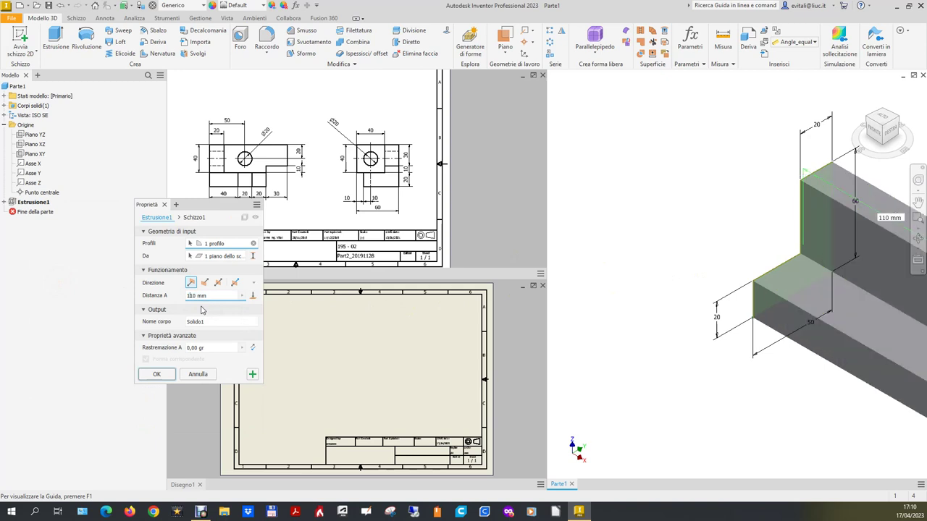
pyautogui.press('Return')
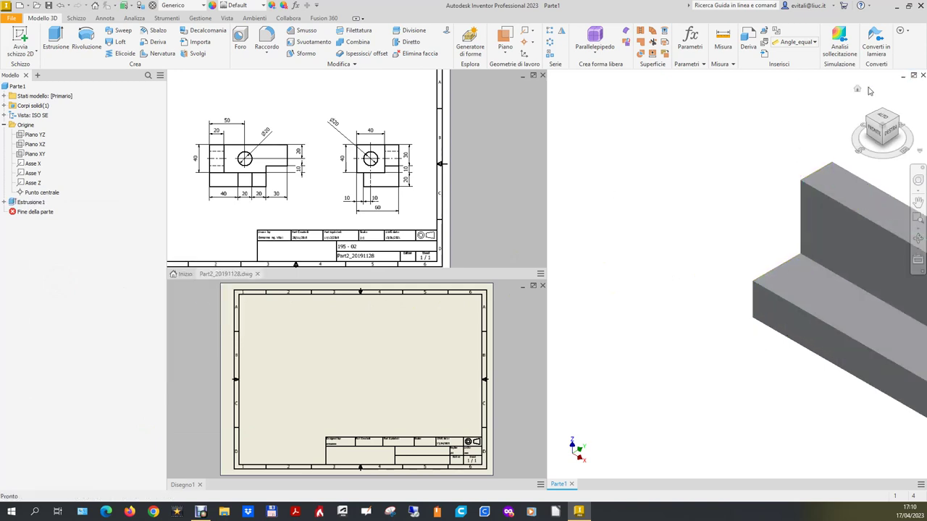
# - Set the current view, fitted to the part, as the Home view and apply it
pyautogui.scroll(3, 770, 161)
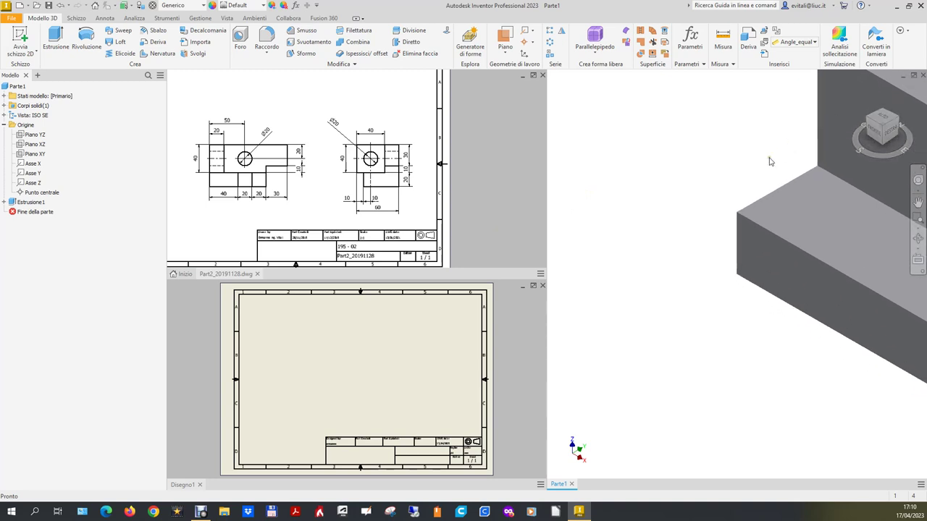
pyautogui.scroll(-2, 677, 216)
pyautogui.scroll(-2, 703, 187)
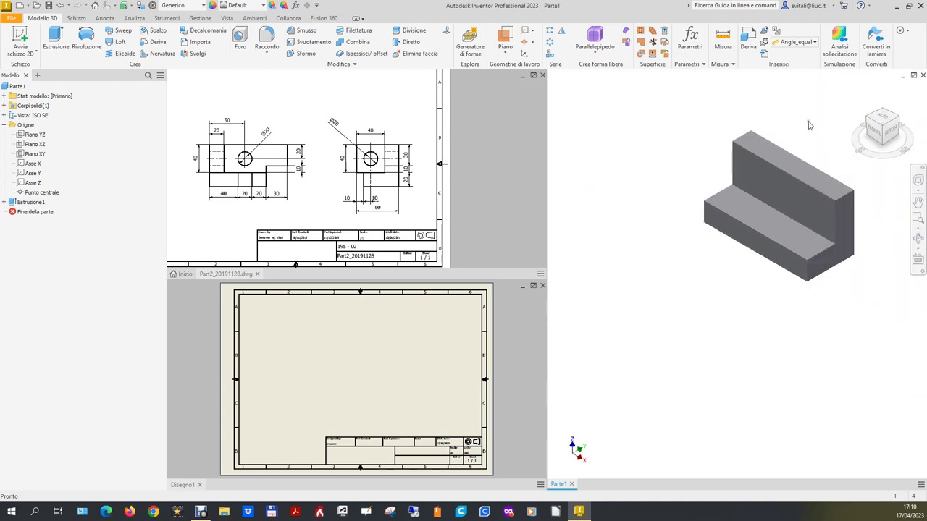
pyautogui.rightClick(879, 134)
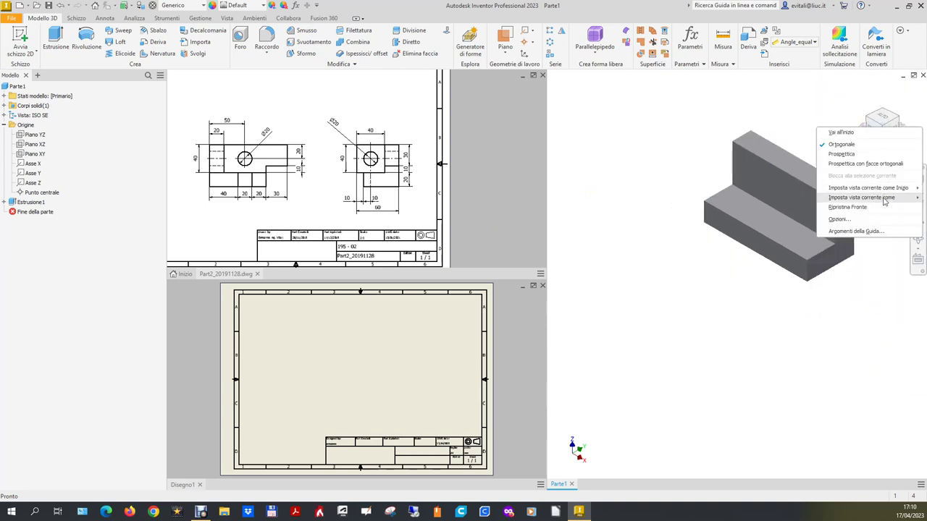
pyautogui.moveTo(868, 188)
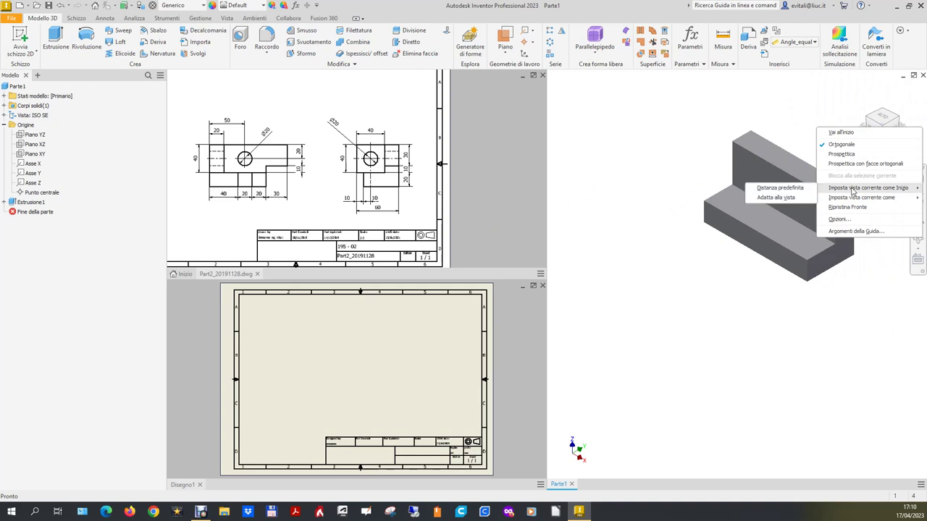
pyautogui.click(793, 197)
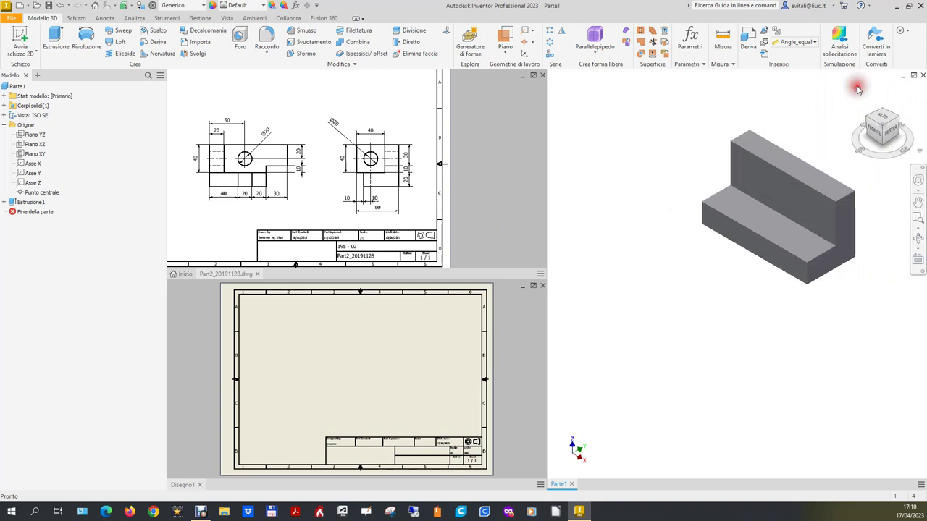
pyautogui.click(857, 88)
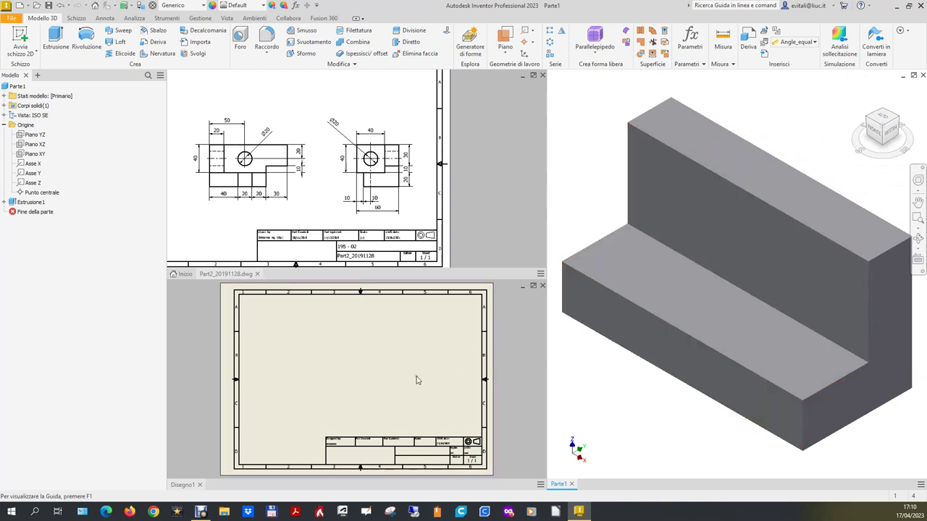
# - Activate the drawing window, then return to the 3D part window
pyautogui.click(341, 377)
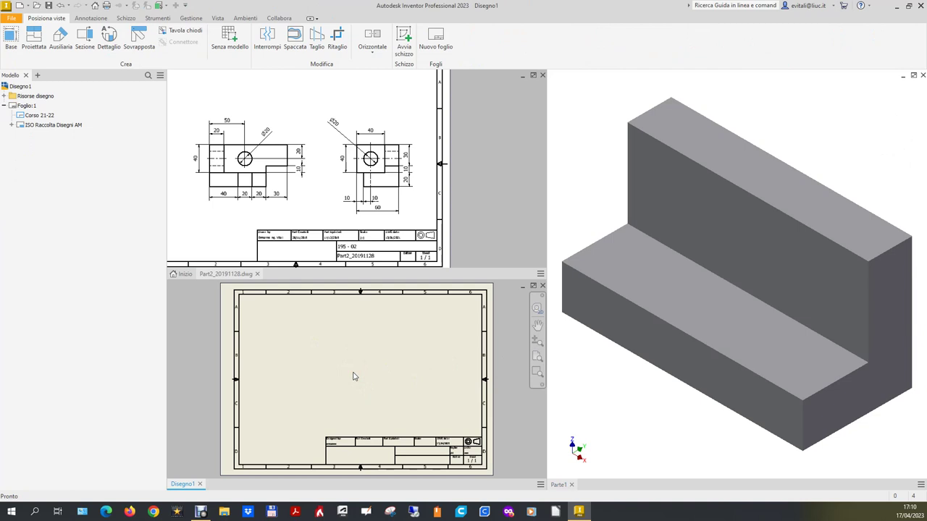
pyautogui.click(633, 420)
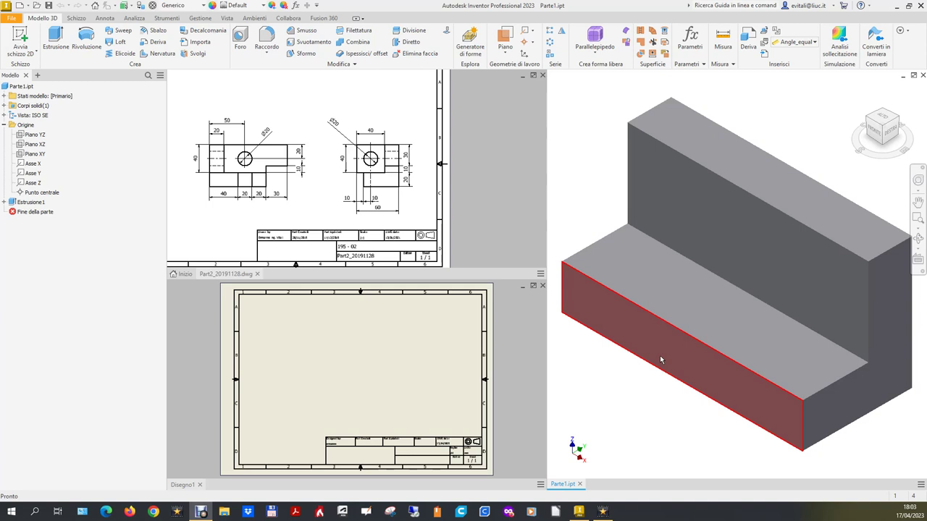
pyautogui.click(11, 19)
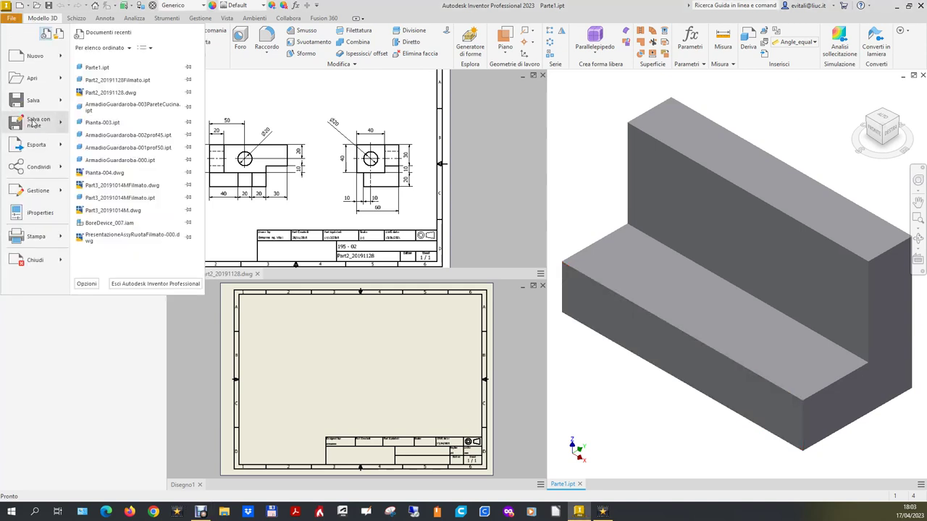
pyautogui.moveTo(36, 123)
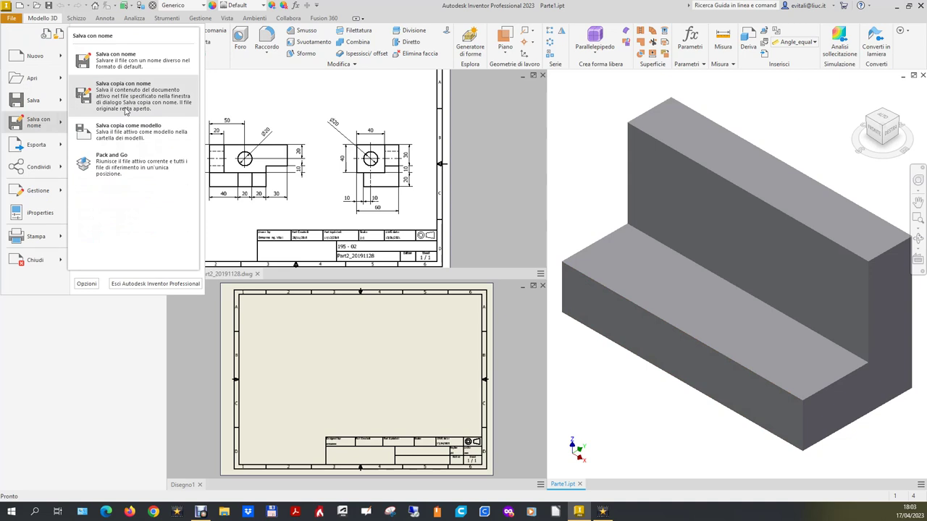
# - Save the part over Part2_20191128Filmato.ipt, confirm overwrite, then switch to the Disegno1 sheet
pyautogui.click(53, 127)
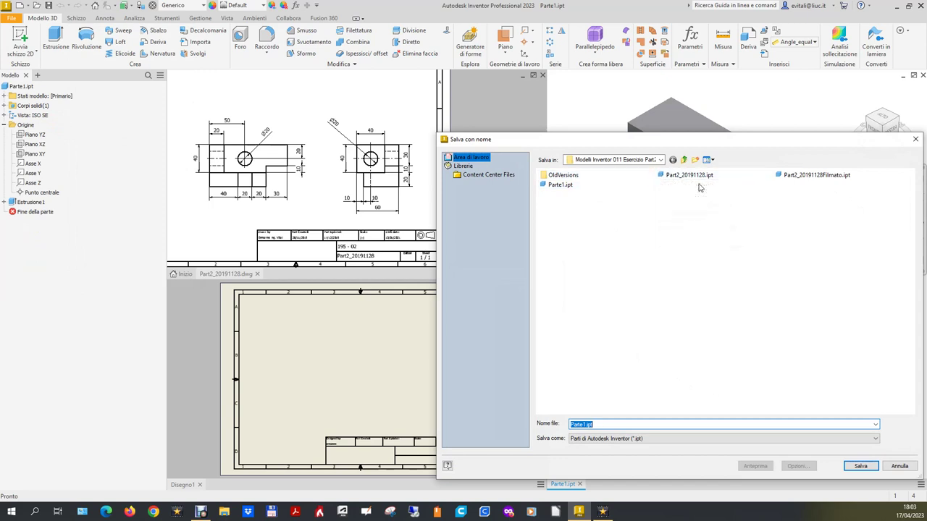
pyautogui.click(812, 177)
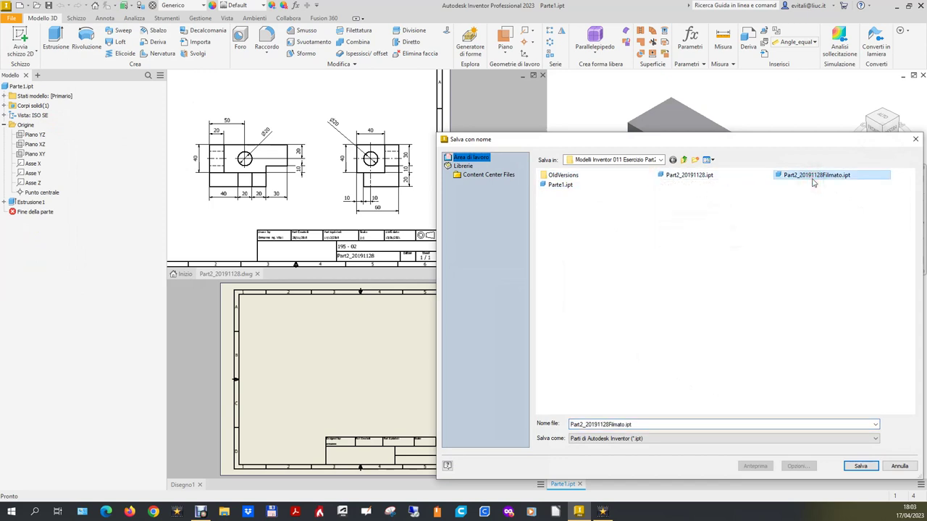
pyautogui.click(866, 467)
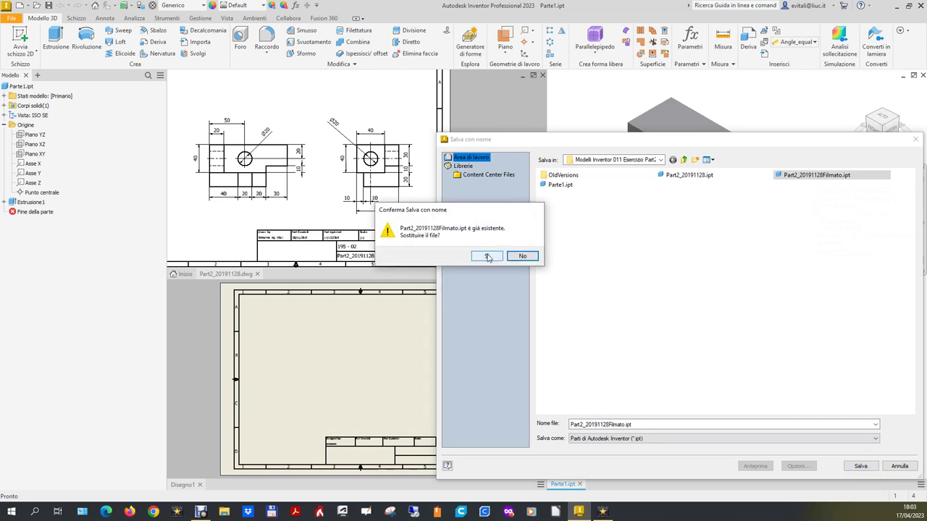
pyautogui.click(487, 257)
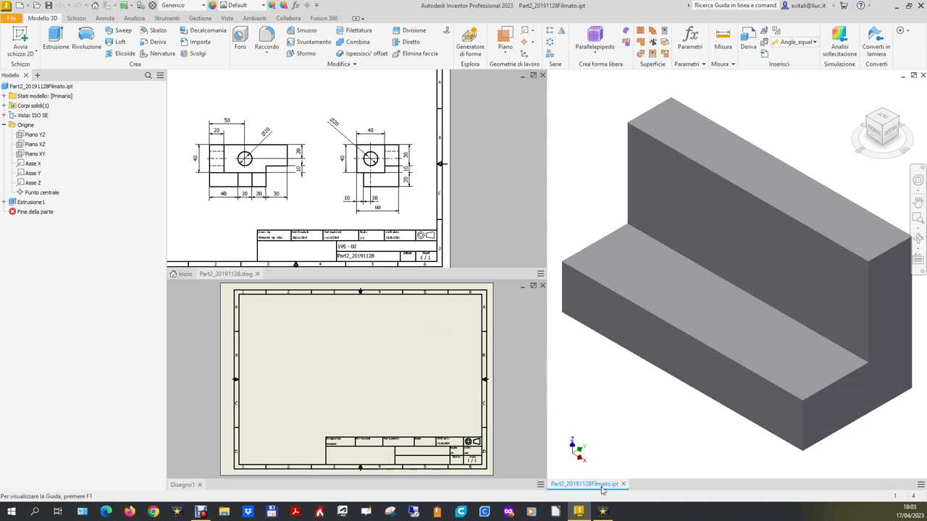
pyautogui.click(437, 385)
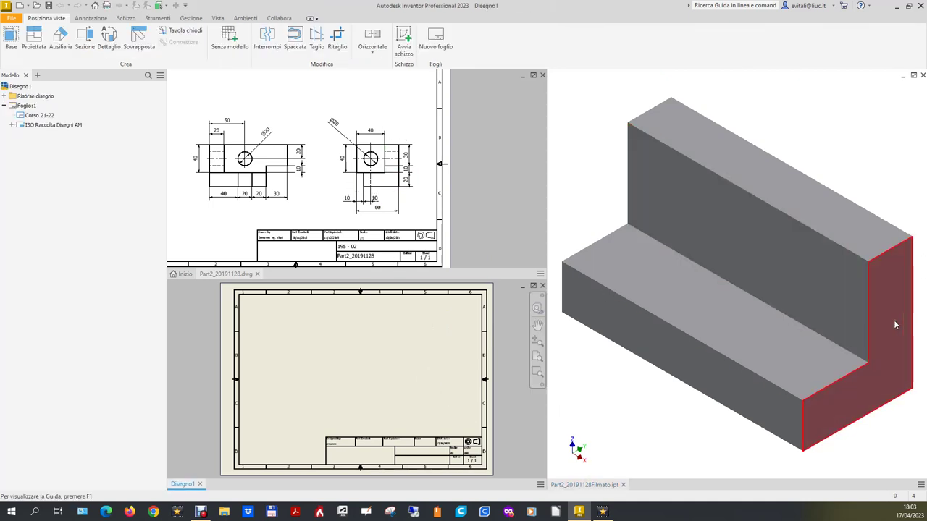
# - Place the right-side L-shaped base view with a projected view to its left at scale 2:3
pyautogui.click(11, 36)
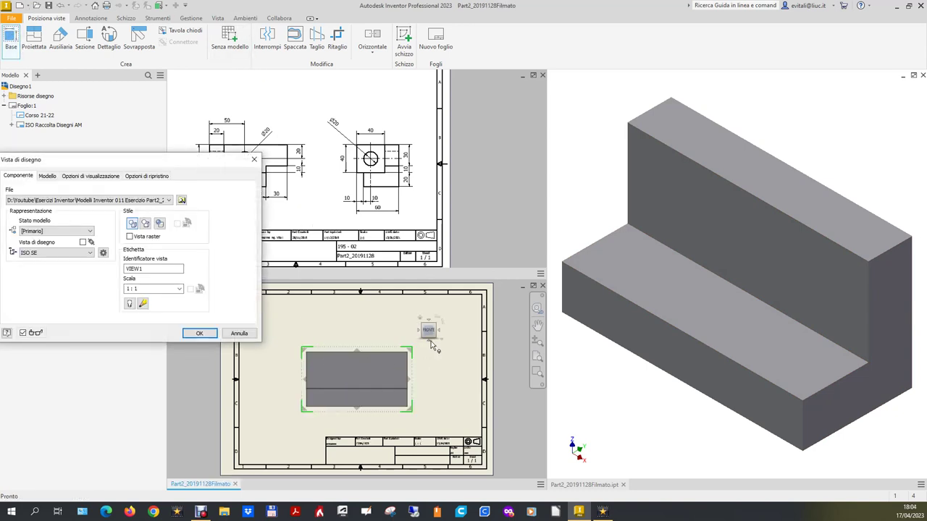
pyautogui.click(439, 331)
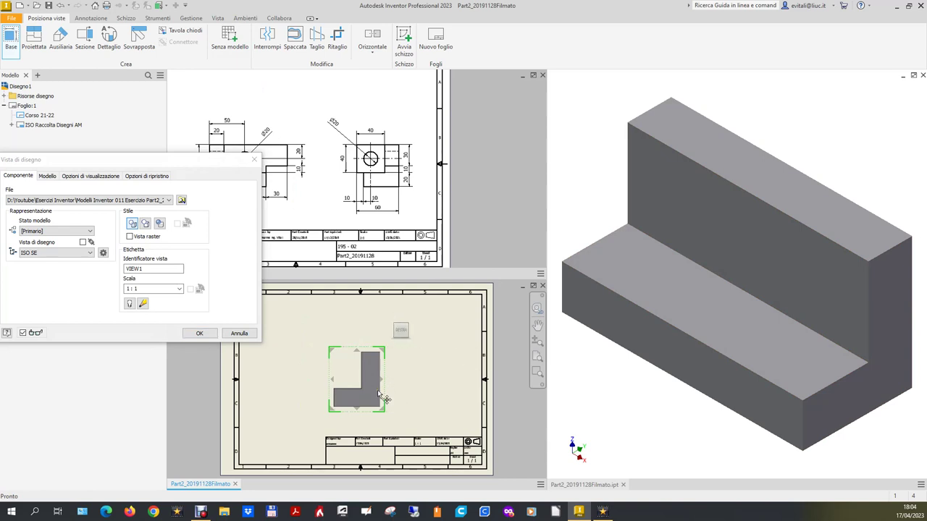
pyautogui.moveTo(377, 394); pyautogui.dragTo(420, 384)
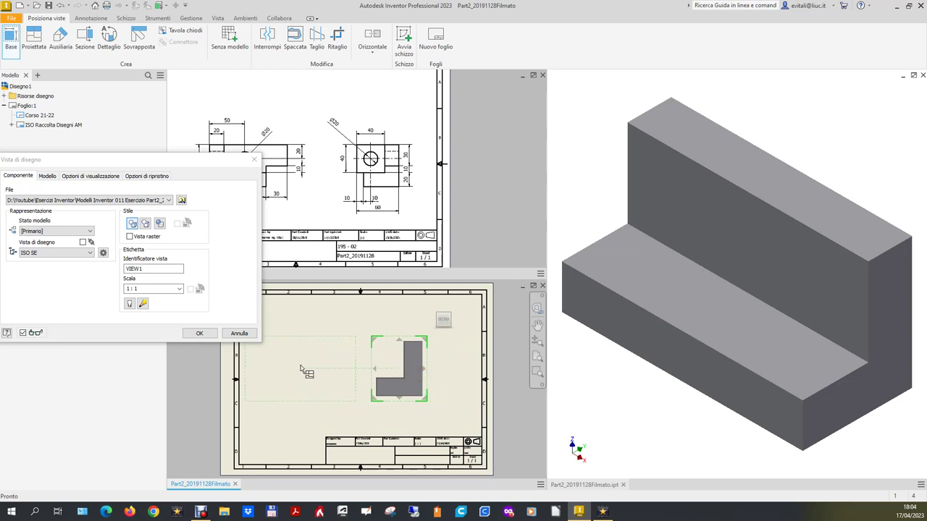
pyautogui.moveTo(393, 378); pyautogui.dragTo(419, 375)
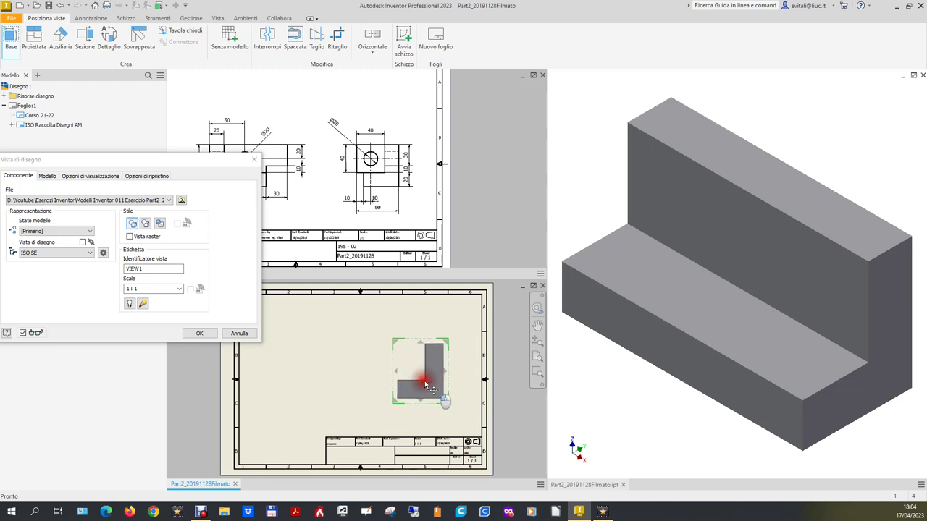
pyautogui.click(314, 373)
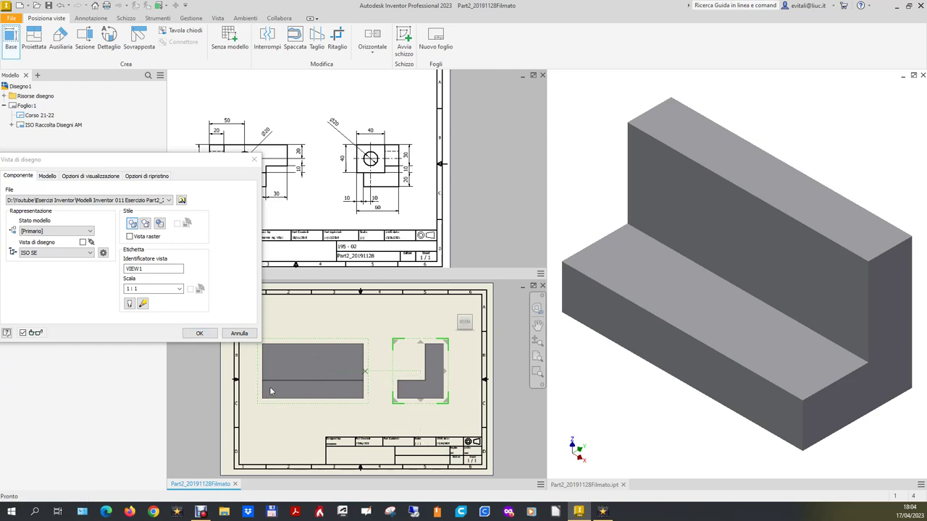
pyautogui.click(143, 289)
pyautogui.write('2:3')
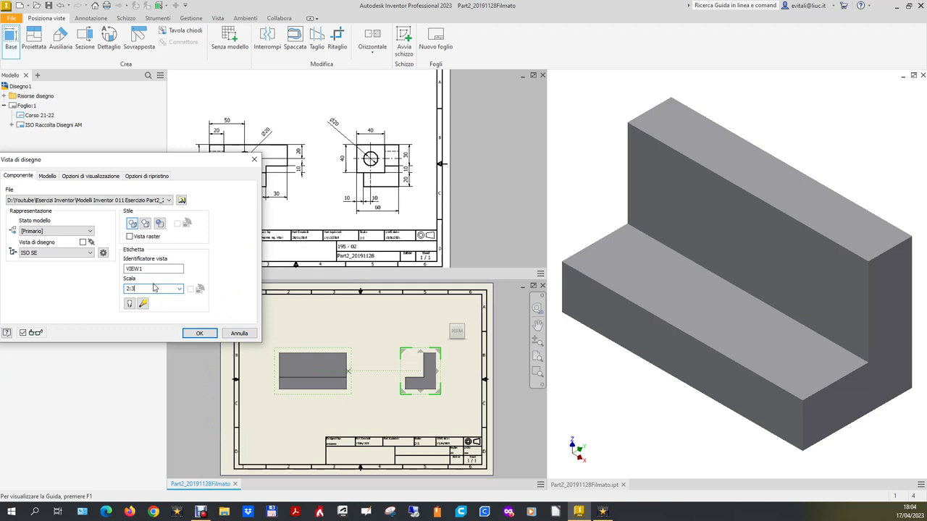
pyautogui.click(199, 334)
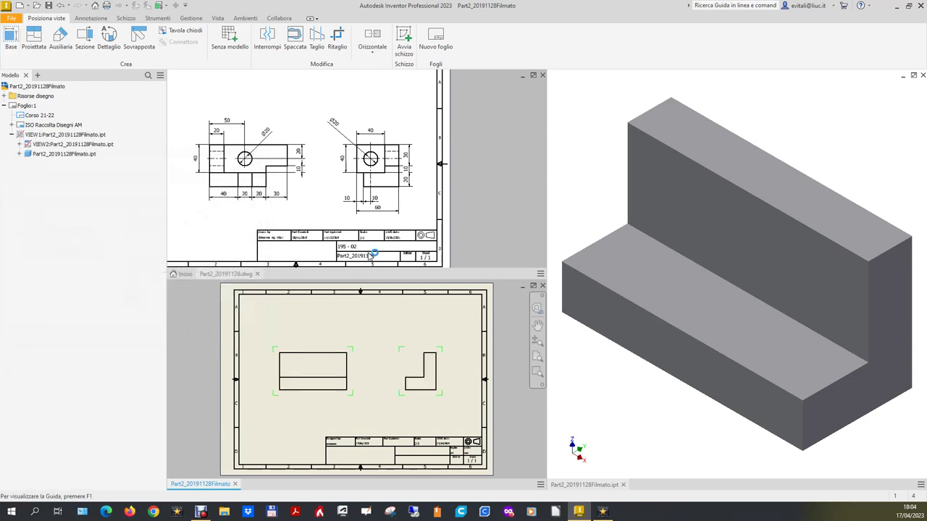
pyautogui.scroll(3, 369, 252)
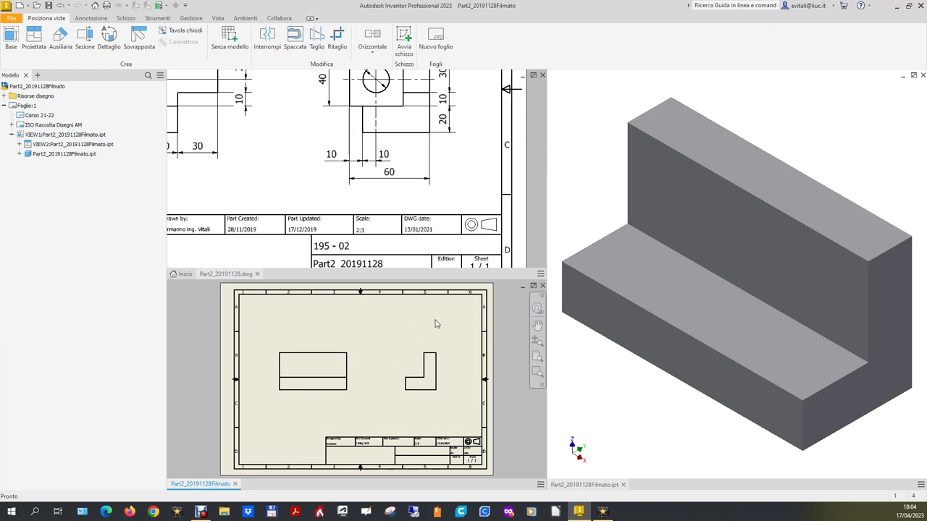
pyautogui.scroll(-2, 357, 174)
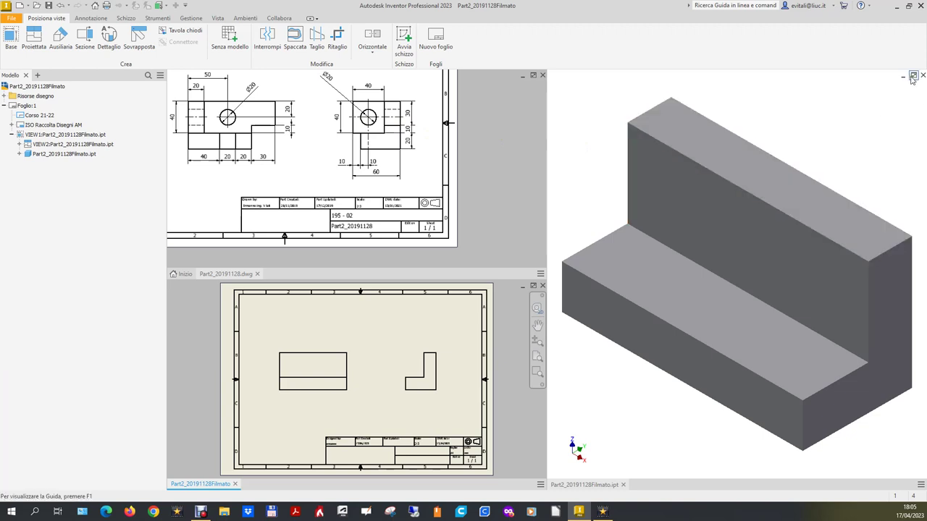
pyautogui.click(874, 161)
pyautogui.moveTo(882, 130)
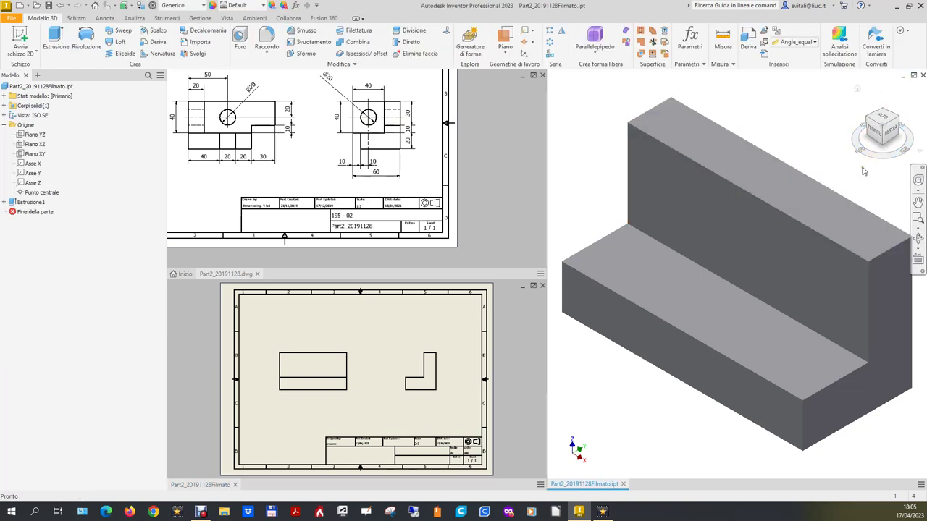
# - Start a sketch on the tall step's vertical face and draw a rectangle on it
pyautogui.click(868, 118)
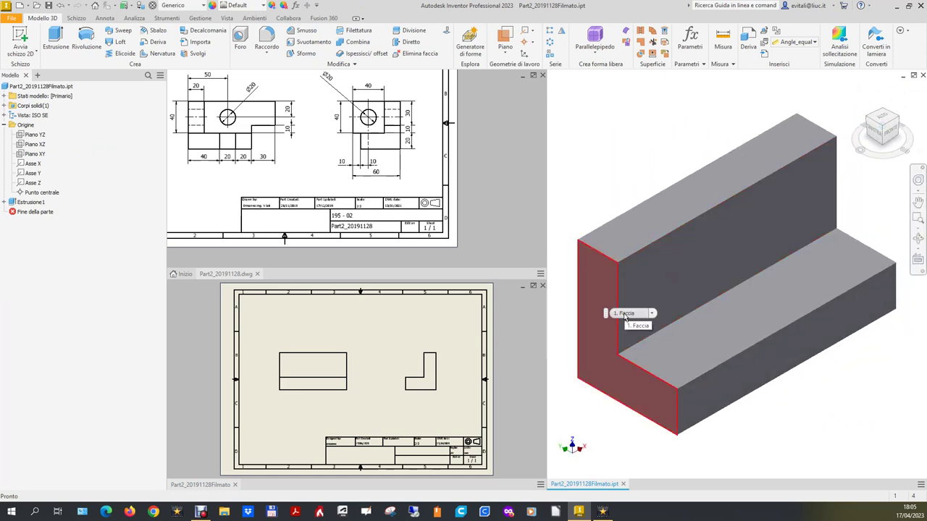
pyautogui.click(900, 121)
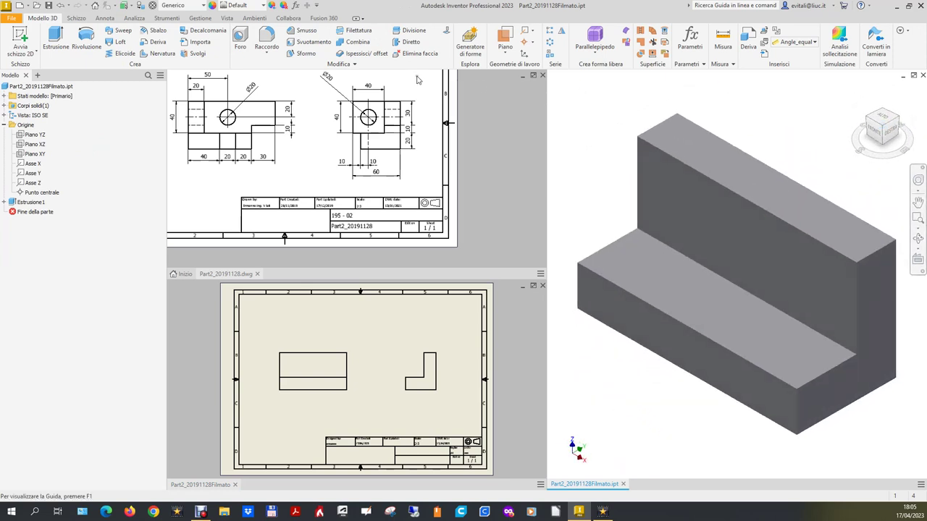
pyautogui.click(19, 36)
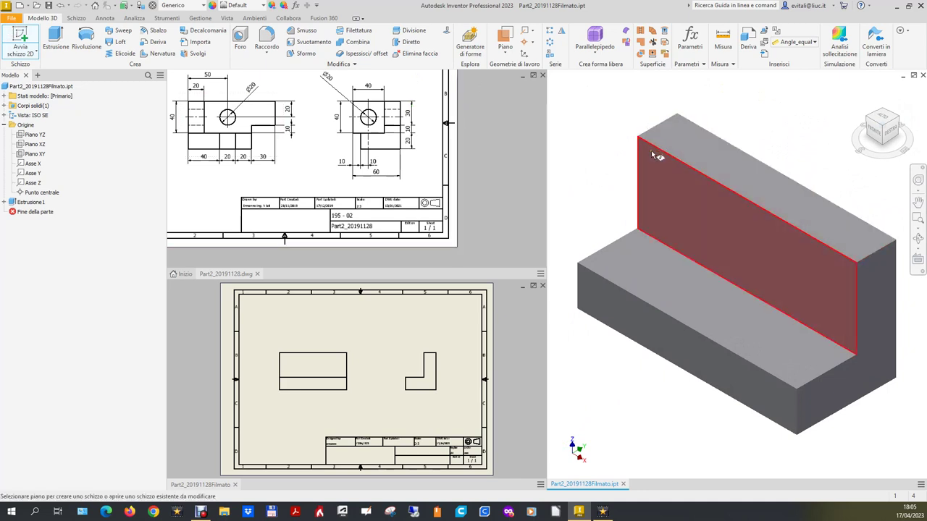
pyautogui.click(637, 190)
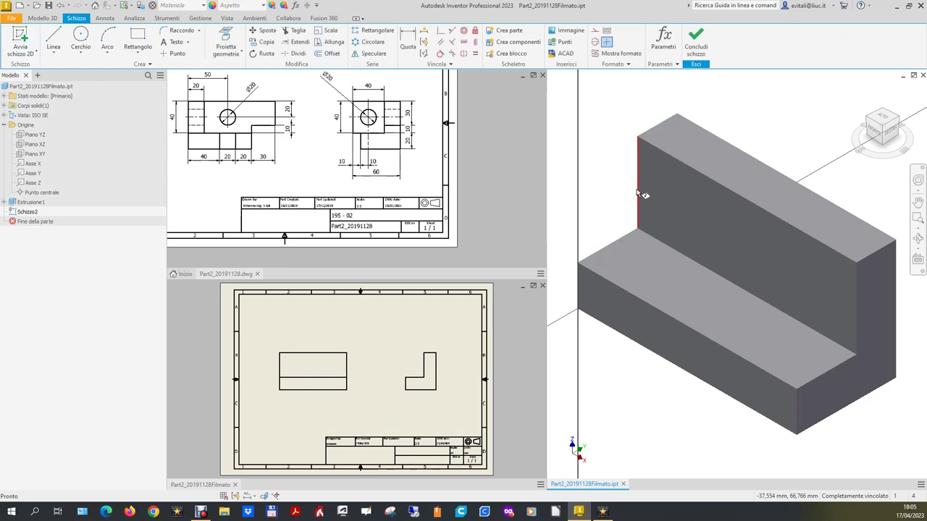
pyautogui.scroll(2, 730, 228)
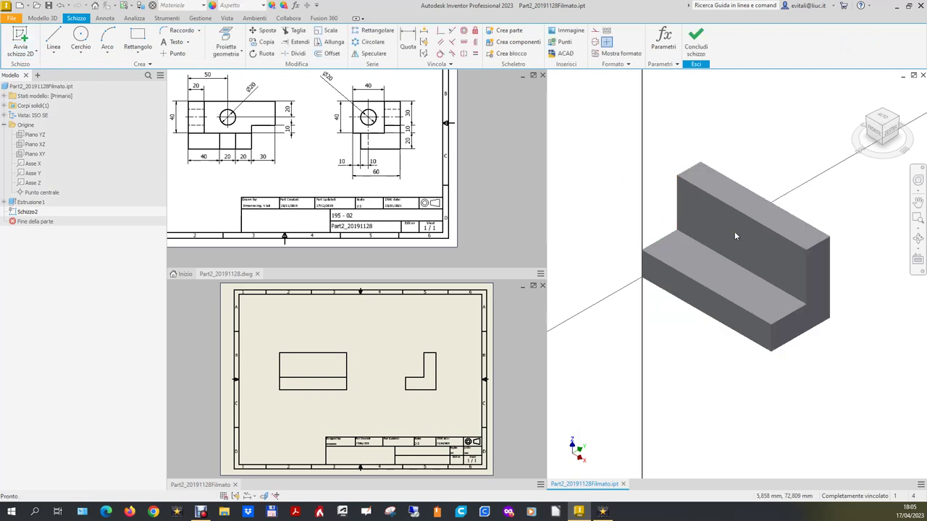
pyautogui.click(138, 42)
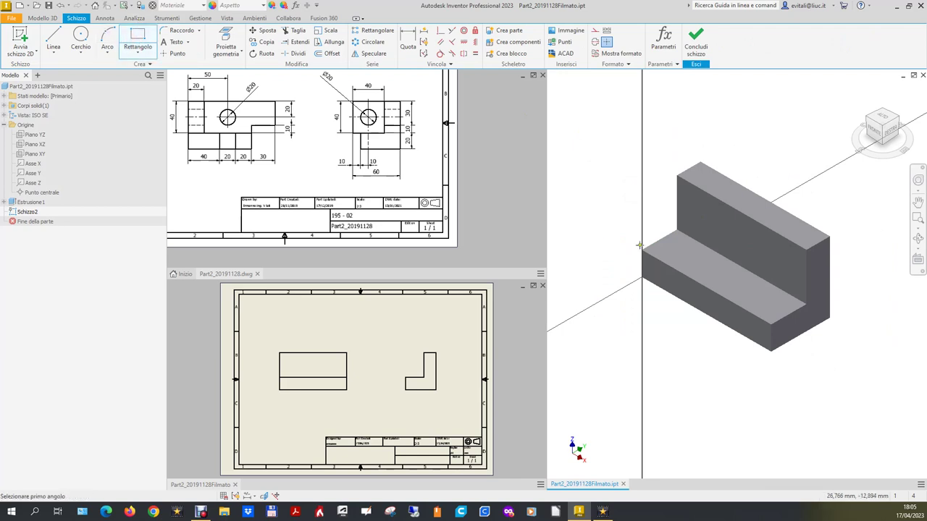
pyautogui.click(667, 232)
pyautogui.click(613, 186)
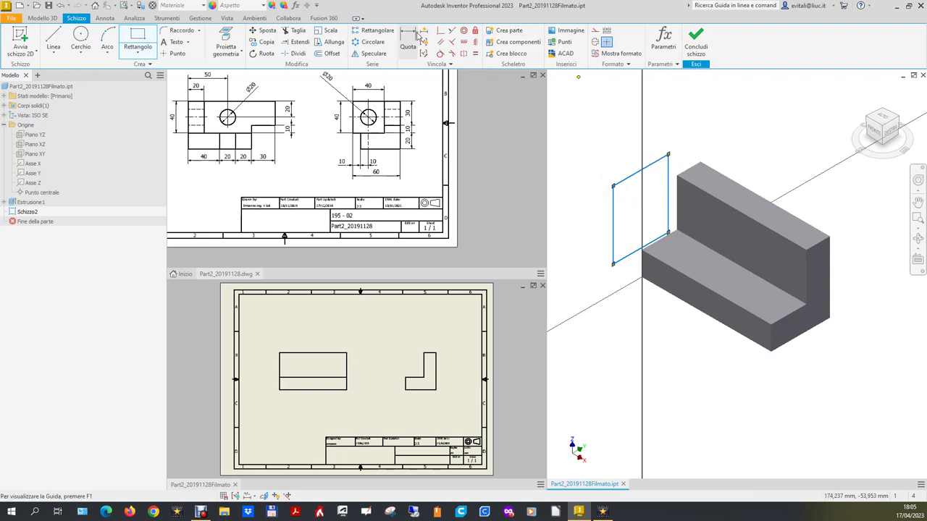
# - Constrain the rectangle's top, right and bottom edges parallel and collinear to the block's edges
pyautogui.click(452, 31)
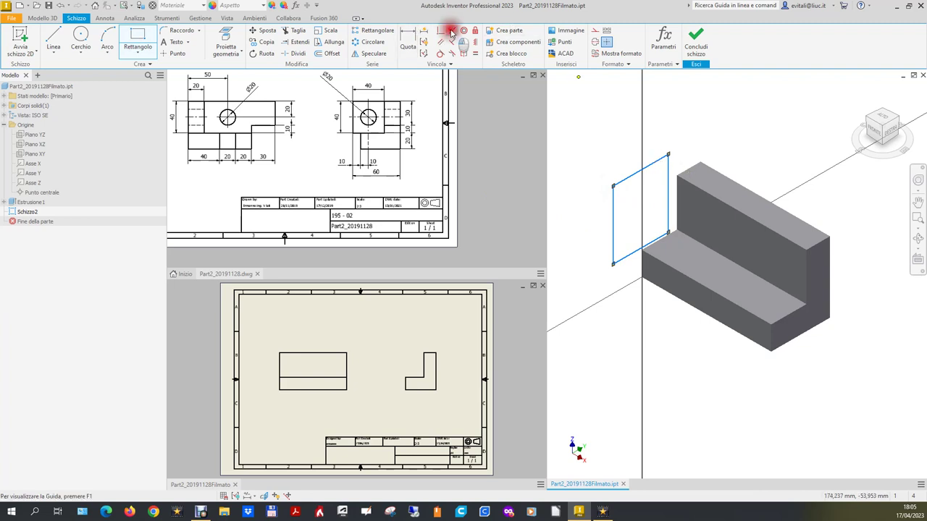
pyautogui.click(630, 184)
pyautogui.click(684, 173)
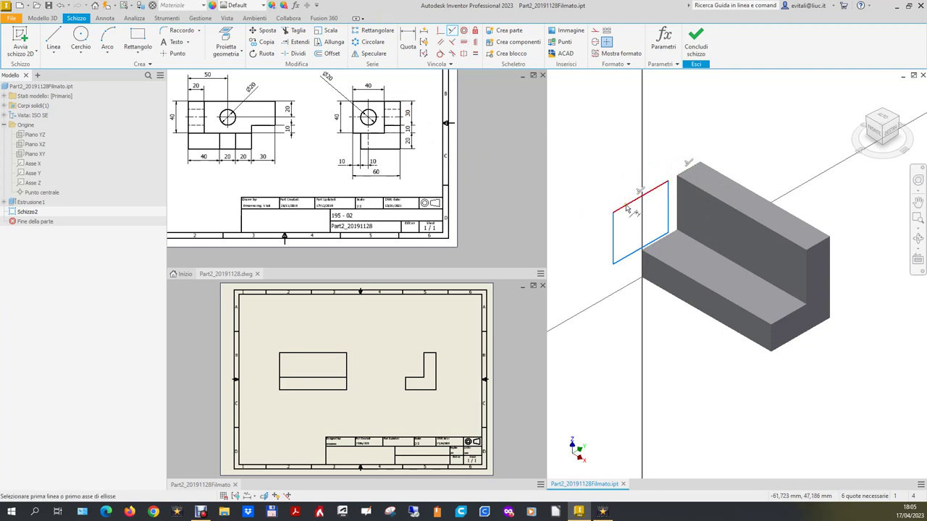
pyautogui.click(668, 208)
pyautogui.click(676, 203)
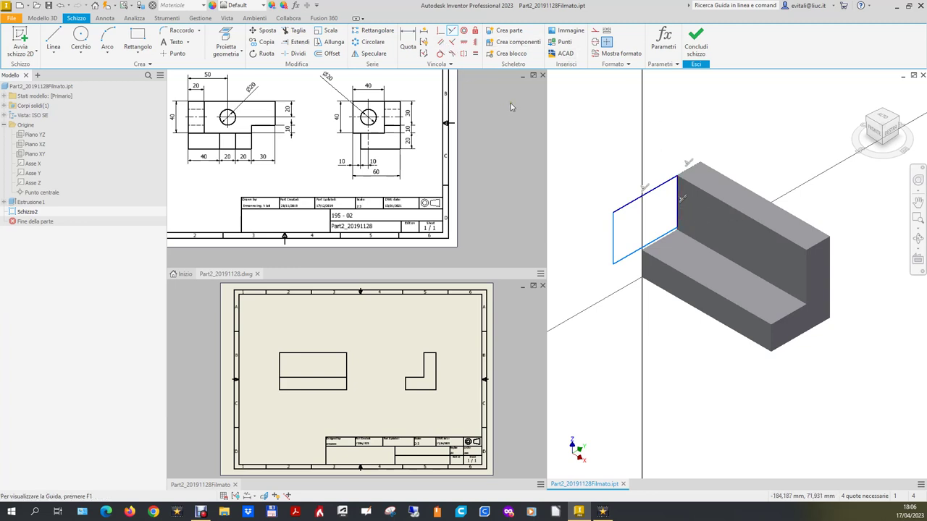
pyautogui.click(452, 41)
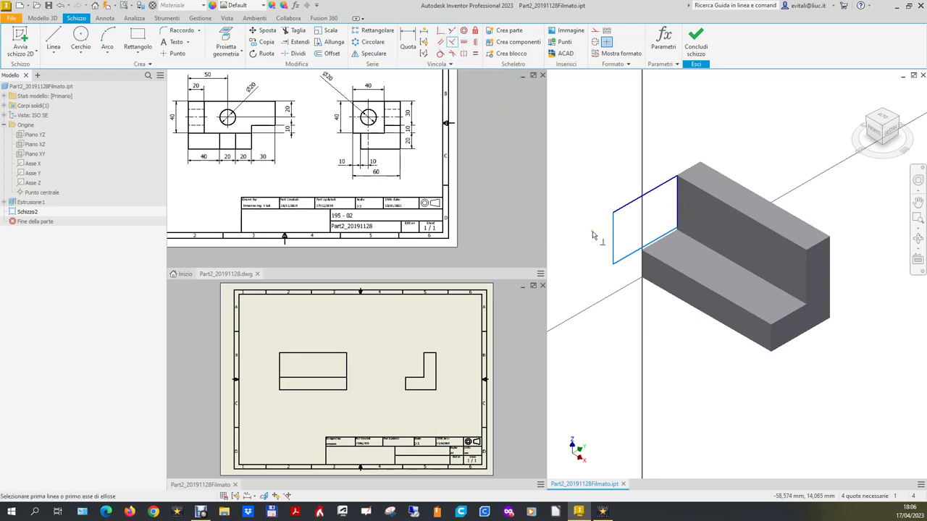
pyautogui.click(626, 259)
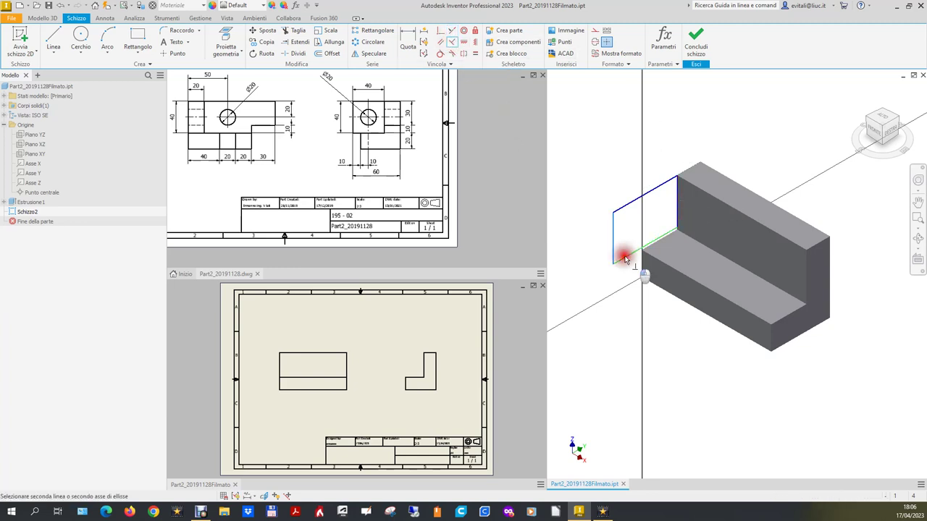
pyautogui.click(677, 223)
pyautogui.click(420, 36)
# - Dimension the rectangle's top edge and left edge to 40 each
pyautogui.click(662, 188)
pyautogui.click(651, 167)
pyautogui.write('40')
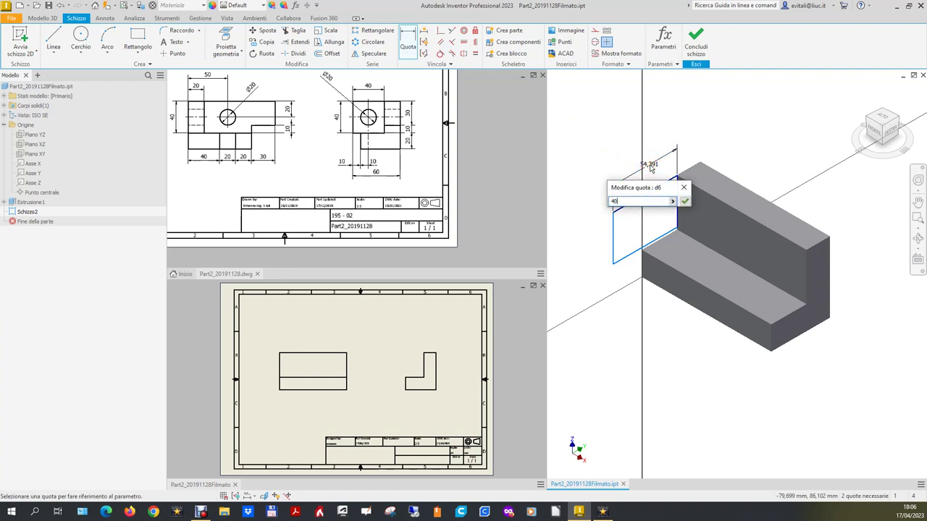
pyautogui.press('Return')
pyautogui.click(632, 214)
pyautogui.click(607, 241)
pyautogui.write('40')
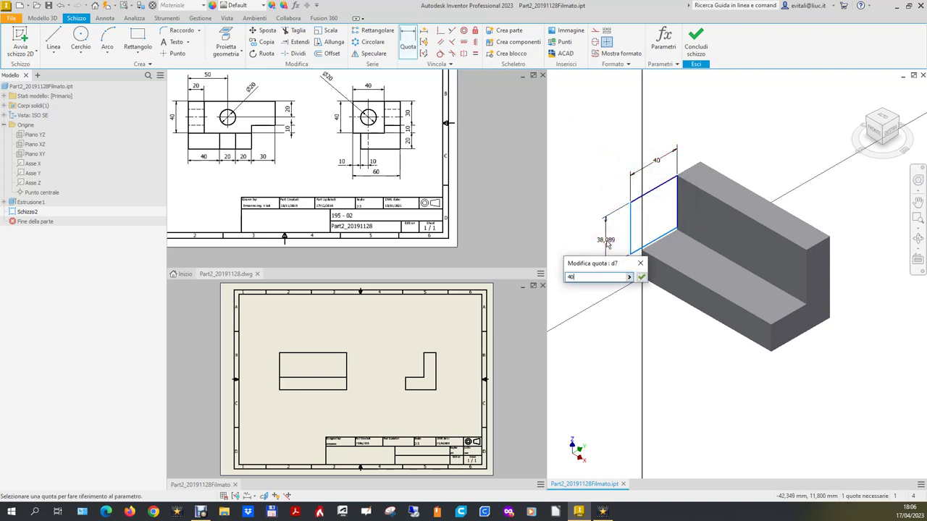
pyautogui.press('Return')
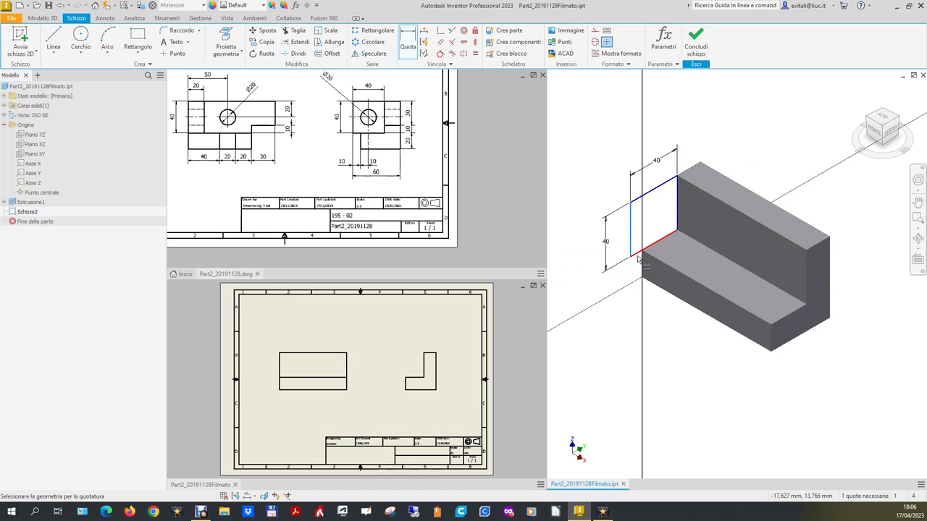
# - Lock the top-left corner with a coincident constraint and finish the sketch
pyautogui.click(452, 41)
pyautogui.click(637, 200)
pyautogui.click(632, 224)
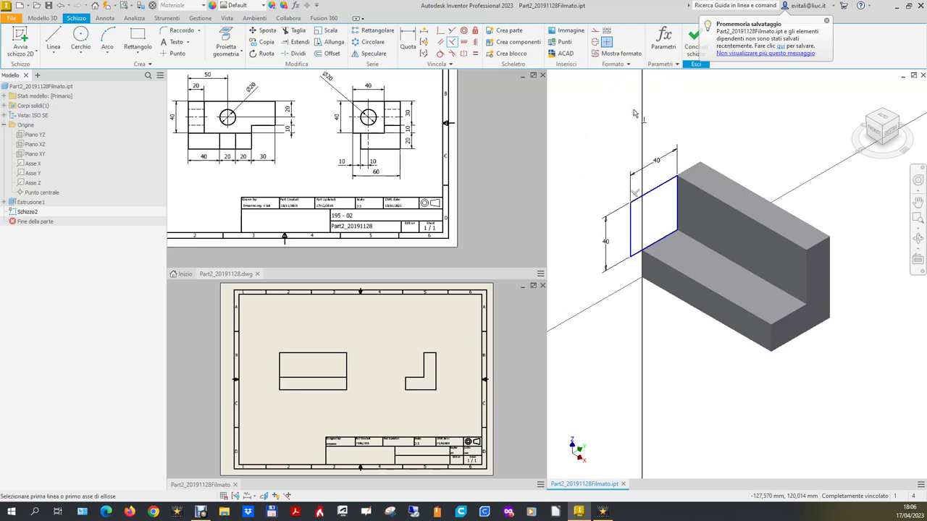
pyautogui.click(694, 42)
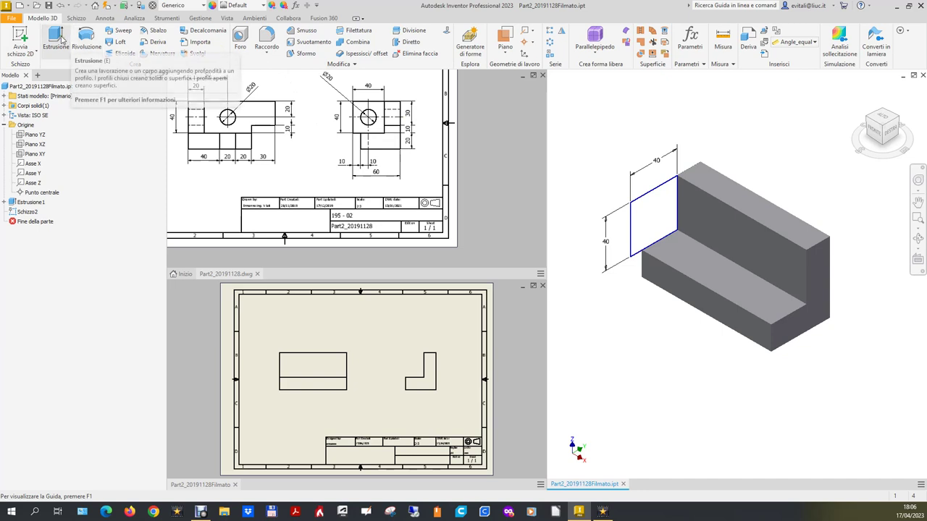
# - Reopen Schizzo2, draw a circle and give it a 20 mm diameter
pyautogui.click(27, 211)
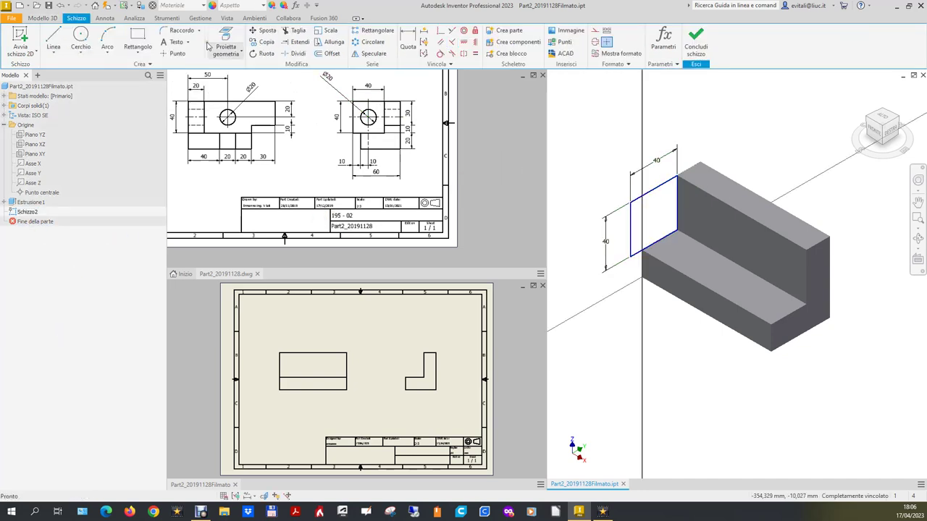
pyautogui.click(83, 32)
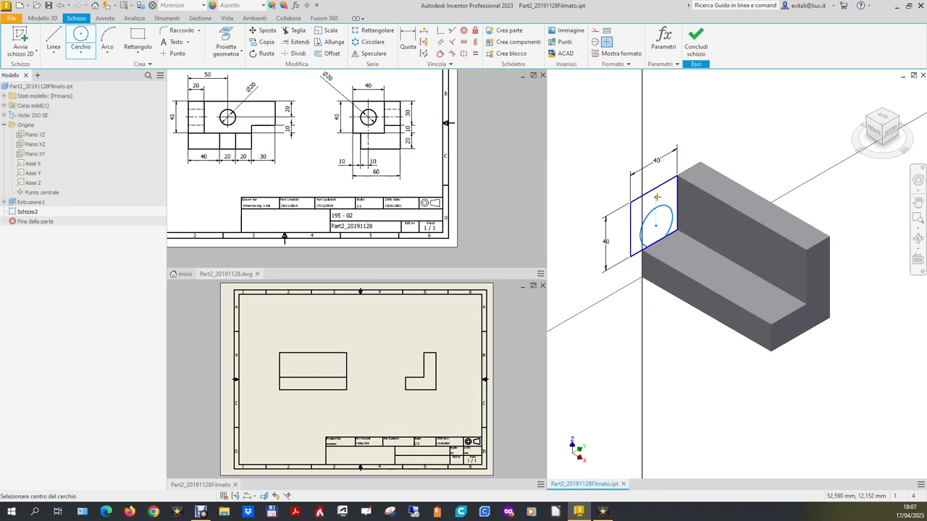
pyautogui.click(408, 40)
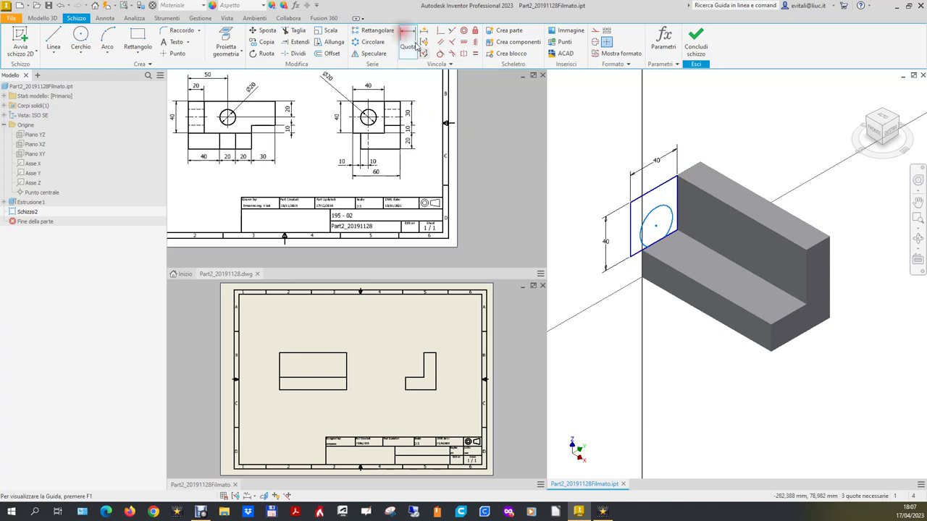
pyautogui.click(648, 209)
pyautogui.click(605, 191)
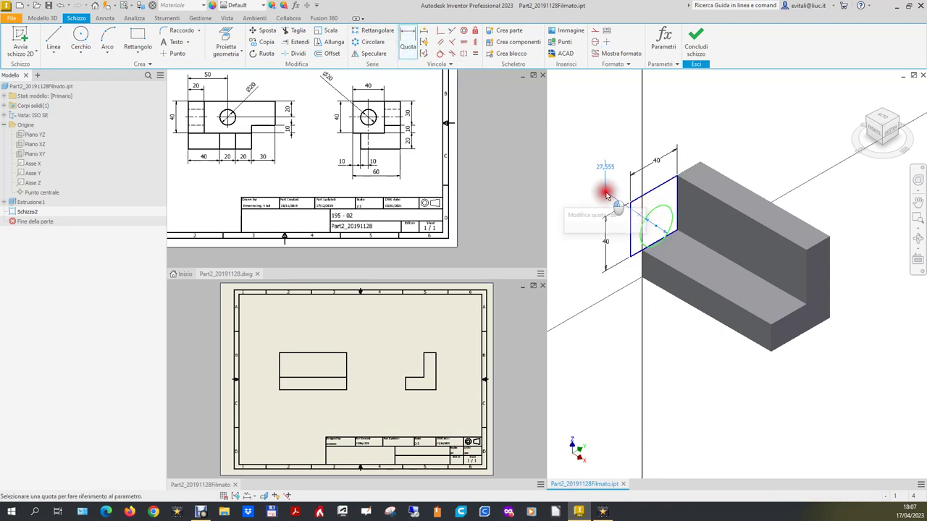
pyautogui.write('20')
pyautogui.press('Return')
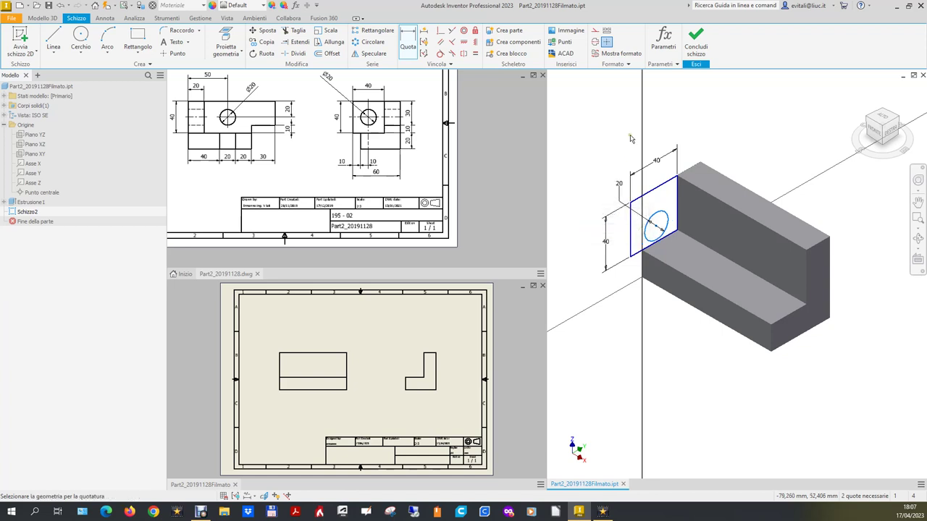
# - Position the circle's centre 20 from the square's left edge and 20 from its top edge
pyautogui.click(658, 228)
pyautogui.click(628, 208)
pyautogui.click(613, 141)
pyautogui.write('20')
pyautogui.press('Return')
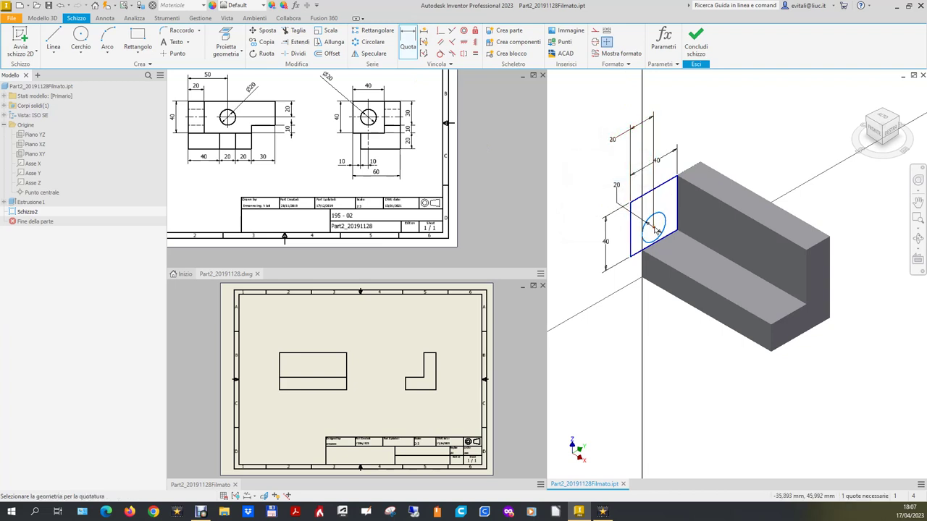
pyautogui.click(654, 229)
pyautogui.click(648, 192)
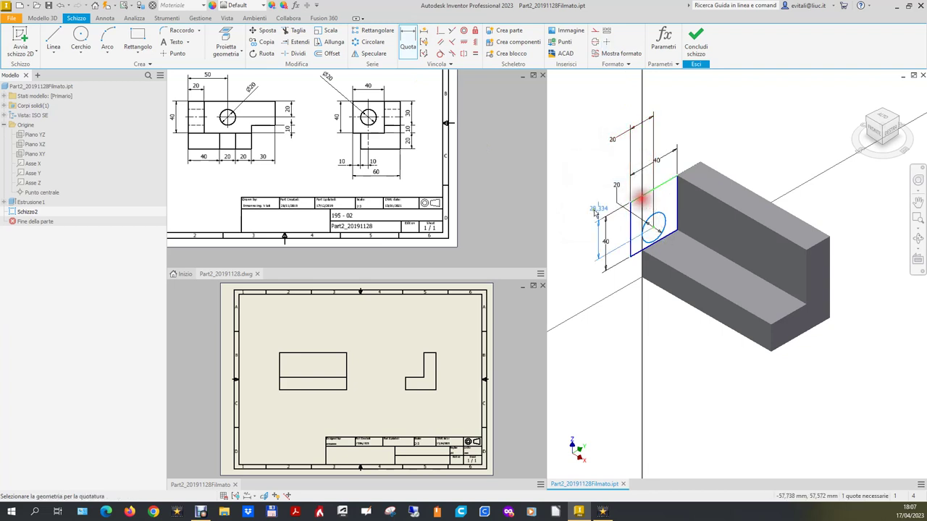
pyautogui.click(575, 228)
pyautogui.write('20')
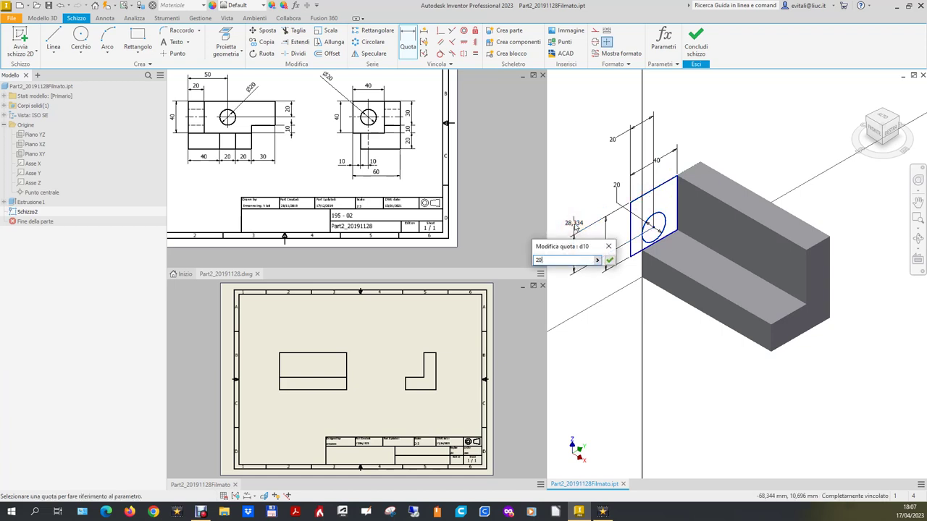
pyautogui.press('Return')
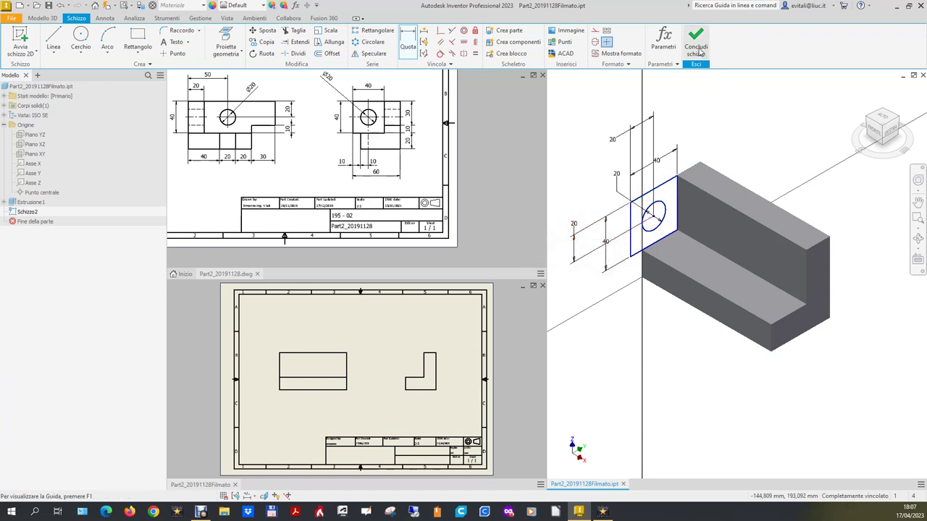
# - Extrude the holed square profile 20 mm into the block with the direction flipped
pyautogui.click(702, 40)
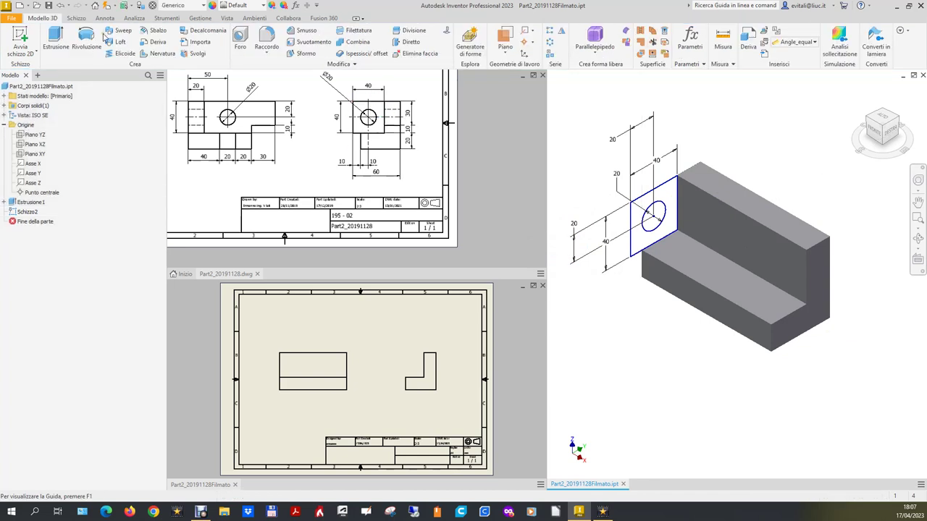
pyautogui.click(56, 40)
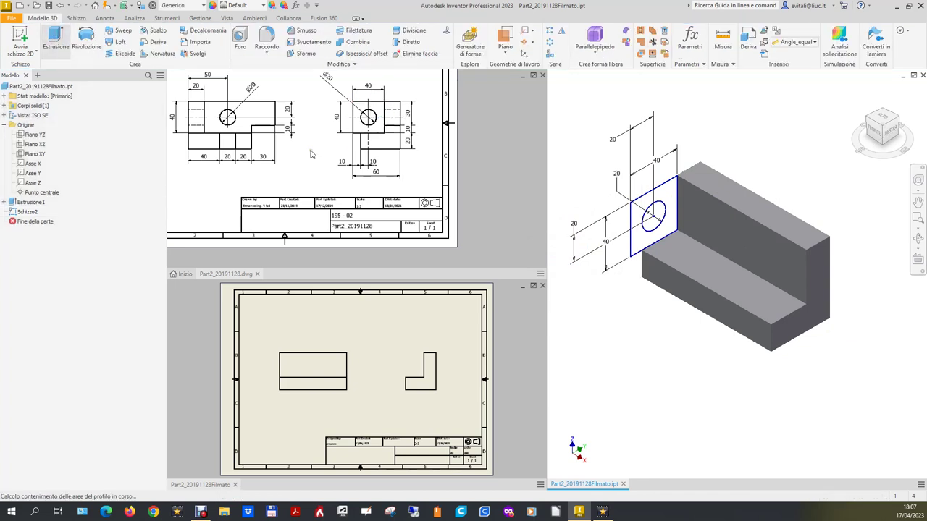
pyautogui.click(670, 197)
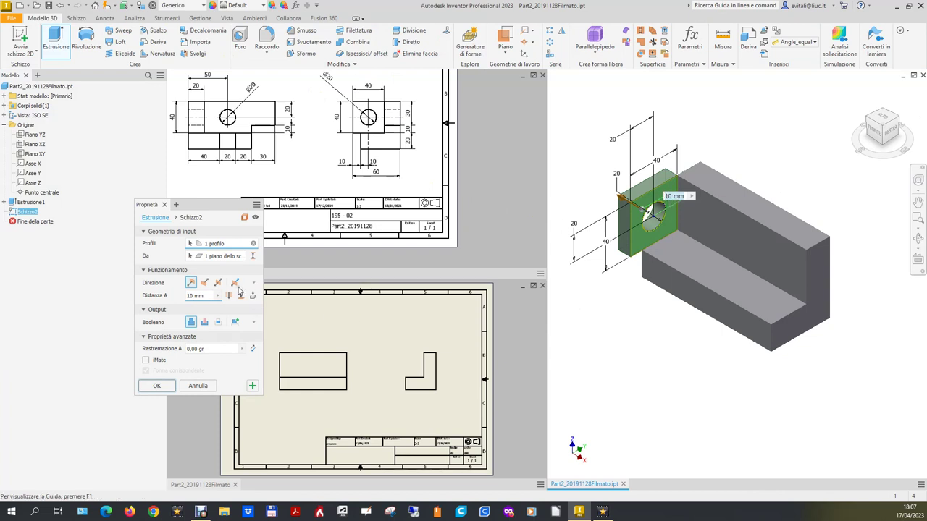
pyautogui.click(204, 282)
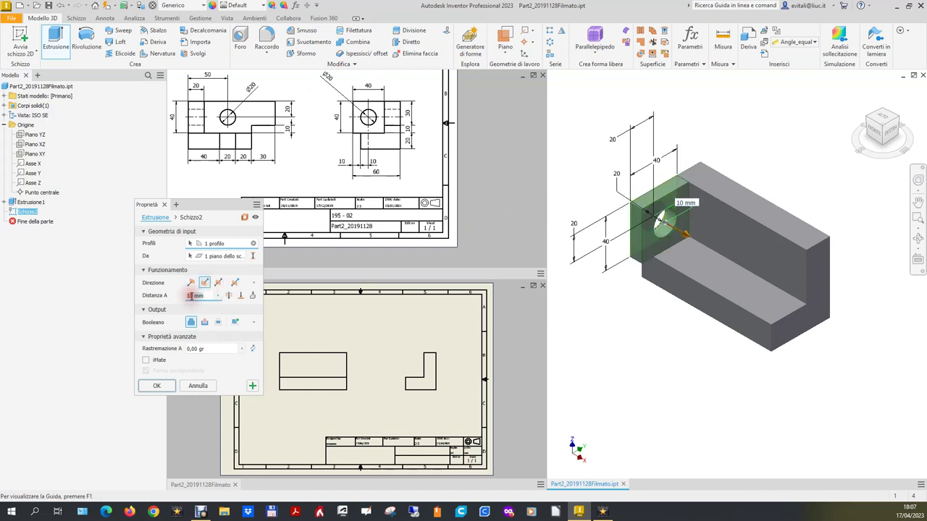
pyautogui.write('20')
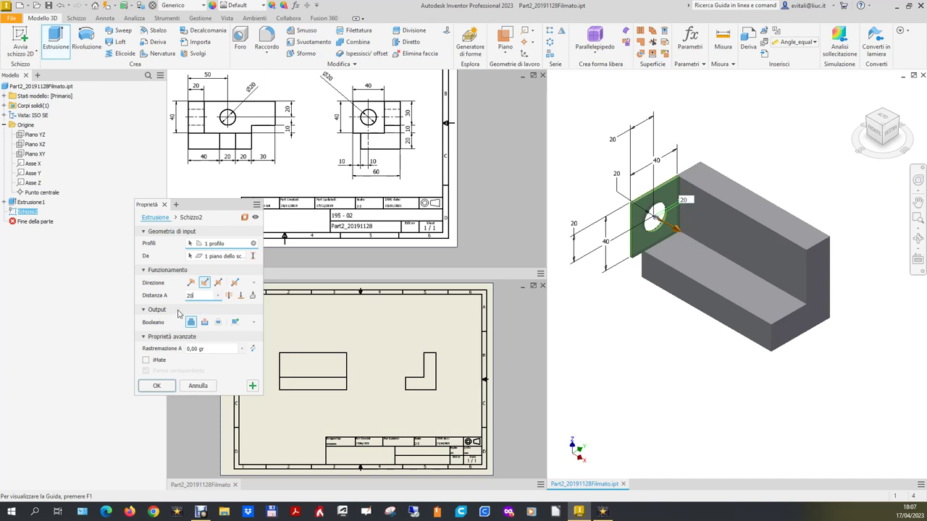
pyautogui.click(155, 386)
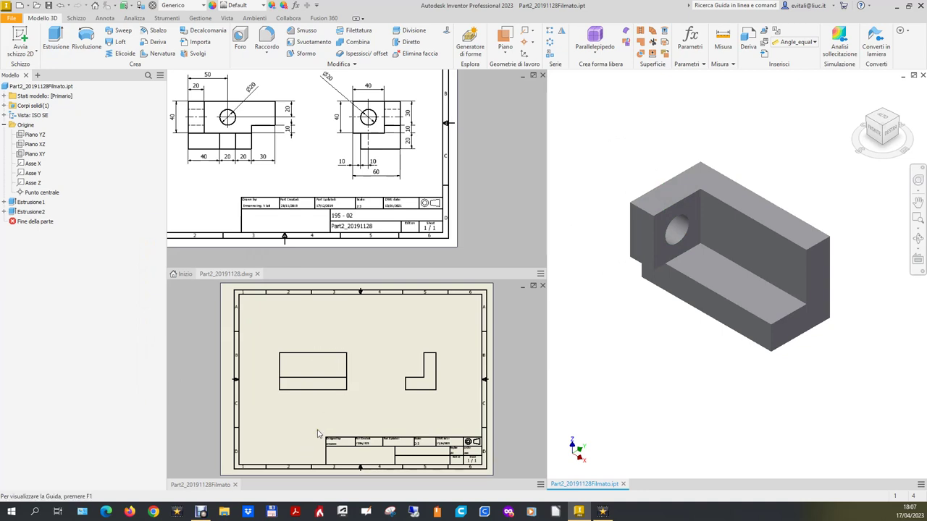
# - Refresh the drawing views to show the hole, then start a sketch on the block's lower front face
pyautogui.click(443, 427)
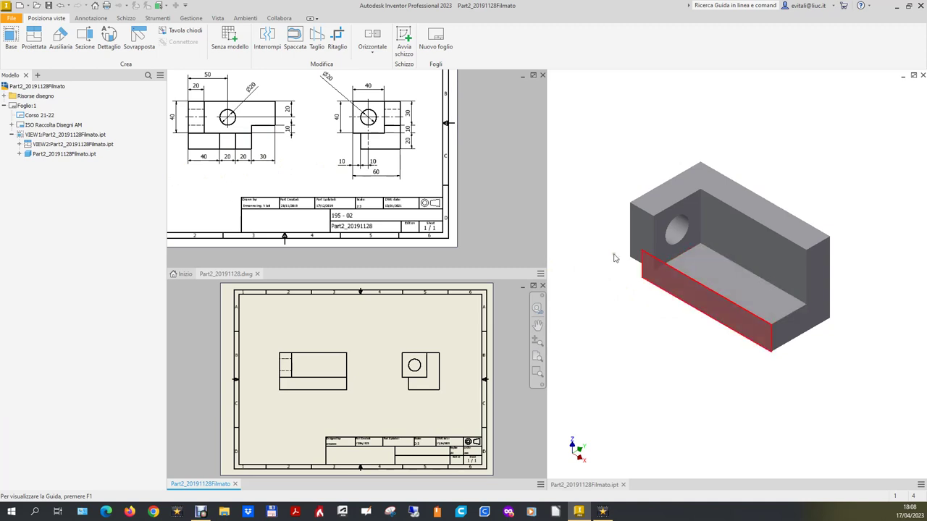
pyautogui.click(673, 410)
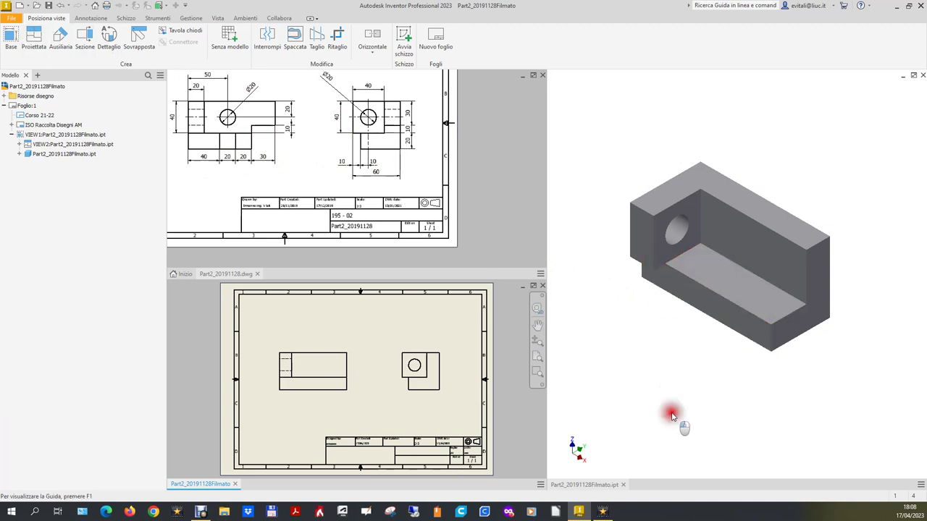
pyautogui.click(20, 37)
pyautogui.click(699, 299)
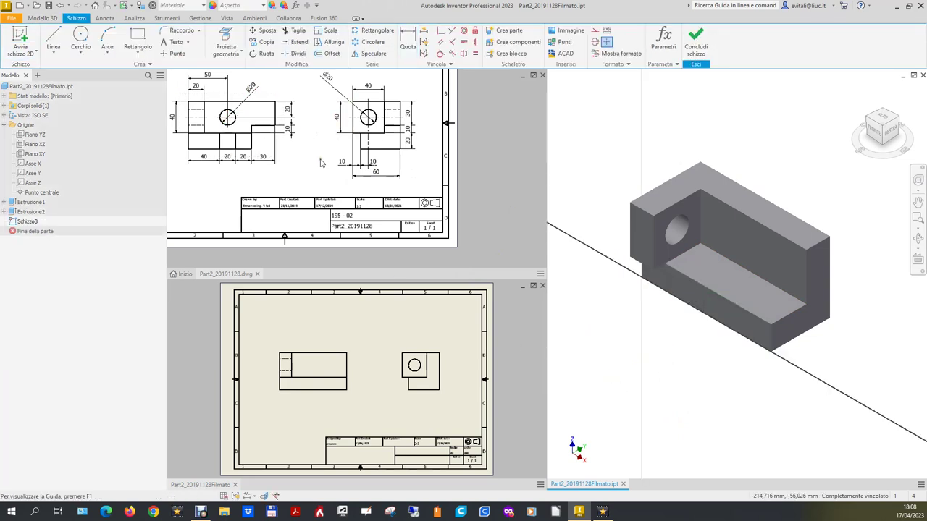
# - Draw a small rectangle on the lower front face
pyautogui.click(133, 39)
pyautogui.click(695, 285)
pyautogui.click(714, 325)
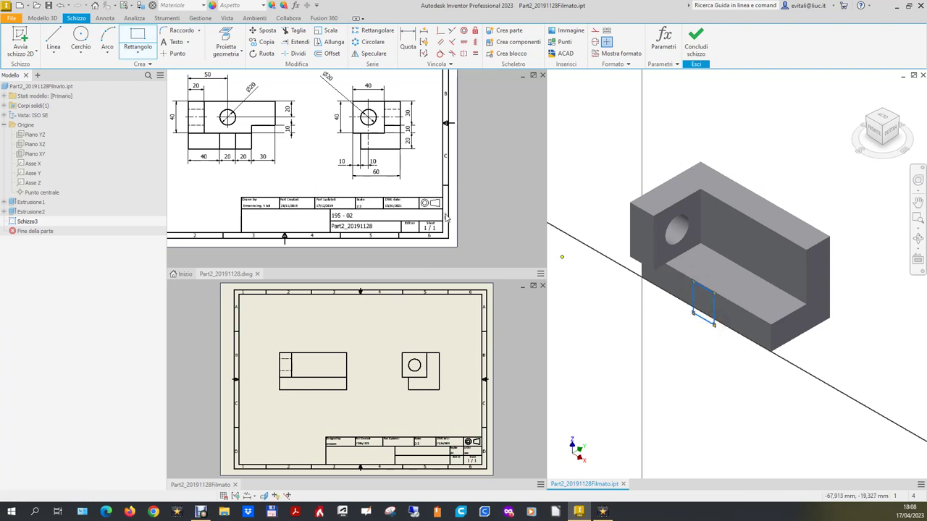
pyautogui.rightClick(650, 382)
pyautogui.click(674, 381)
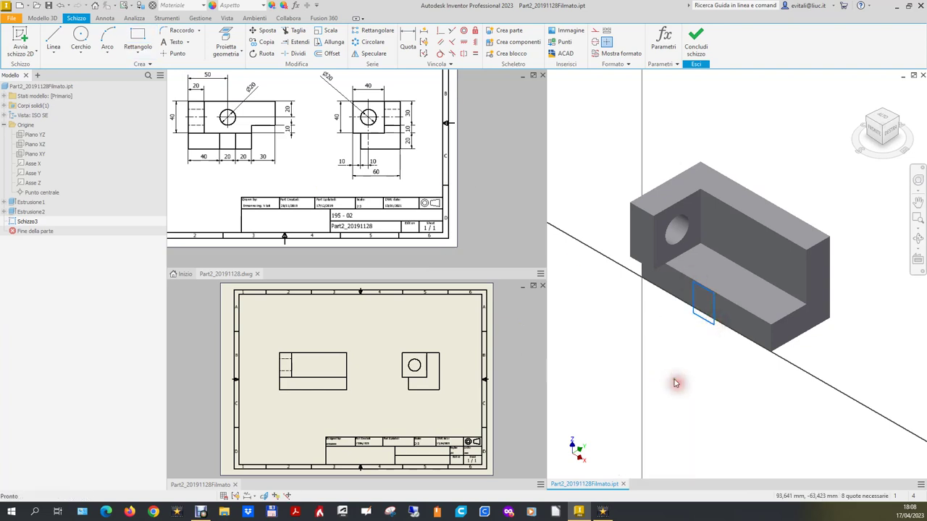
# - Make the rectangle's top and bottom edges collinear with the part's edges
pyautogui.click(452, 30)
pyautogui.click(697, 290)
pyautogui.click(700, 291)
pyautogui.click(703, 320)
pyautogui.click(701, 315)
pyautogui.press('Escape')
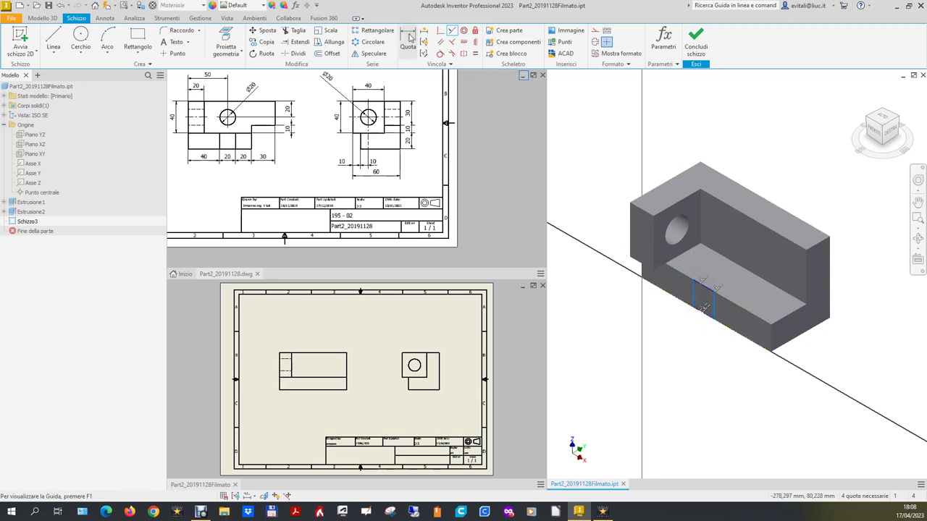
pyautogui.click(409, 38)
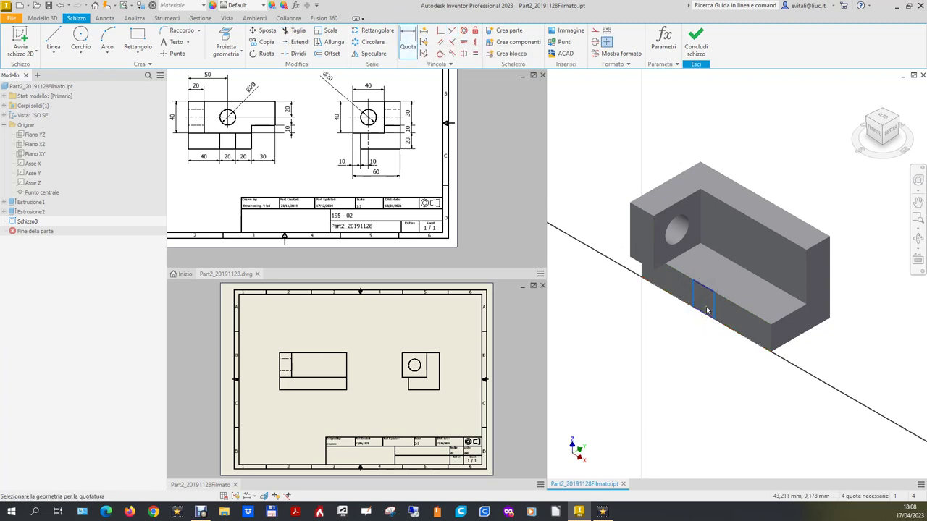
pyautogui.scroll(-5, 710, 319)
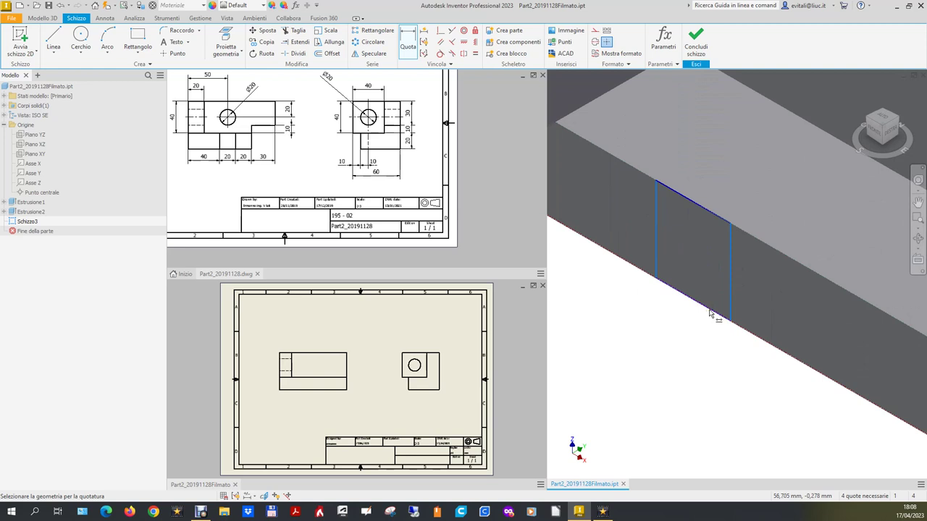
# - Dimension the rectangle's bottom edge to a width of 20
pyautogui.click(766, 325)
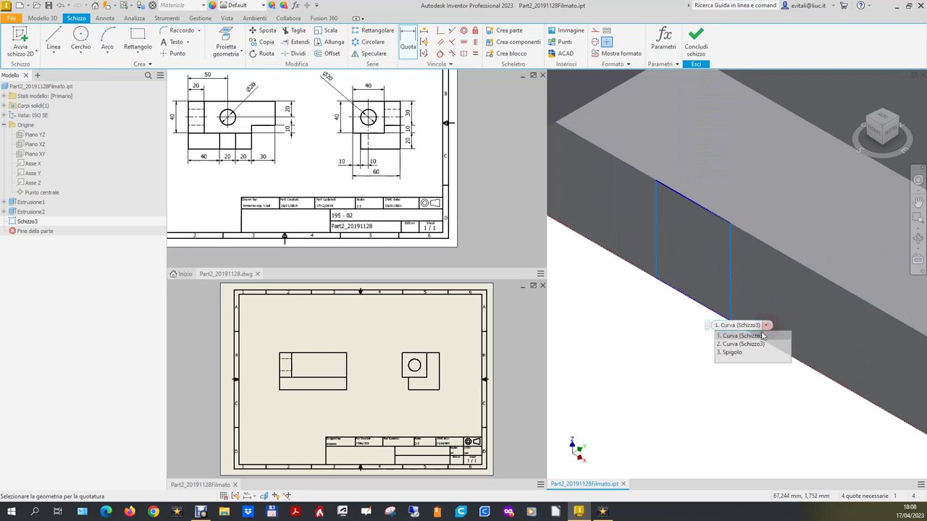
pyautogui.click(734, 346)
pyautogui.click(689, 367)
pyautogui.write('20')
pyautogui.press('Return')
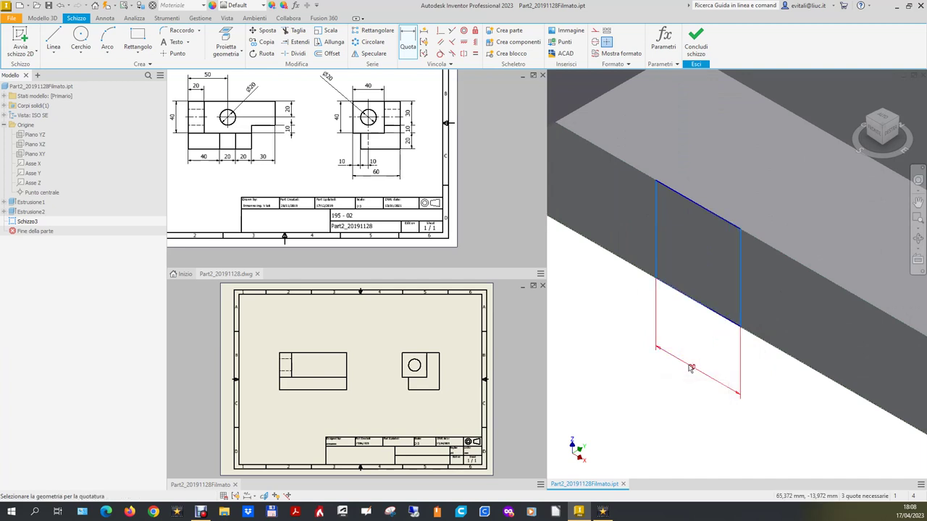
# - Constrain the rectangle's left and right vertical edges to the sketch geometry
pyautogui.click(452, 42)
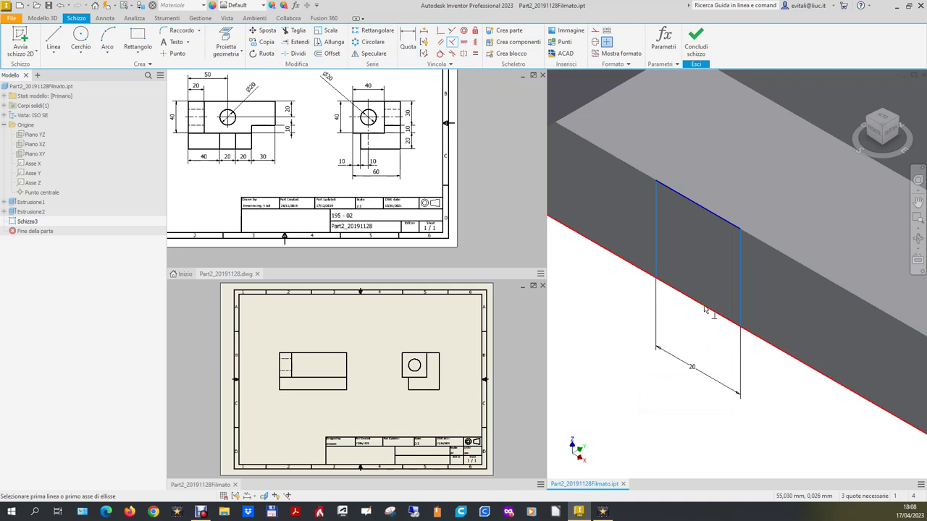
pyautogui.click(761, 321)
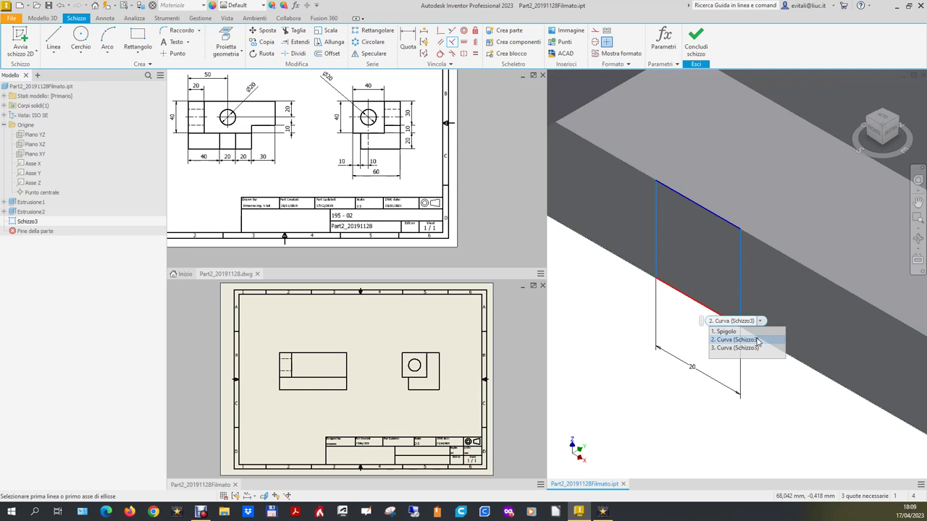
pyautogui.click(757, 340)
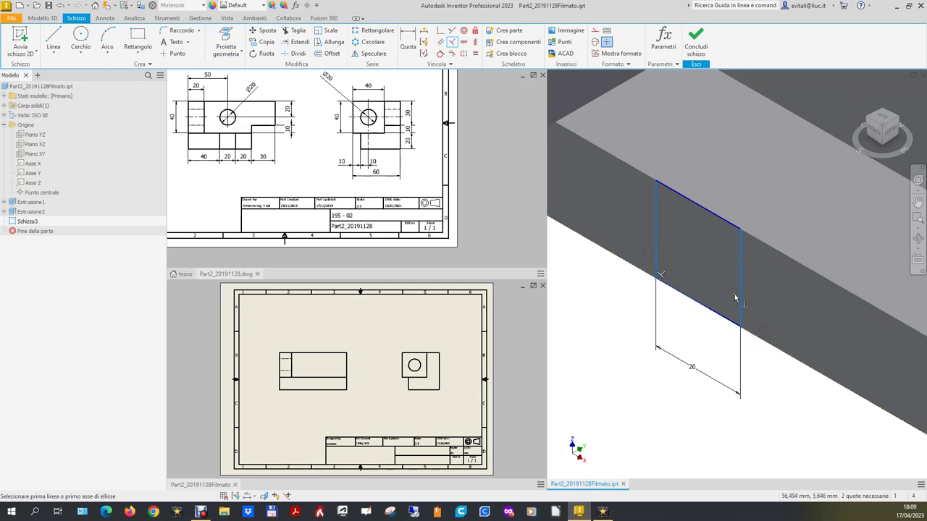
pyautogui.click(658, 259)
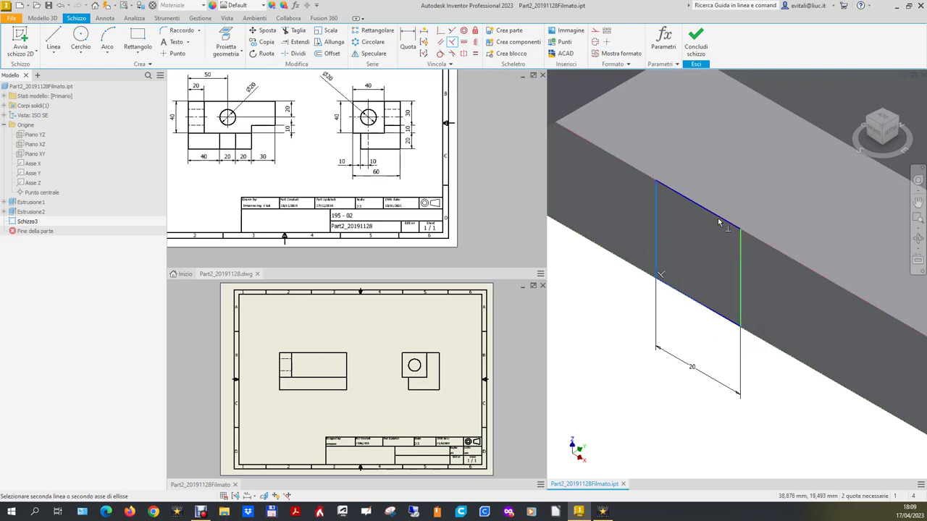
pyautogui.click(772, 236)
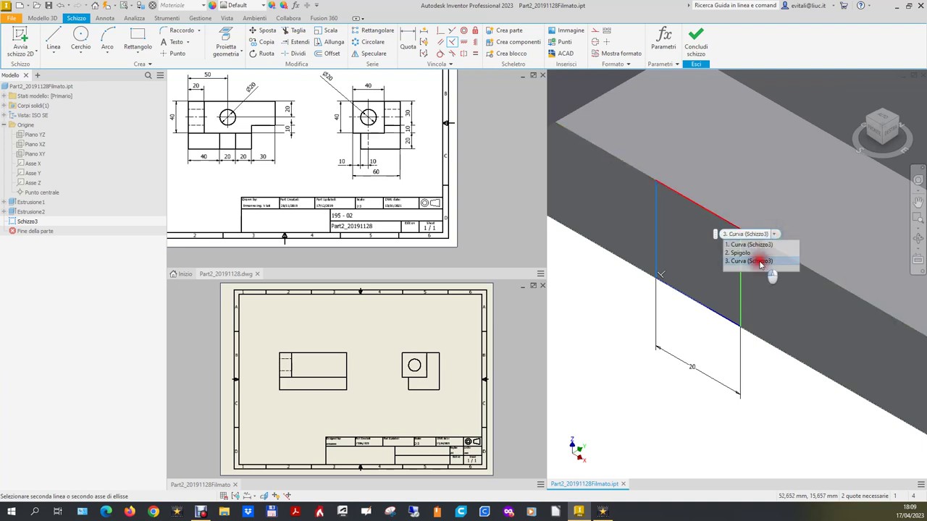
pyautogui.click(757, 261)
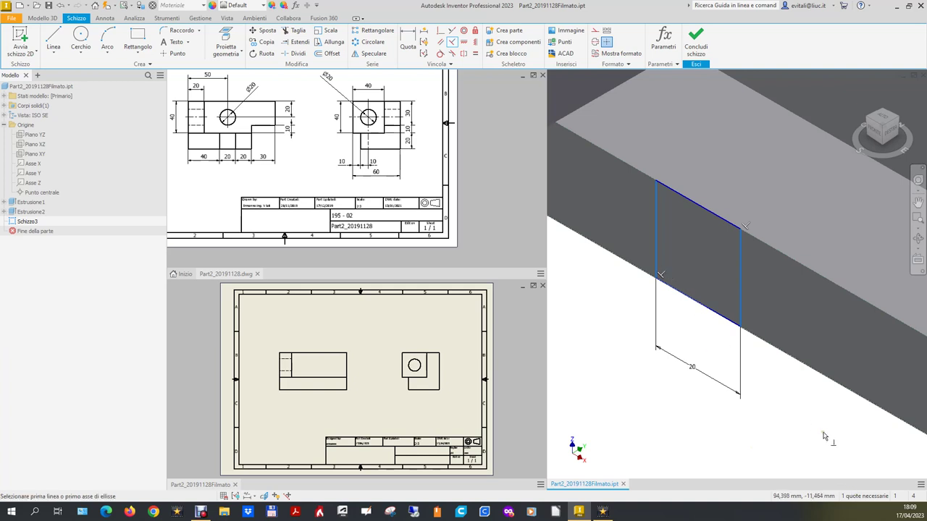
pyautogui.scroll(-3, 831, 446)
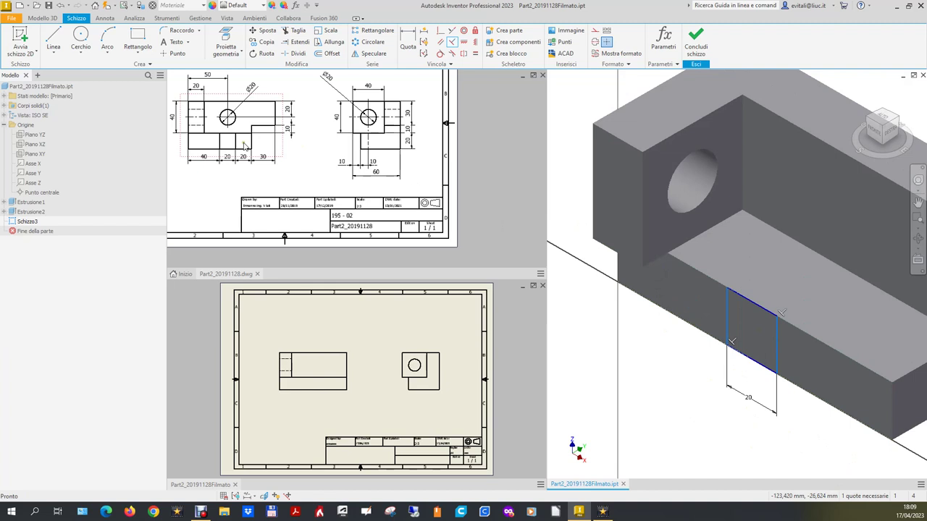
# - Place the rectangle 40 from the block's left end and finish the sketch
pyautogui.click(408, 43)
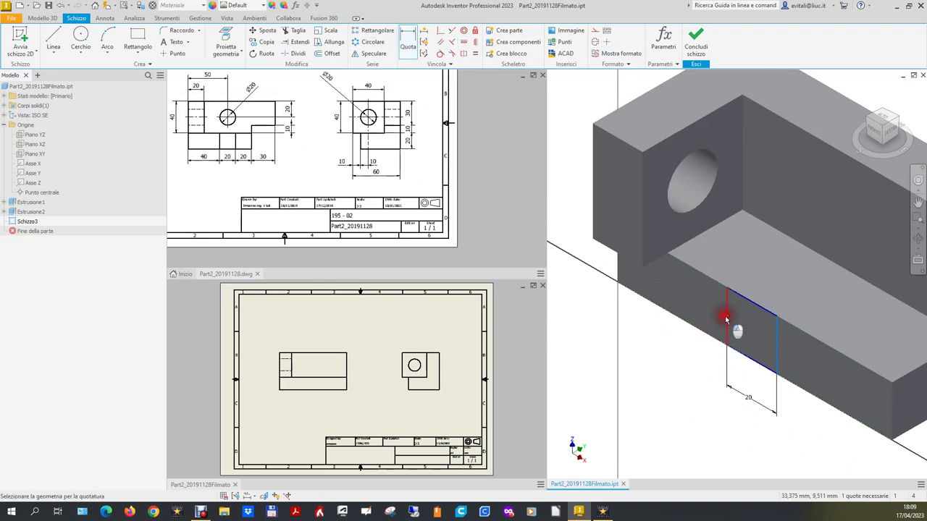
pyautogui.click(401, 41)
pyautogui.click(402, 41)
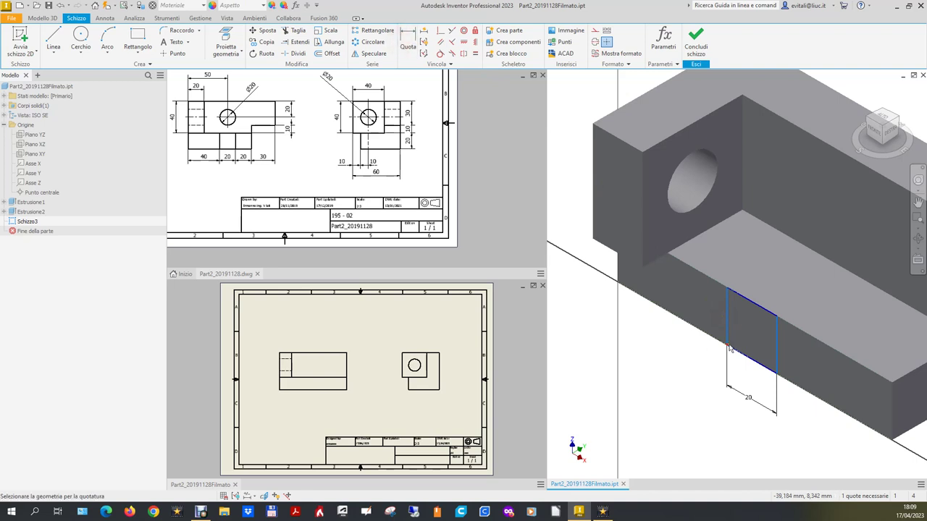
pyautogui.click(617, 273)
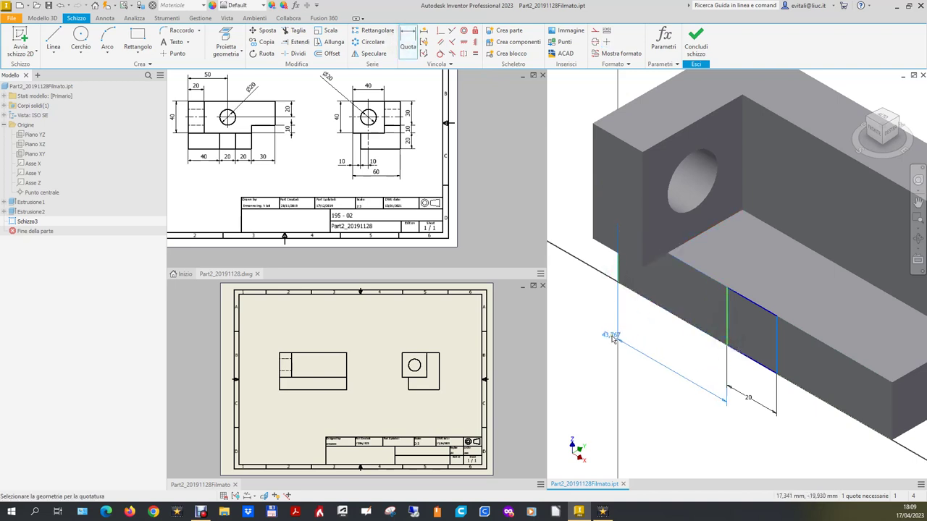
pyautogui.click(664, 362)
pyautogui.write('4')
pyautogui.press('Return')
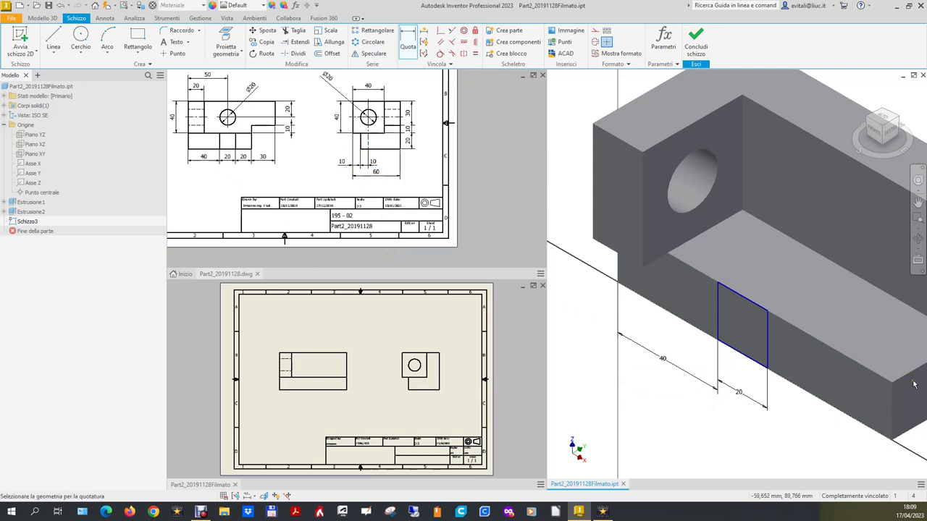
pyautogui.click(696, 42)
# - Cut the sketched rectangle 10 mm into the part as a notch
pyautogui.click(62, 41)
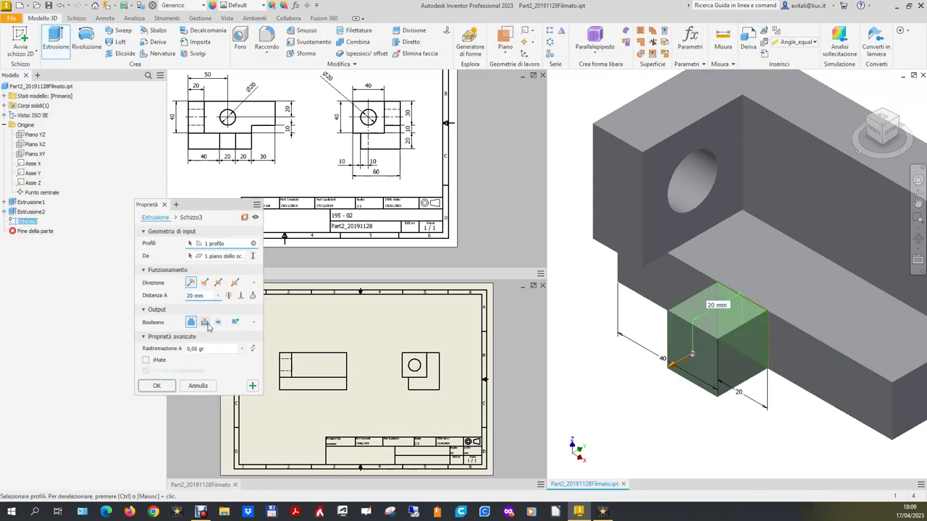
pyautogui.click(205, 323)
pyautogui.doubleClick(209, 296)
pyautogui.write('10')
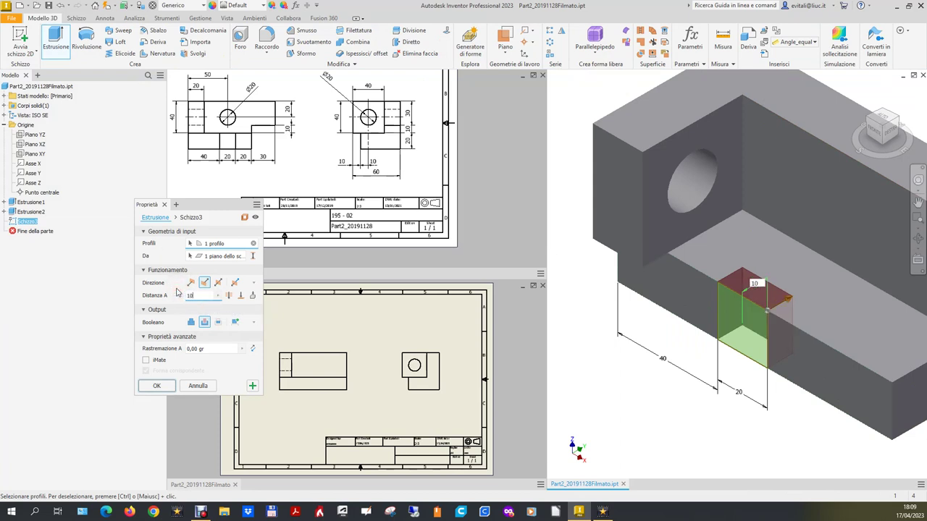
pyautogui.click(157, 386)
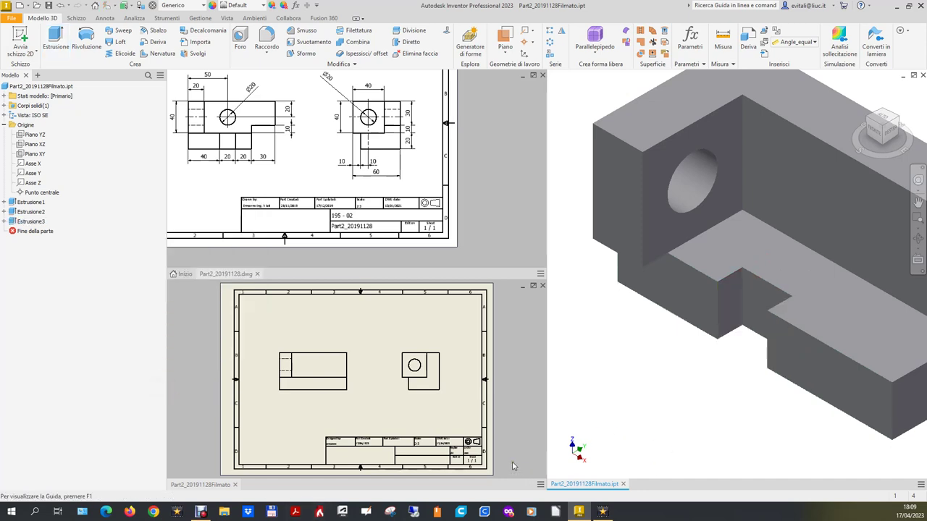
# - Check the notch in the updated drawing views and return to the part
pyautogui.click(466, 426)
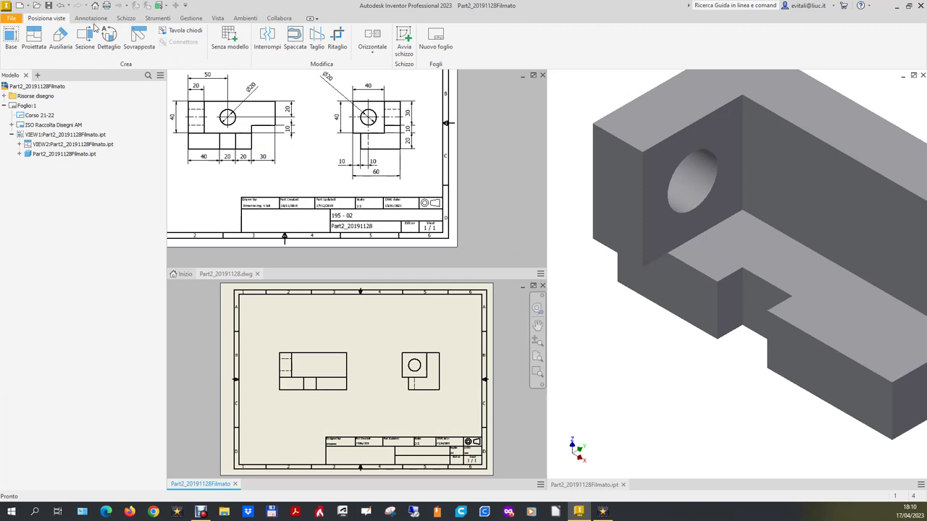
pyautogui.click(621, 404)
pyautogui.click(24, 40)
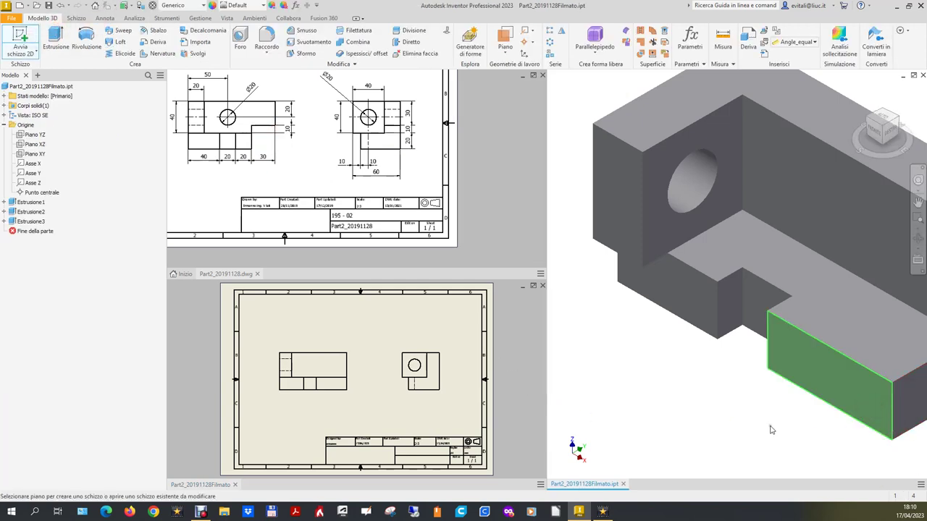
# - Start a sketch on the lower front face and draw a rectangle
pyautogui.click(814, 437)
pyautogui.click(138, 37)
pyautogui.click(785, 423)
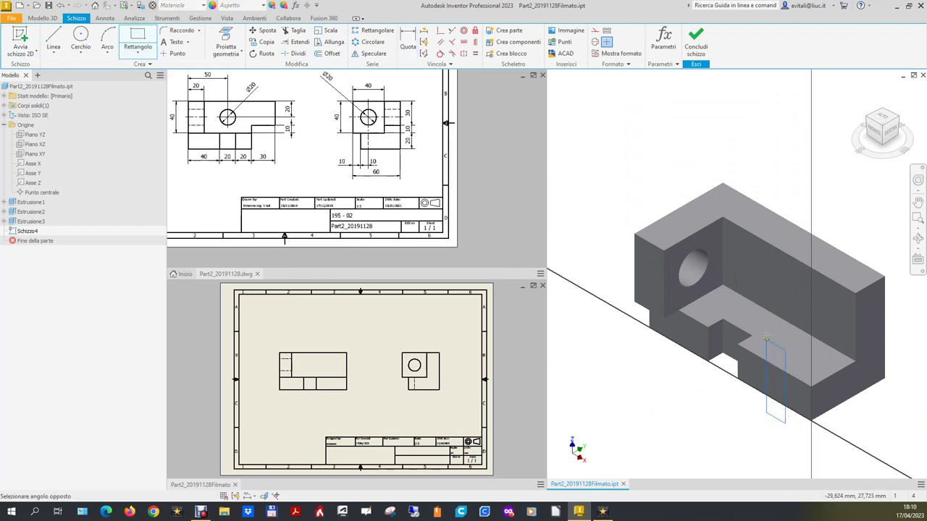
pyautogui.click(822, 326)
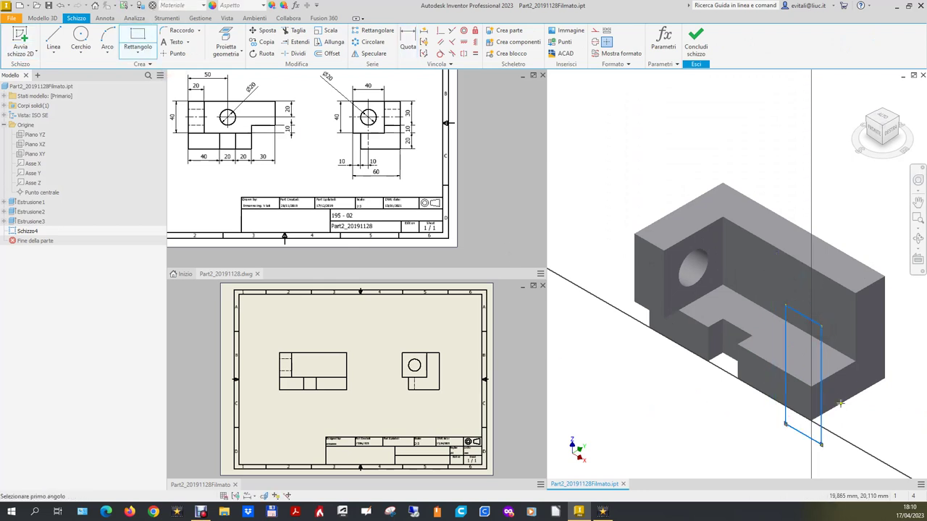
# - Make the rectangle's bottom and vertical edges parallel to the model edges
pyautogui.click(451, 30)
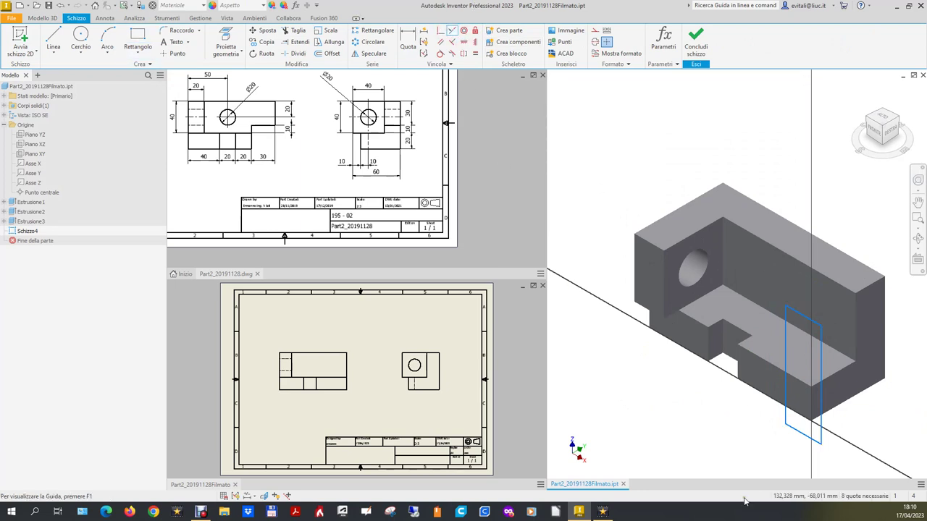
pyautogui.click(802, 440)
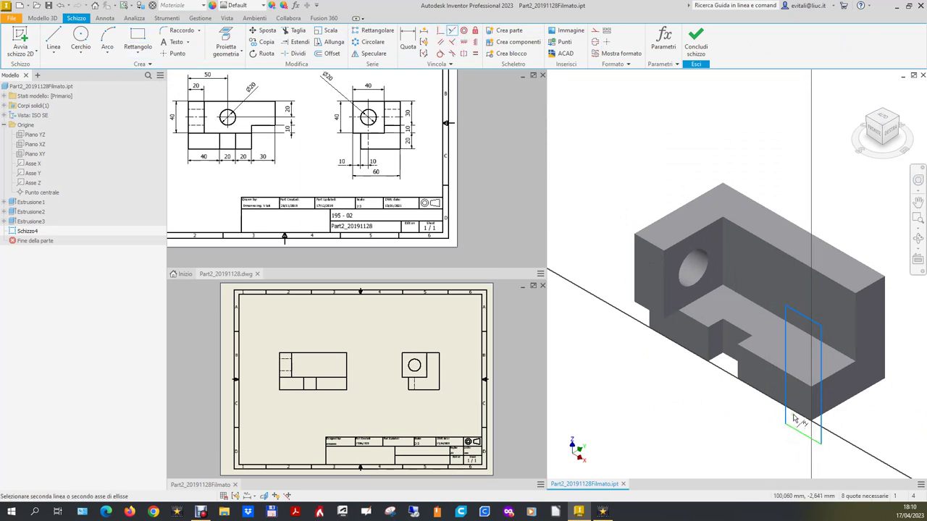
pyautogui.click(794, 415)
pyautogui.click(813, 409)
pyautogui.click(813, 410)
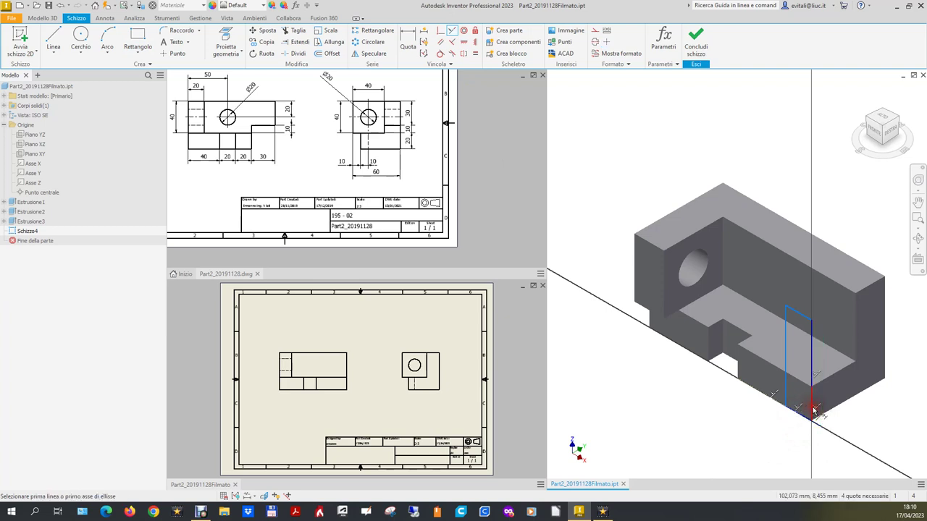
# - Dimension the rectangle's height and width to 30 each
pyautogui.click(410, 40)
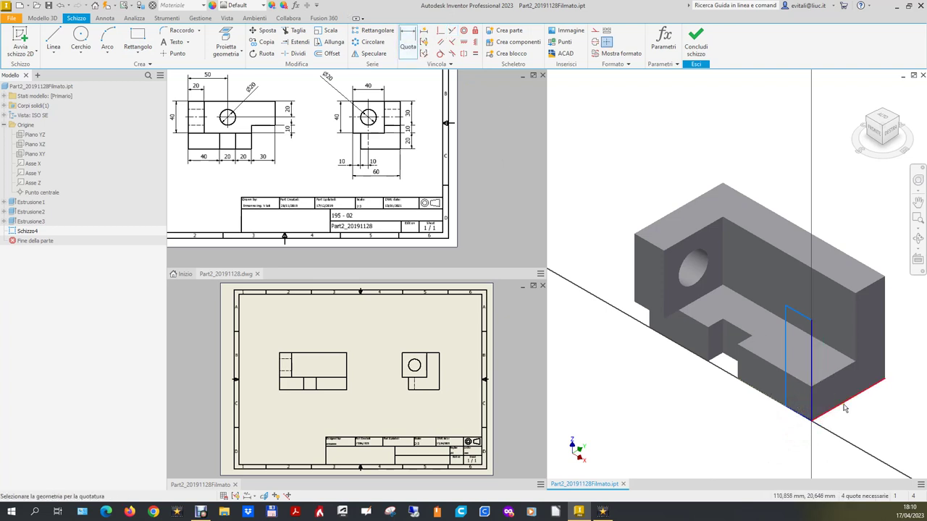
pyautogui.click(814, 354)
pyautogui.click(884, 429)
pyautogui.write('30')
pyautogui.press('Return')
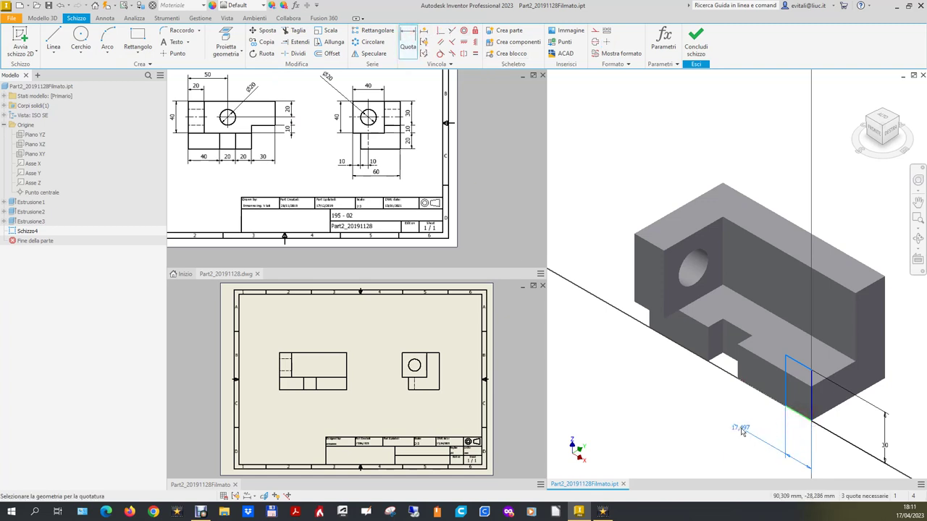
pyautogui.click(766, 420)
pyautogui.write('30')
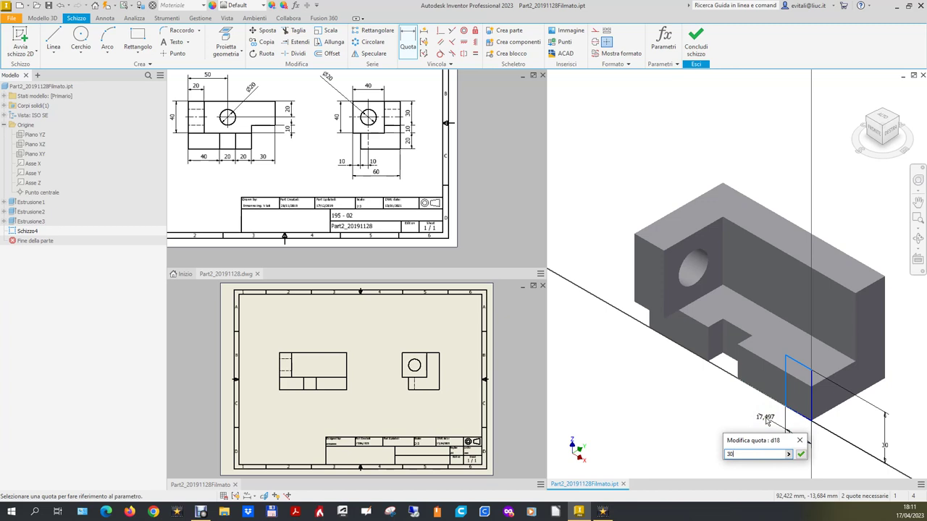
pyautogui.press('Return')
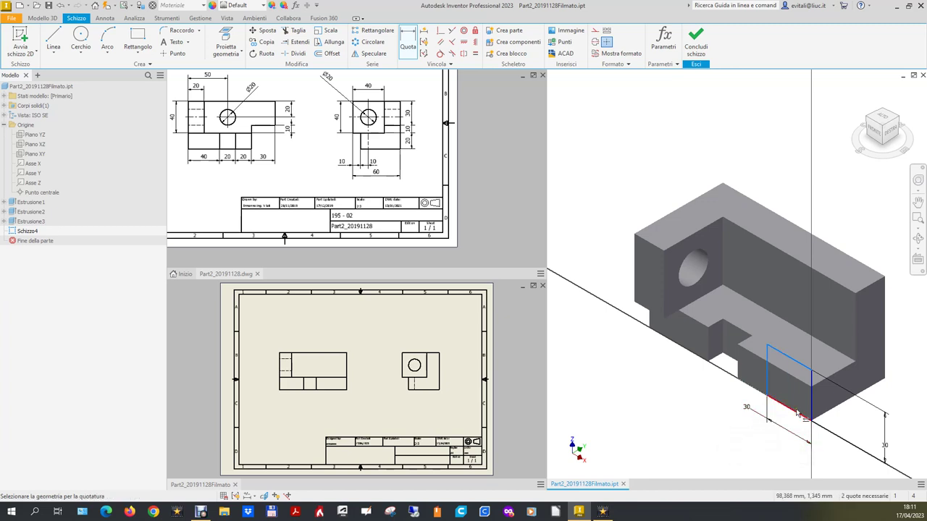
# - Align the rectangle's edges with the part so the sketch is fully constrained
pyautogui.click(451, 43)
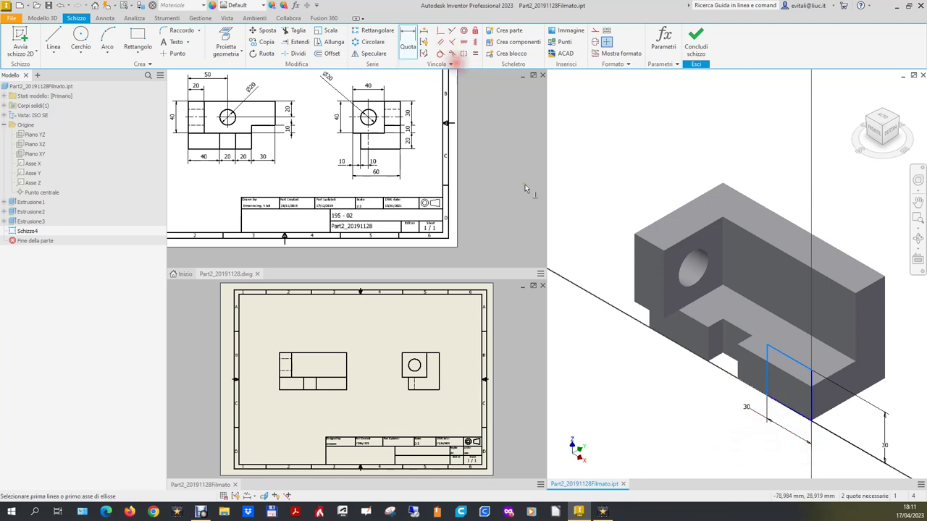
pyautogui.click(782, 405)
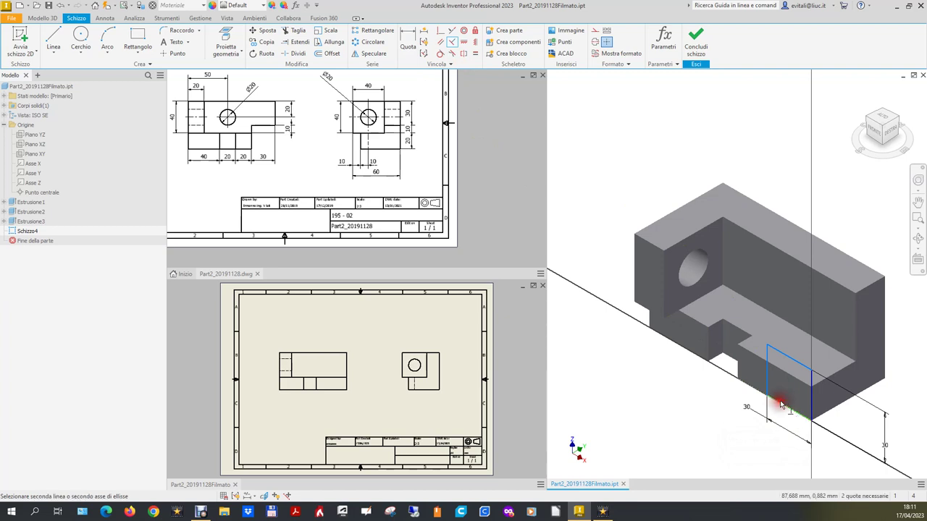
pyautogui.click(767, 384)
pyautogui.click(792, 359)
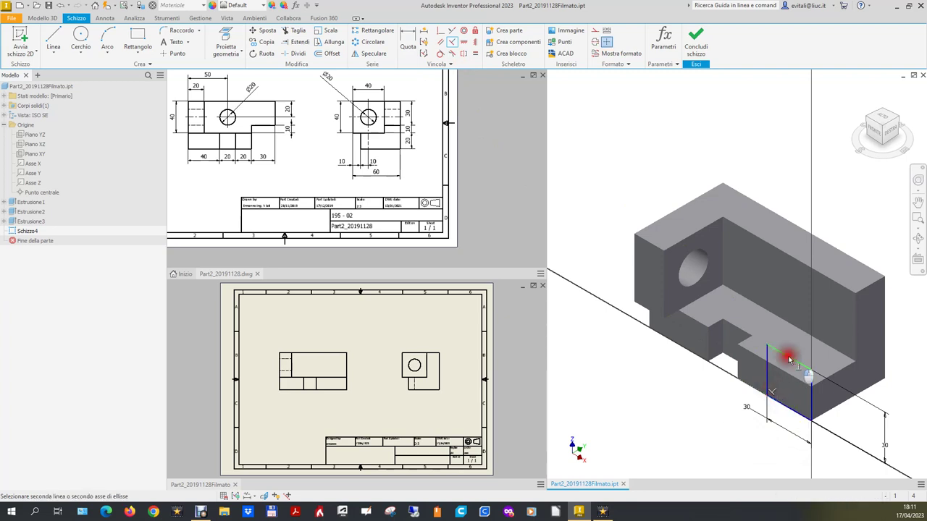
pyautogui.click(767, 358)
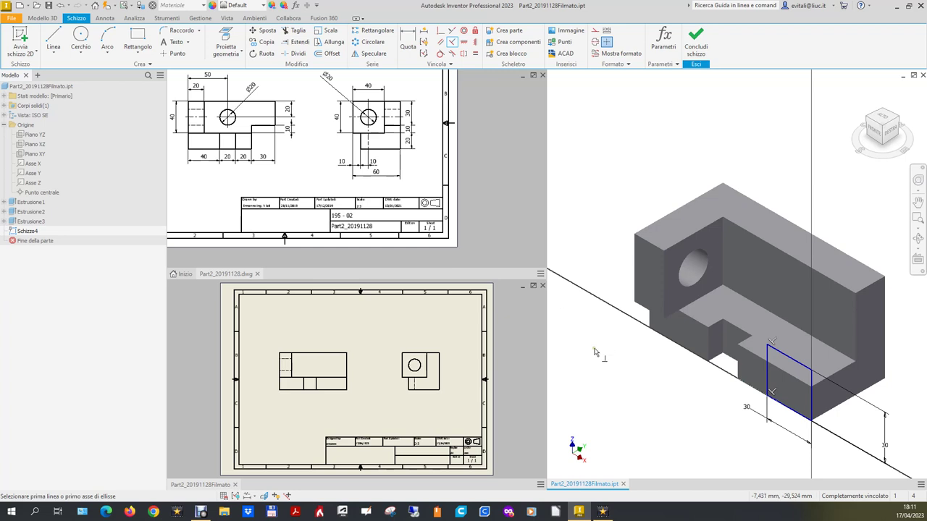
# - Finish the 30 by 30 rectangle sketch and cut it through all of the part as Estrusione4
pyautogui.click(689, 49)
pyautogui.click(56, 40)
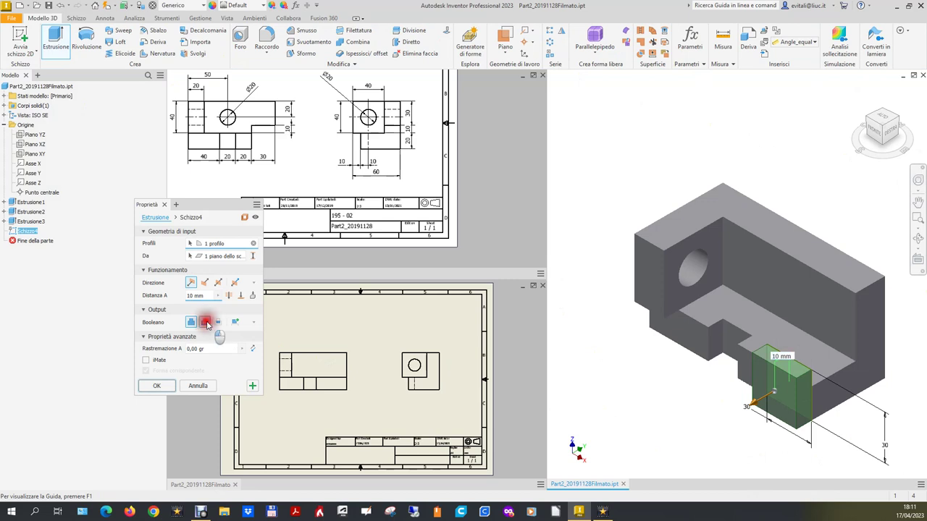
pyautogui.click(205, 322)
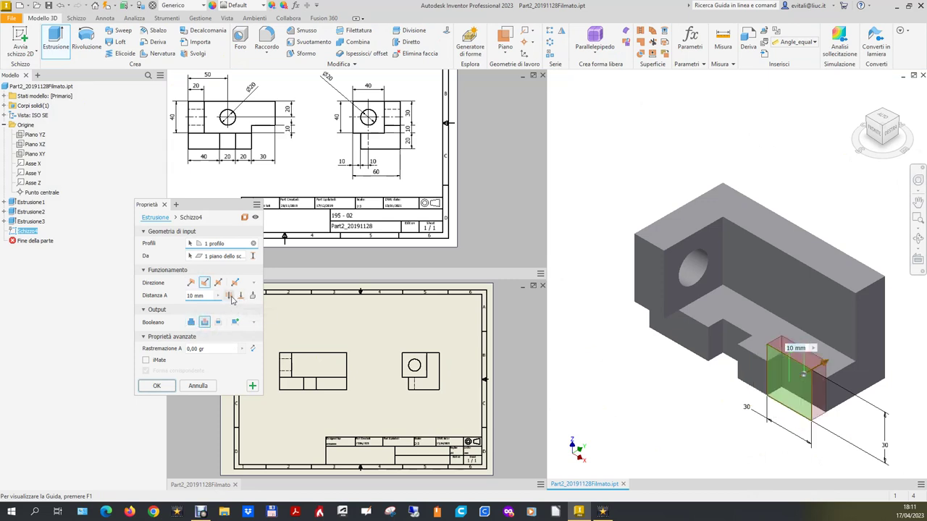
pyautogui.click(229, 295)
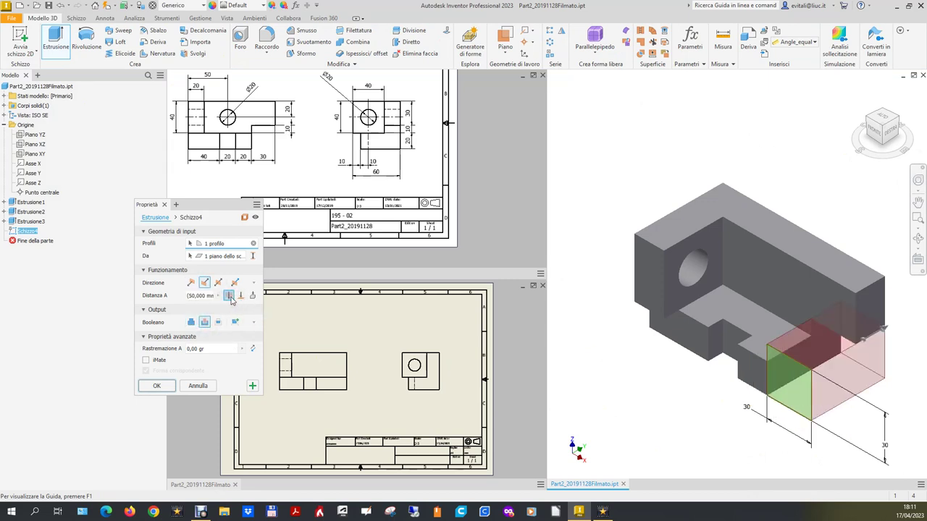
pyautogui.click(153, 386)
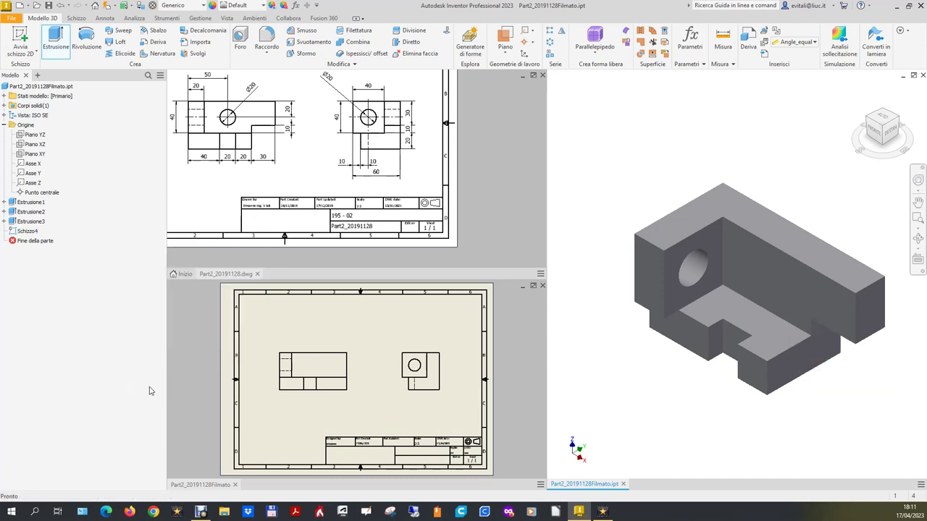
# - Check that the drawing views show the new step, then return to the 3D part
pyautogui.click(407, 429)
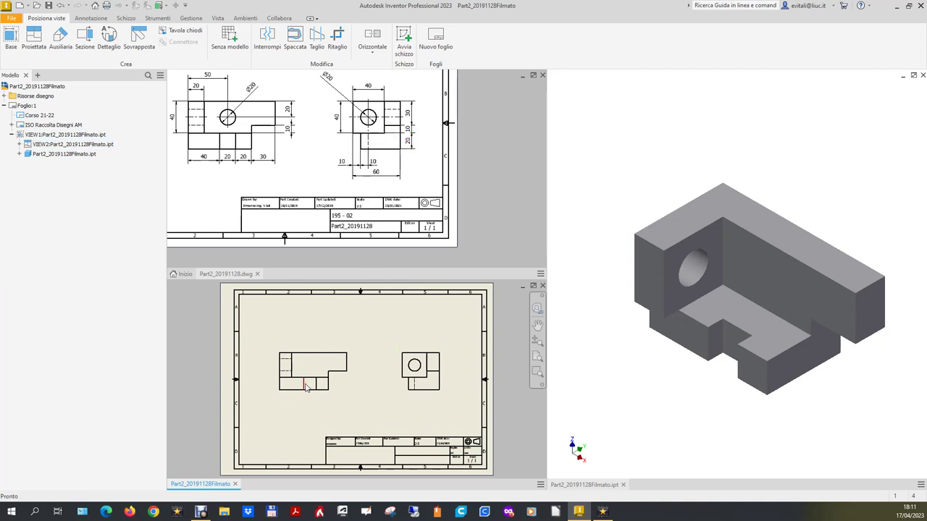
pyautogui.click(306, 388)
pyautogui.press('Escape')
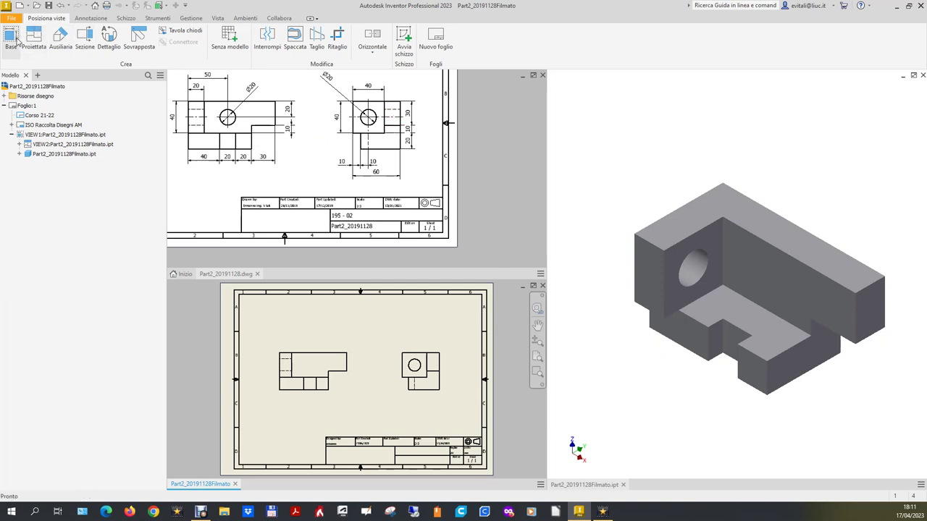
pyautogui.click(704, 430)
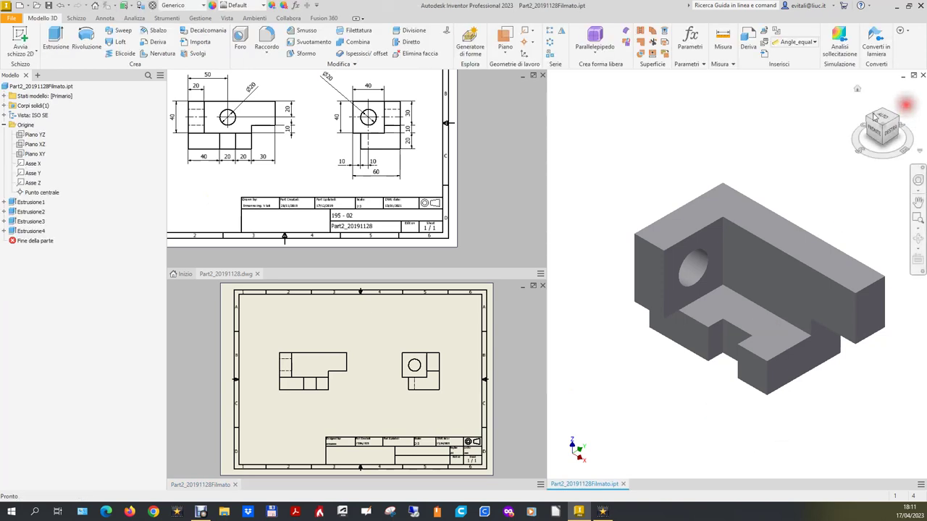
pyautogui.click(20, 40)
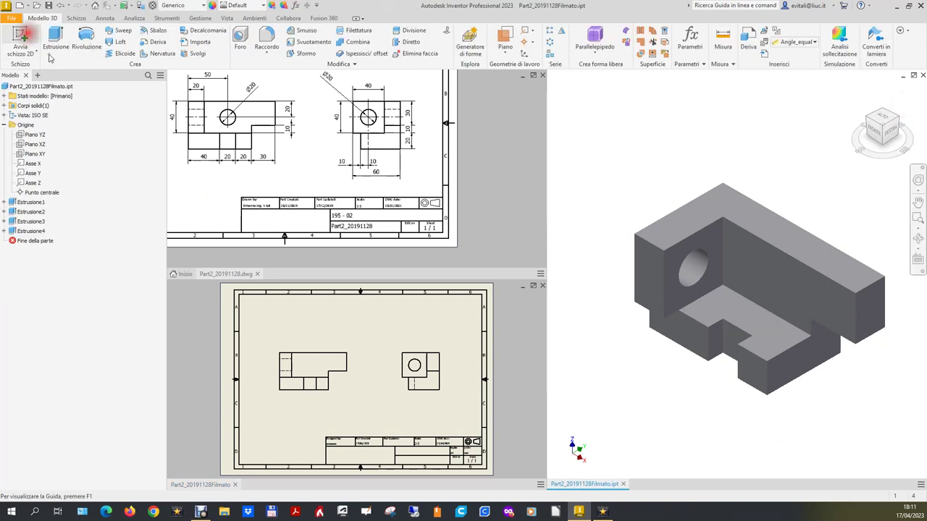
# - Sketch a 20-diameter circle on the part's long right face
pyautogui.click(776, 291)
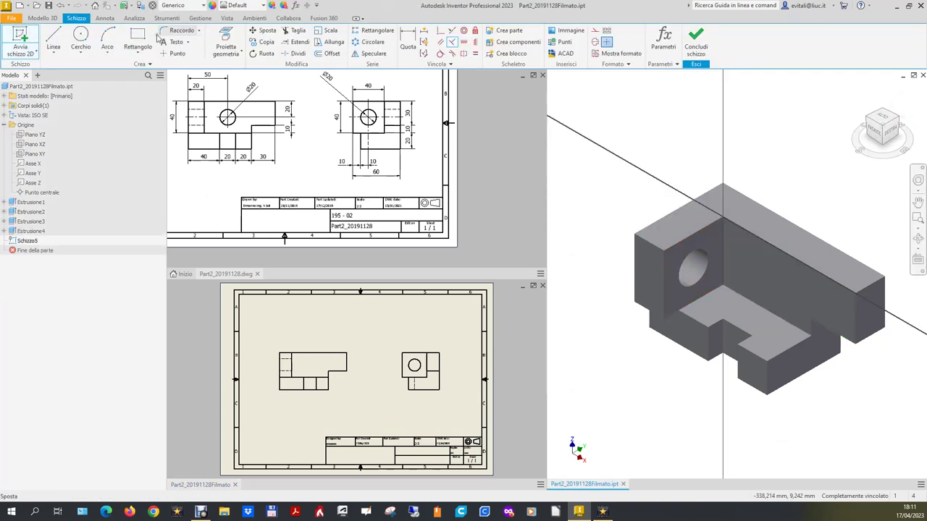
pyautogui.click(91, 37)
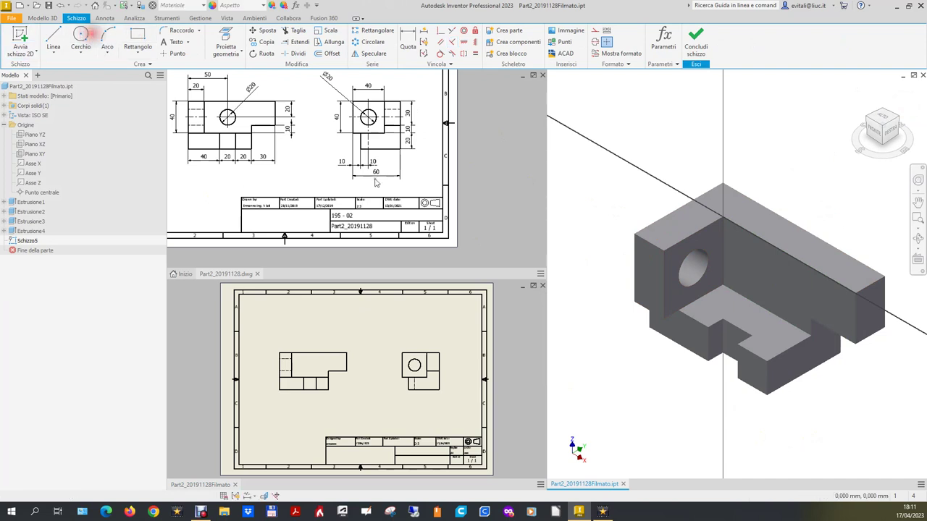
pyautogui.click(764, 268)
pyautogui.click(408, 39)
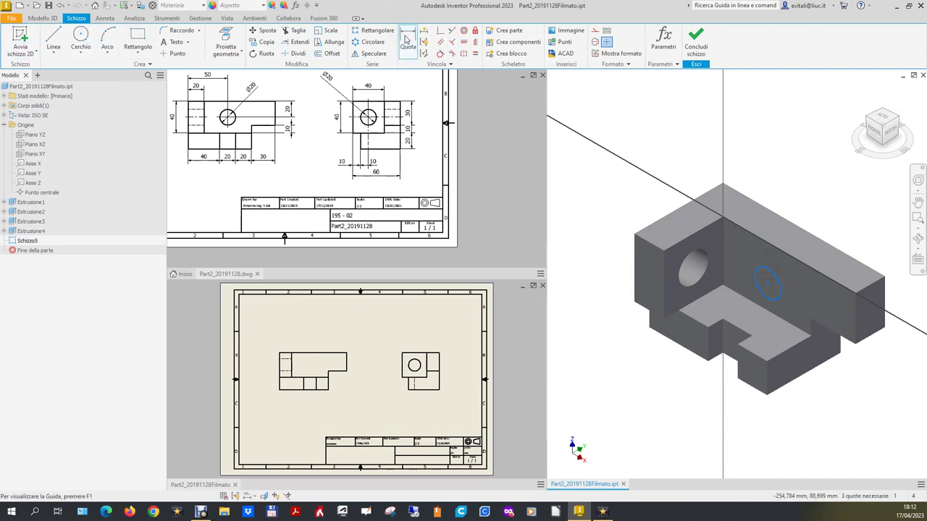
pyautogui.click(766, 268)
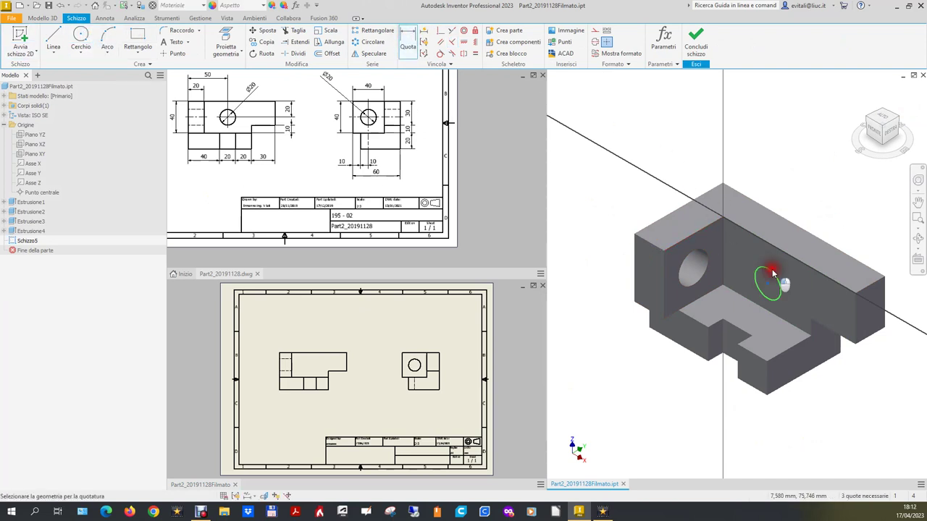
pyautogui.click(798, 205)
pyautogui.write('2')
pyautogui.press('Return')
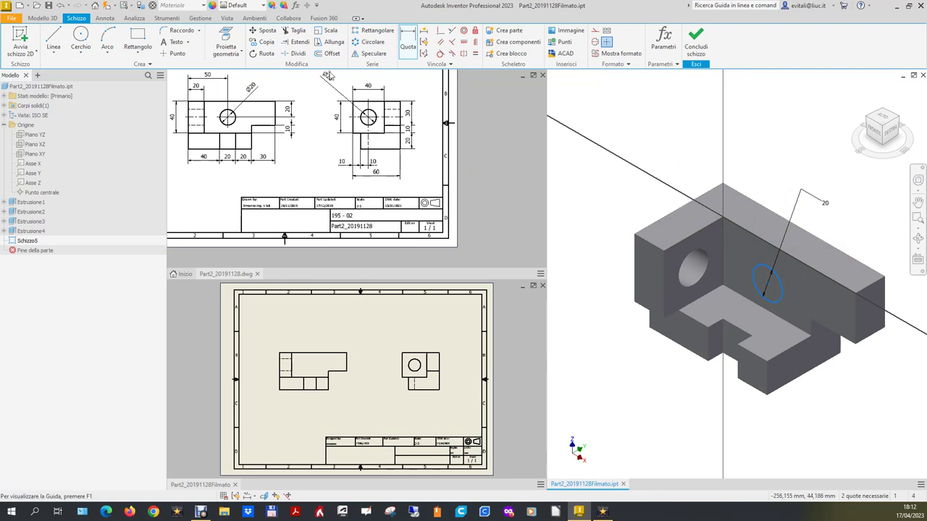
# - Locate the circle 50 mm from the block's left edge and 20 mm from its top edge
pyautogui.click(408, 44)
pyautogui.click(778, 296)
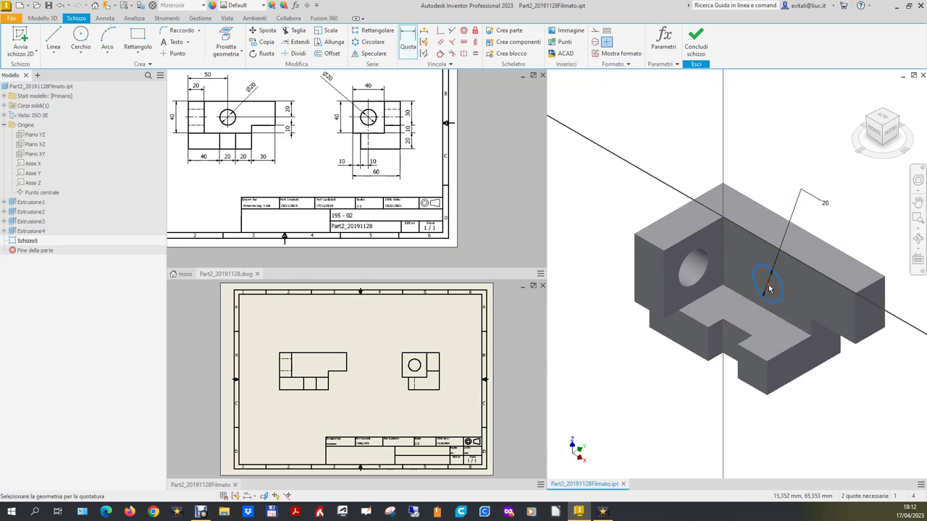
pyautogui.click(635, 281)
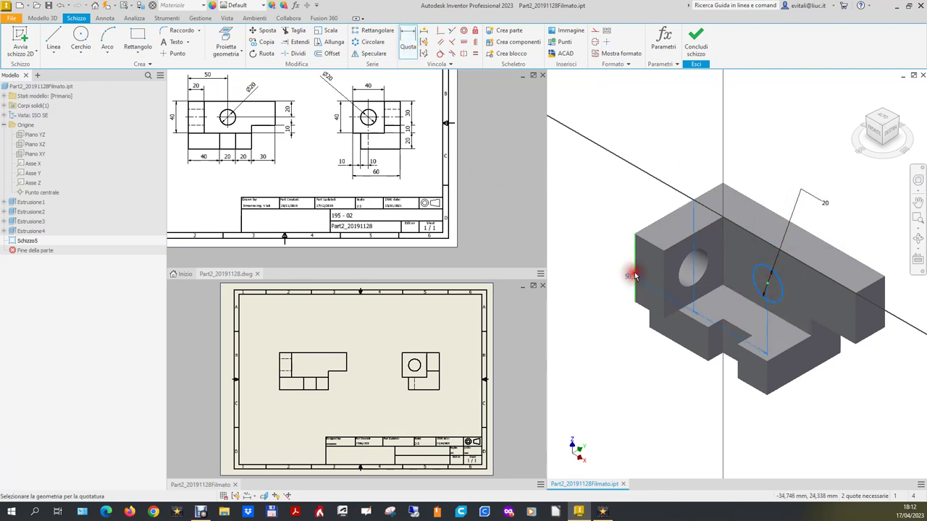
pyautogui.click(722, 148)
pyautogui.write('50')
pyautogui.press('Return')
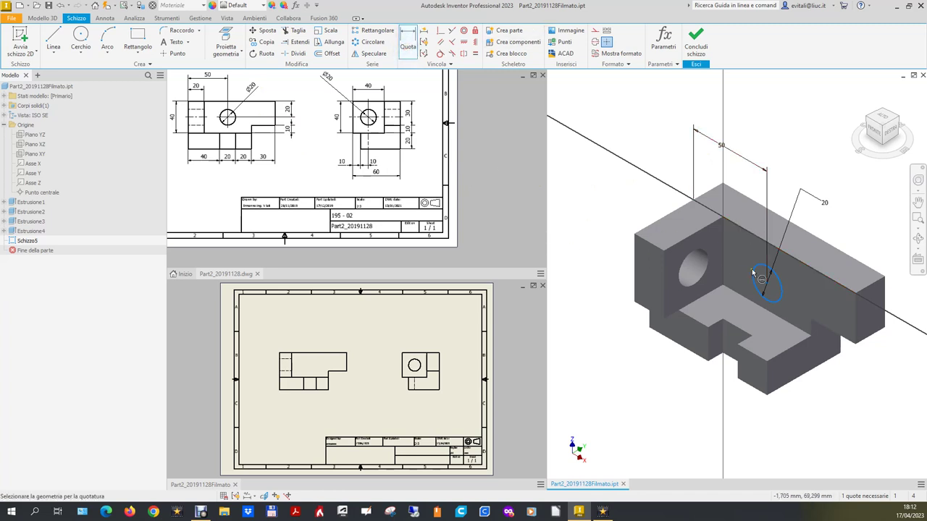
pyautogui.click(766, 283)
pyautogui.click(795, 265)
pyautogui.click(641, 195)
pyautogui.write('20')
pyautogui.press('Return')
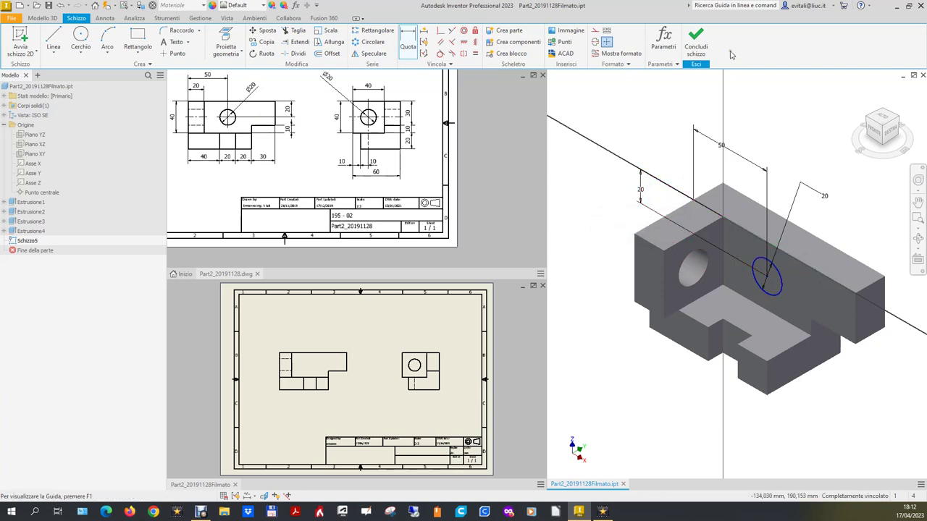
# - Finish Schizzo5, reopen it for editing, and finish it again
pyautogui.click(694, 44)
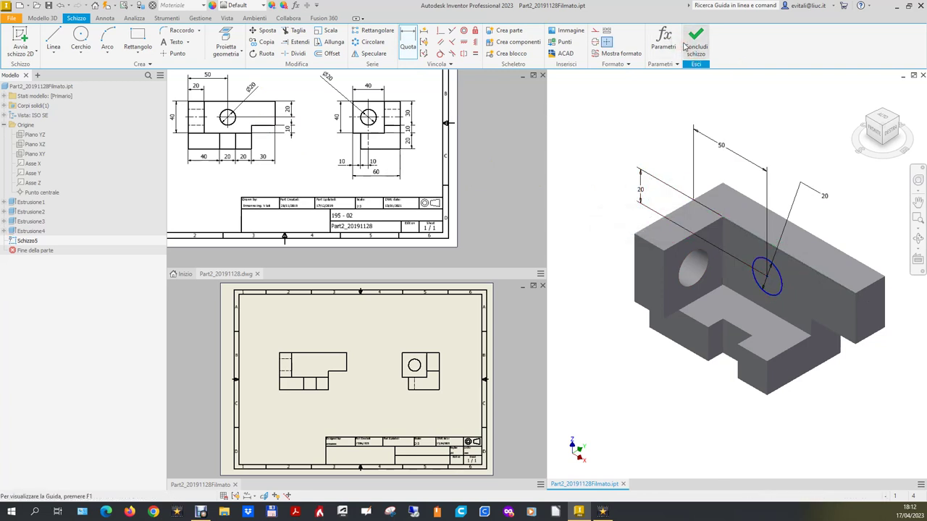
pyautogui.click(38, 242)
pyautogui.doubleClick(38, 242)
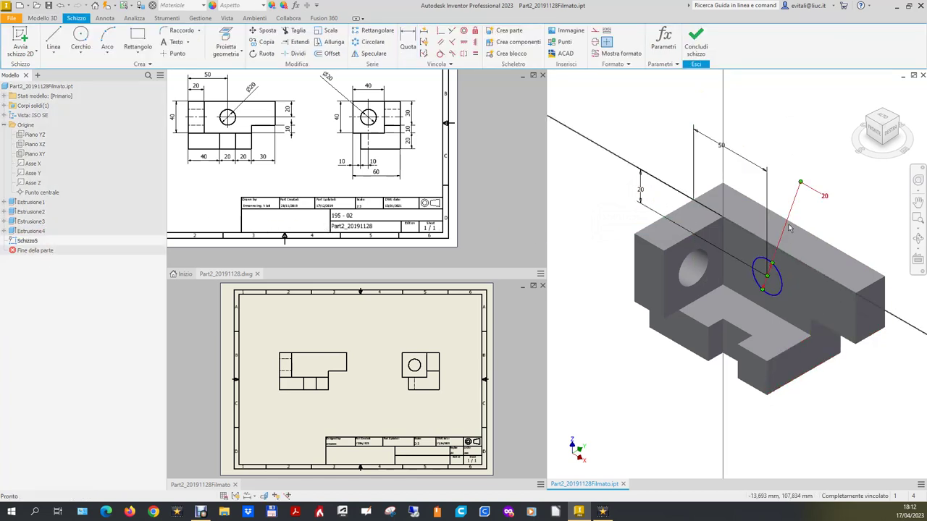
pyautogui.click(693, 43)
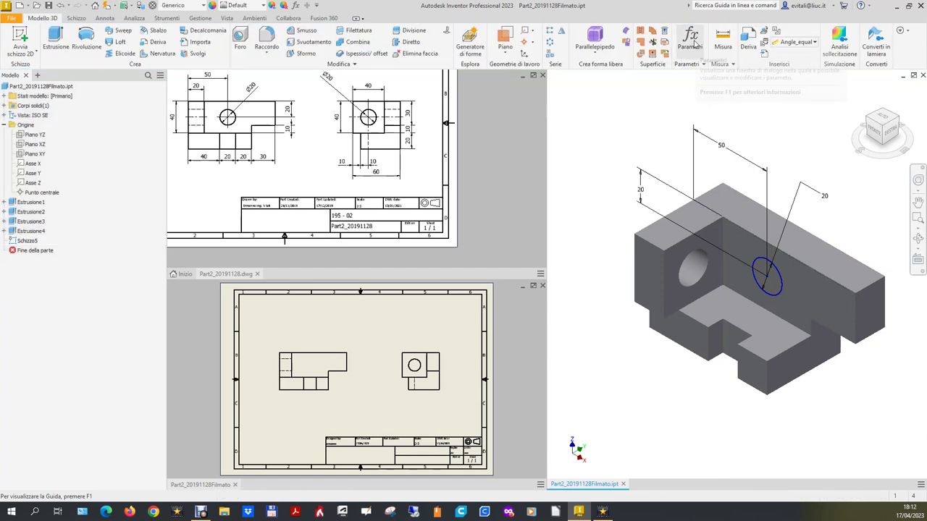
# - Cut Schizzo5's circle through all of the part as a second hole, then go to the drawing
pyautogui.click(56, 40)
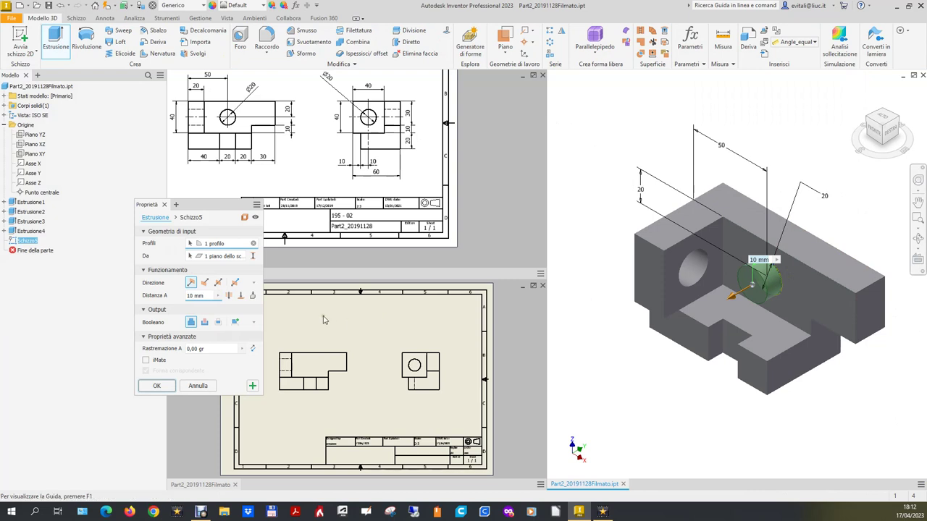
pyautogui.click(205, 323)
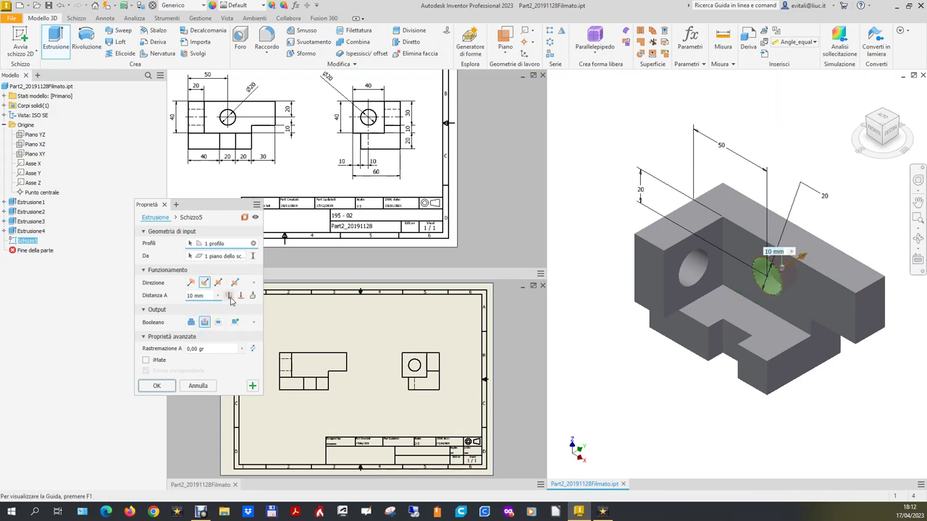
pyautogui.click(228, 295)
pyautogui.click(171, 386)
pyautogui.click(431, 416)
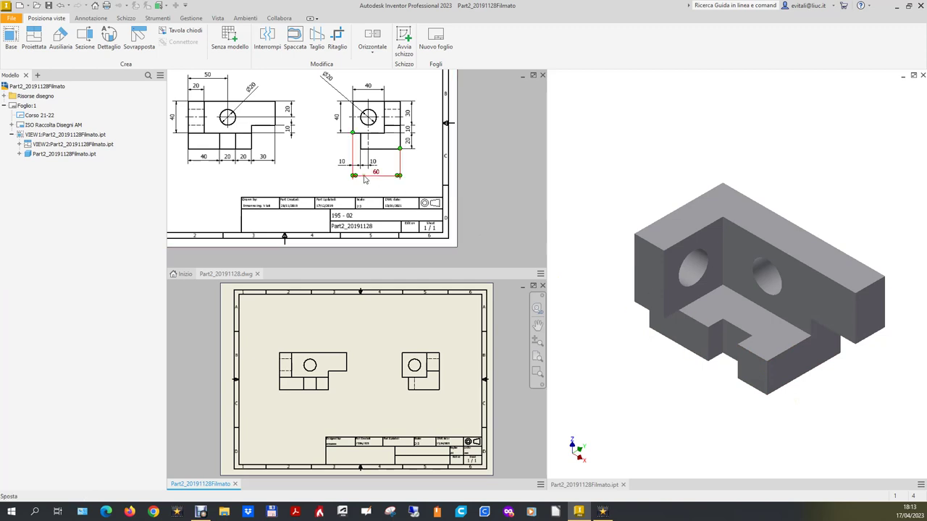
# - Fit the Part2_20191128.dwg reference and the working drawing in their panes, then open annotation tools
pyautogui.click(225, 274)
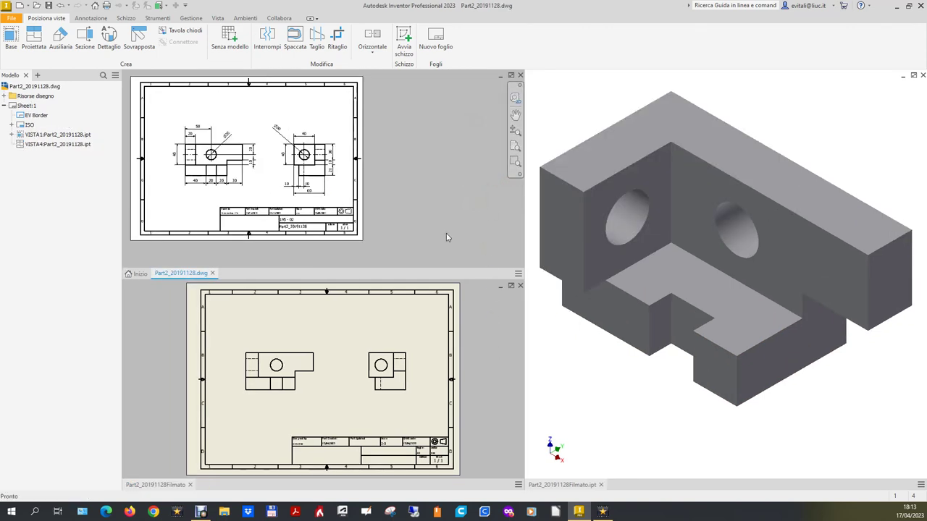
pyautogui.click(516, 147)
pyautogui.click(515, 357)
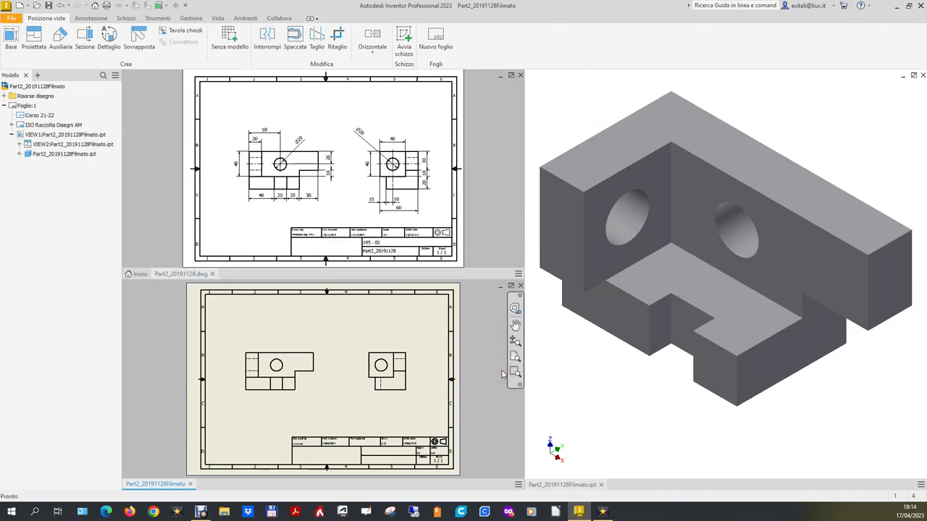
pyautogui.click(515, 356)
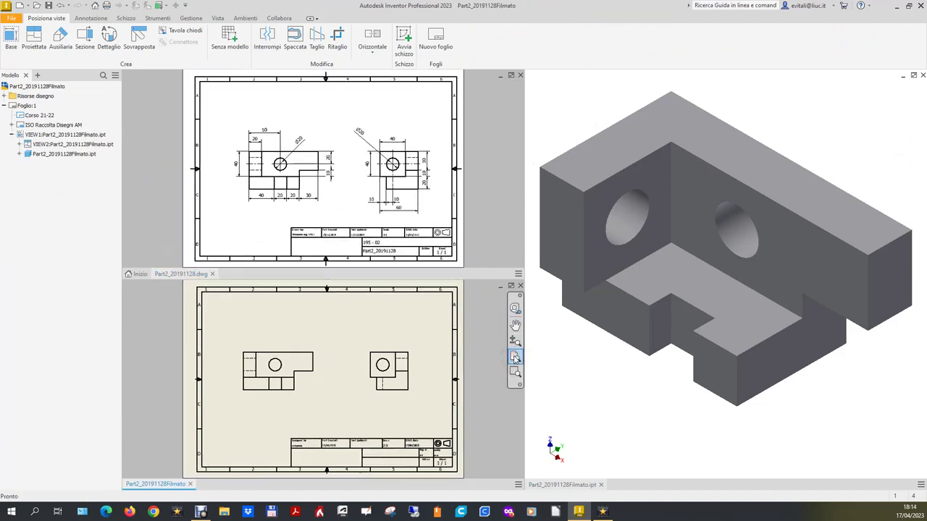
pyautogui.click(633, 390)
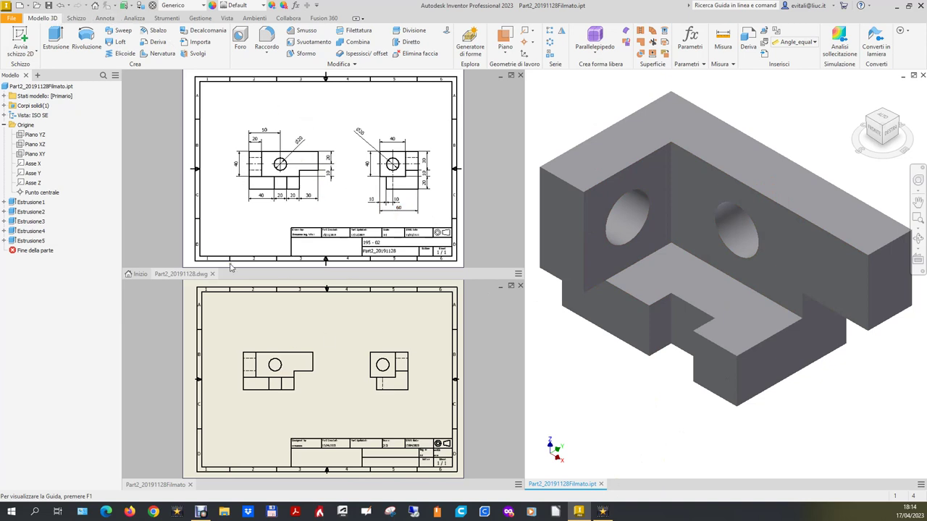
pyautogui.click(500, 338)
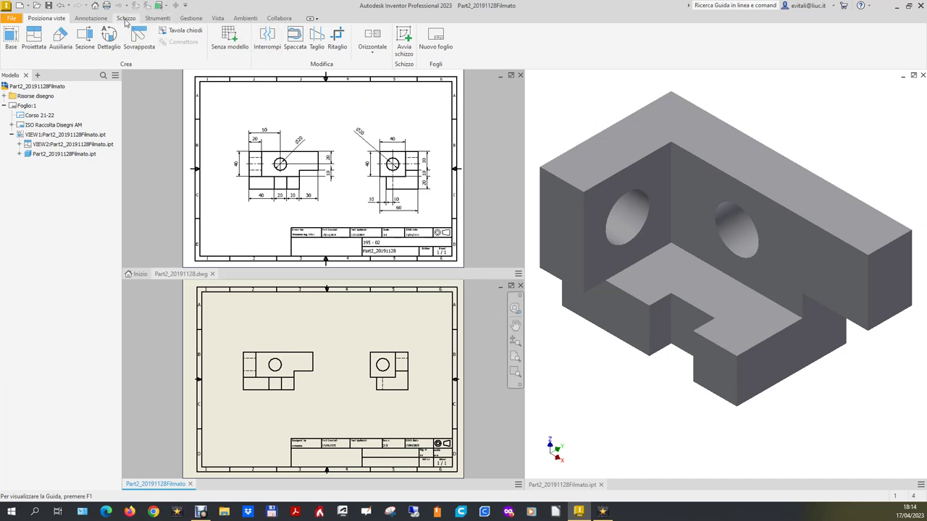
pyautogui.click(94, 20)
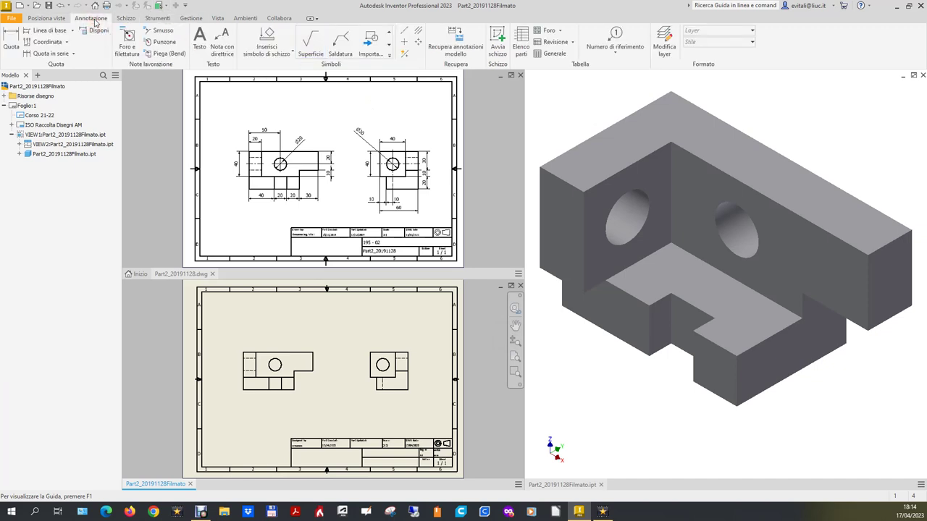
# - Add centre marks to the hole circles in the left and right views
pyautogui.click(404, 42)
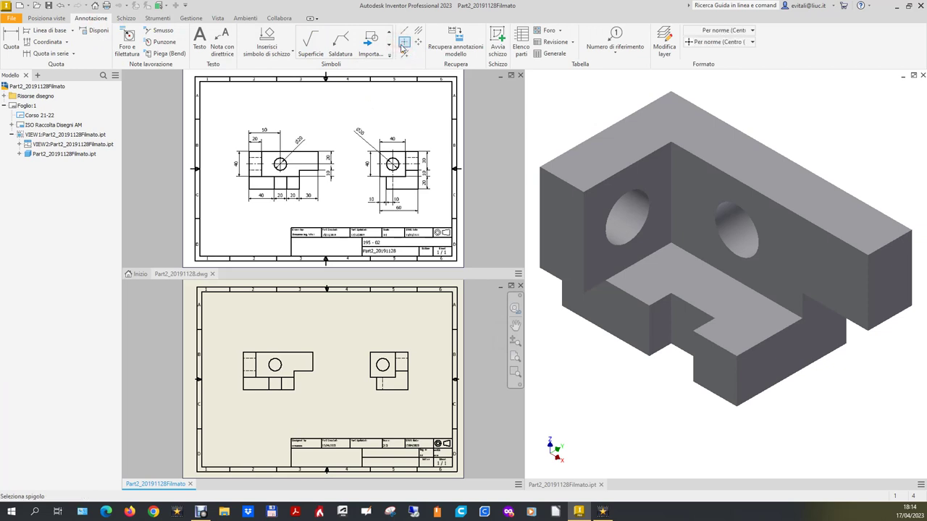
pyautogui.click(287, 369)
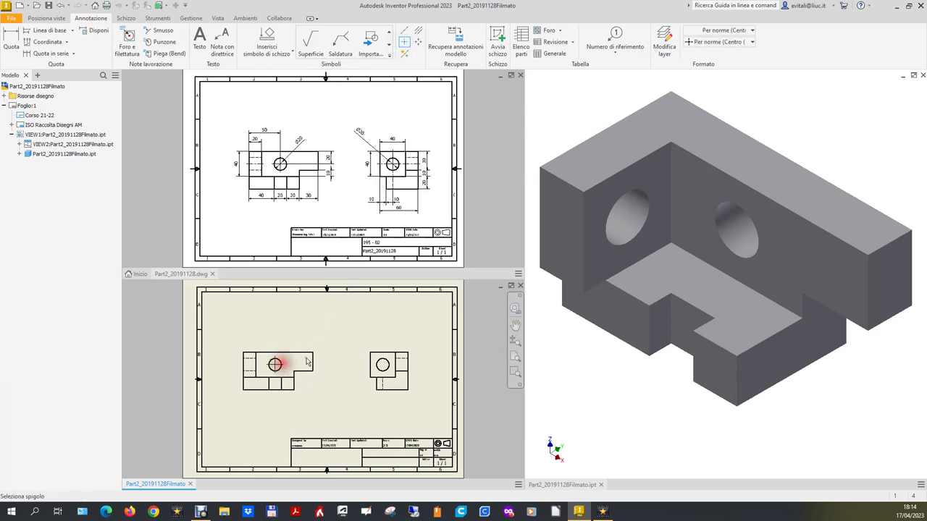
pyautogui.click(384, 368)
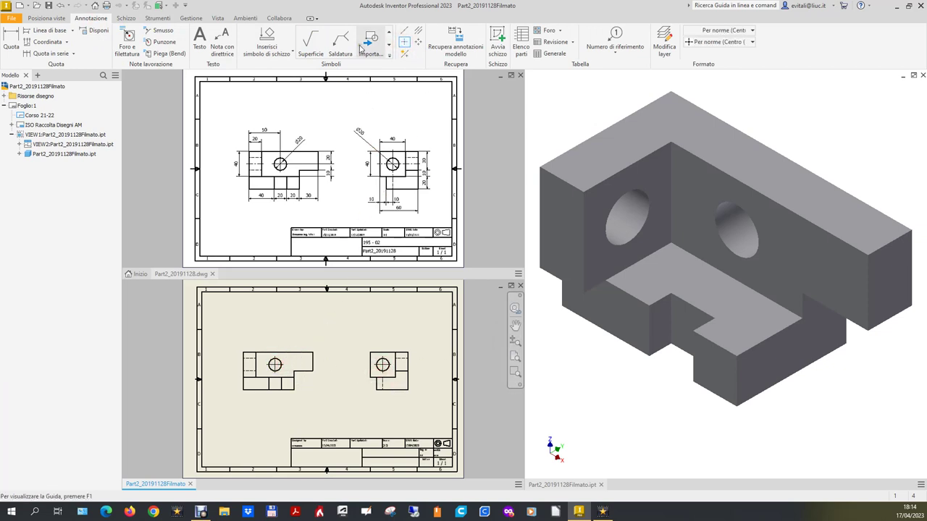
# - Add bisector centrelines between the hidden-line pairs in both views, undoing the misplaced diagonal one
pyautogui.click(418, 31)
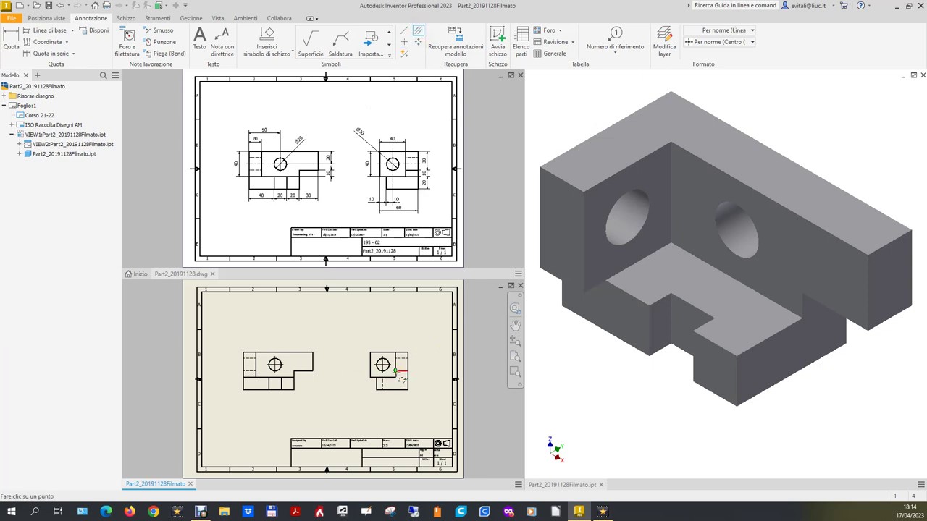
pyautogui.scroll(-3, 410, 378)
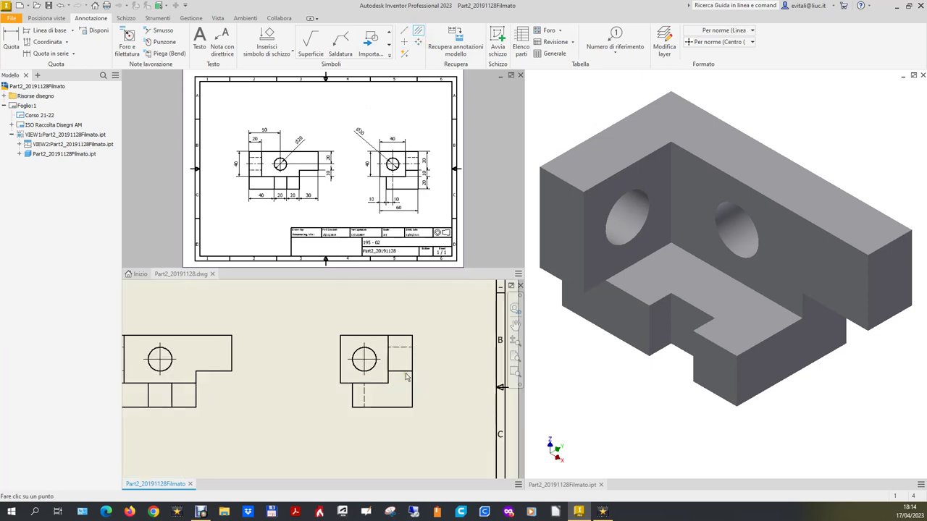
pyautogui.click(411, 354)
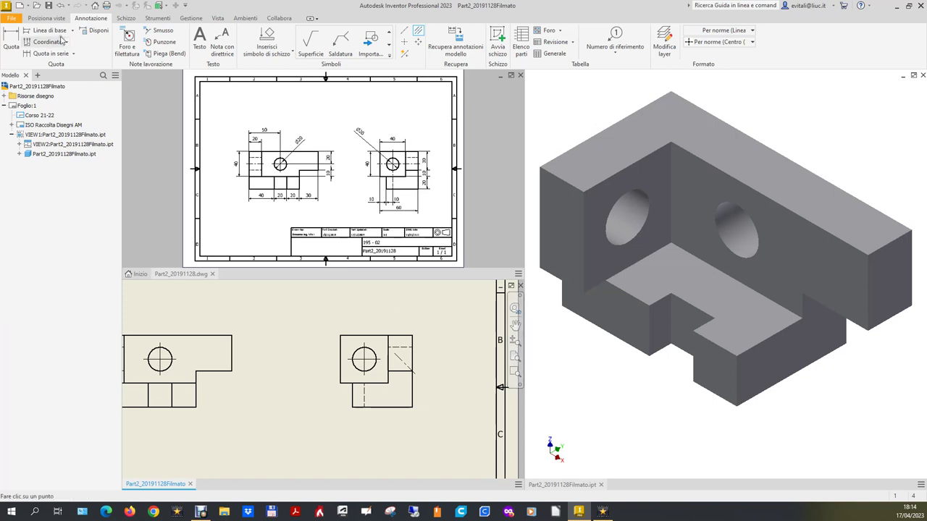
pyautogui.click(64, 8)
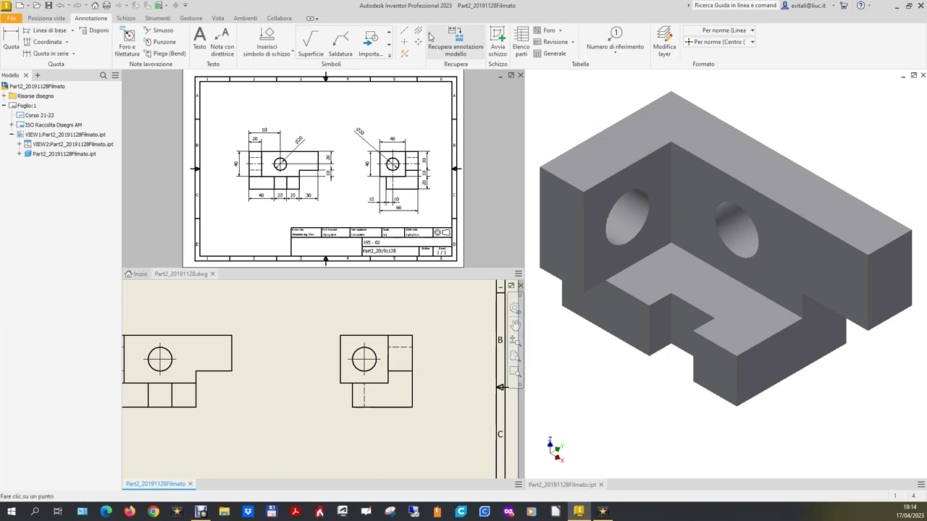
pyautogui.click(408, 371)
pyautogui.click(404, 346)
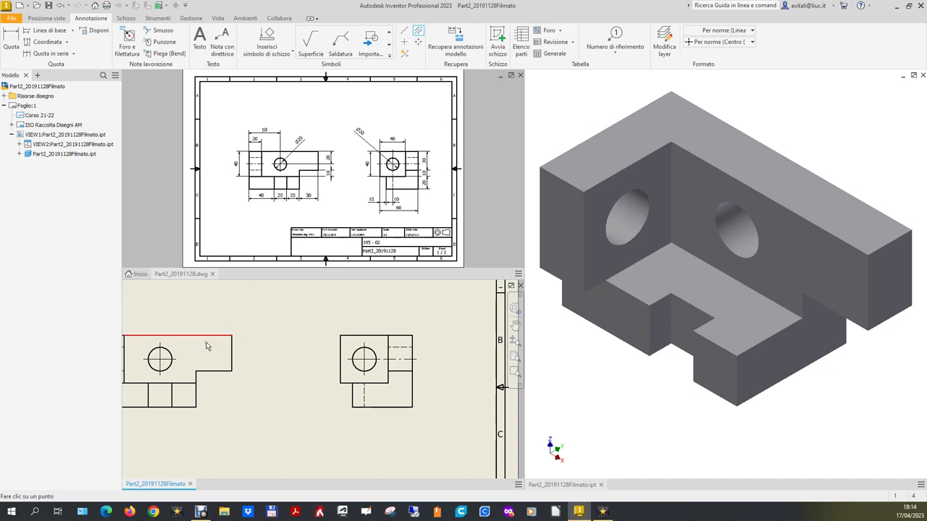
pyautogui.scroll(-2, 408, 358)
pyautogui.scroll(2, 224, 363)
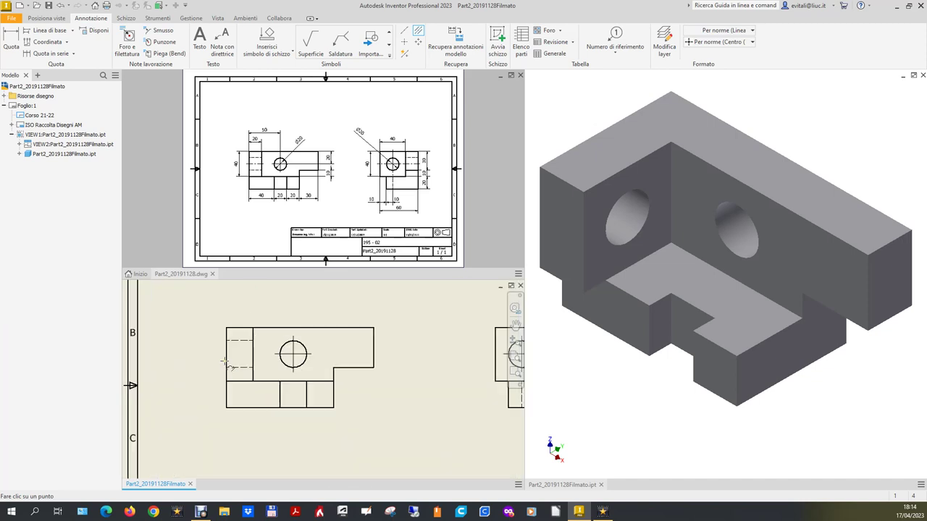
pyautogui.click(247, 367)
pyautogui.click(249, 341)
pyautogui.press('alt')
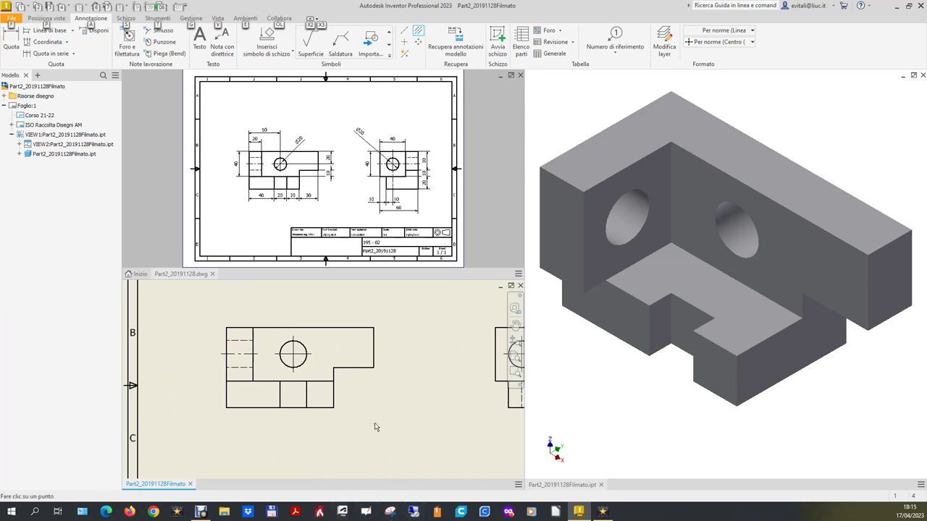
pyautogui.scroll(-2, 375, 427)
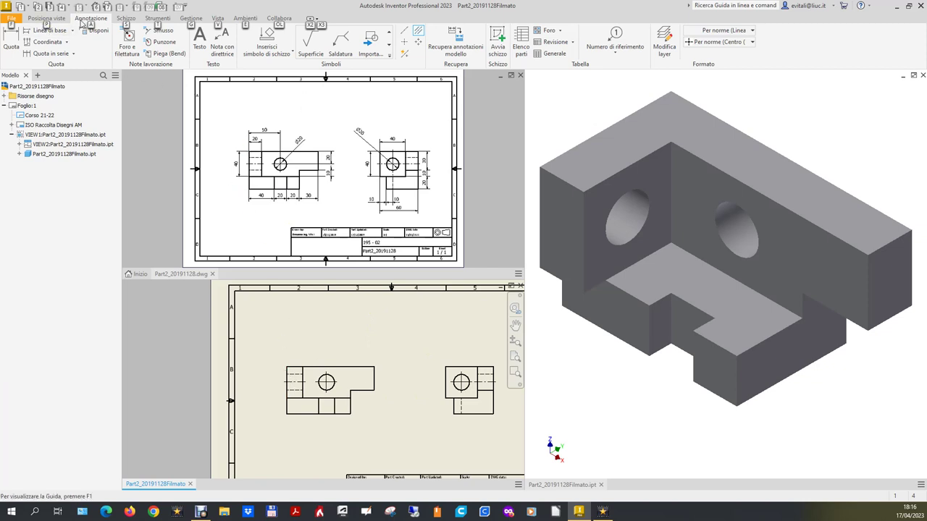
# - Dimension the left view's height as 40
pyautogui.click(11, 42)
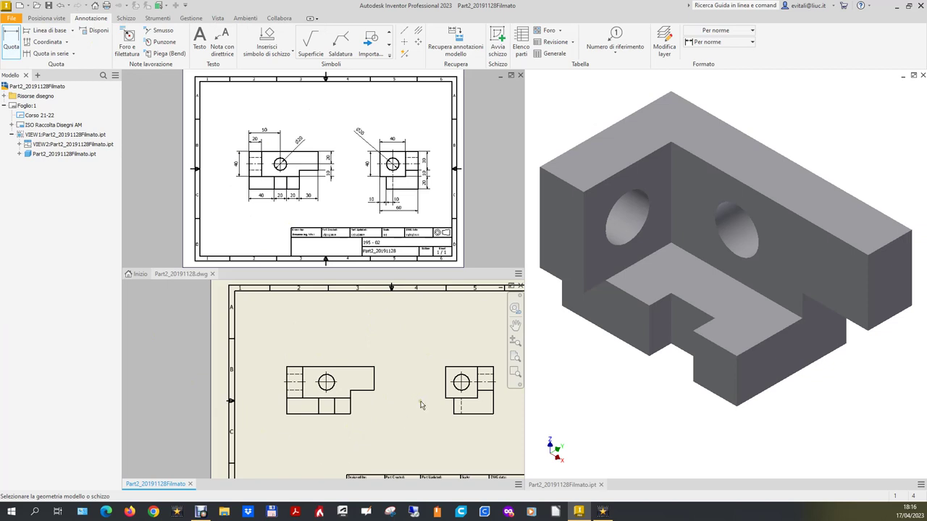
pyautogui.scroll(5, 290, 389)
pyautogui.click(292, 381)
pyautogui.scroll(-5, 219, 381)
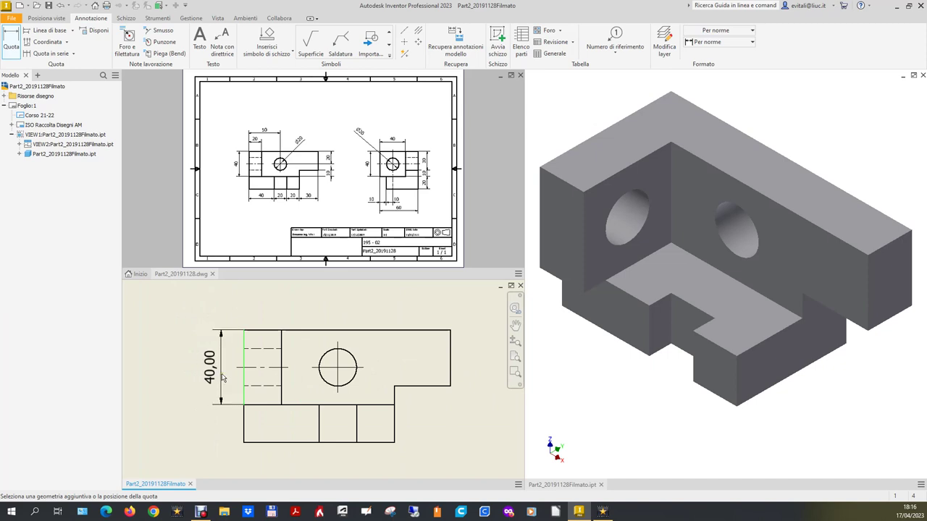
pyautogui.click(218, 378)
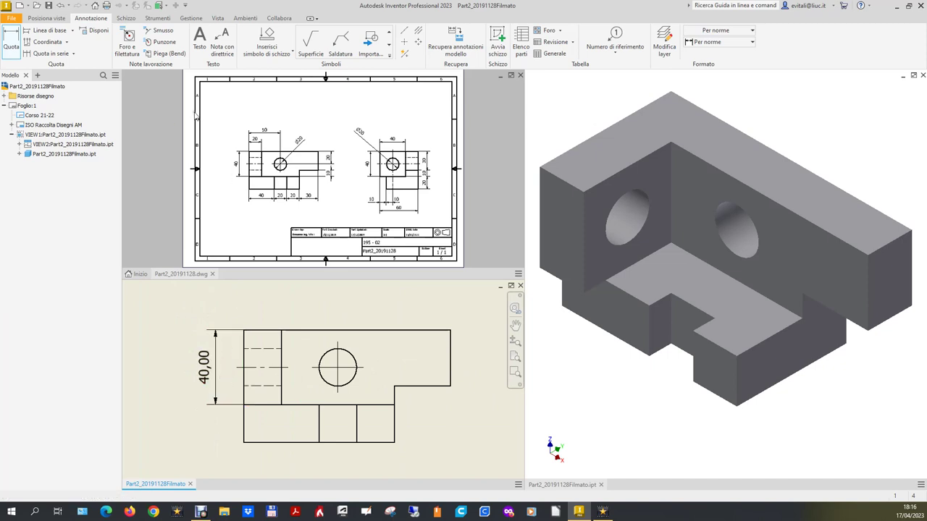
# - Turn off trailing zeros for linear and angular units in Default (ISO) and save the style
pyautogui.click(191, 19)
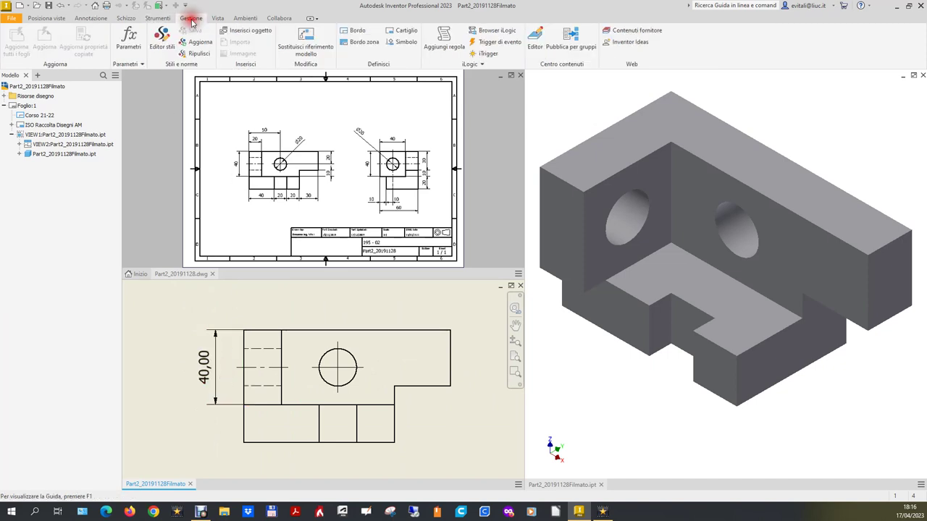
pyautogui.click(167, 46)
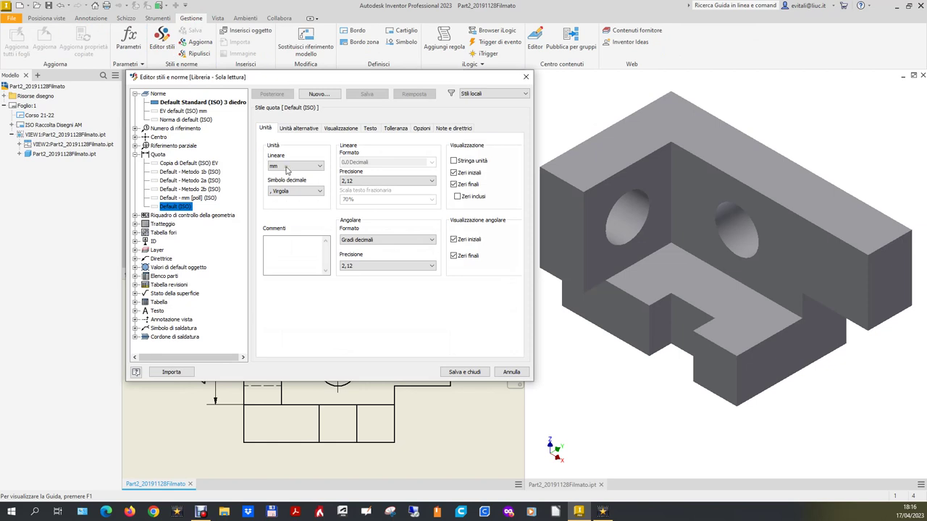
pyautogui.click(454, 184)
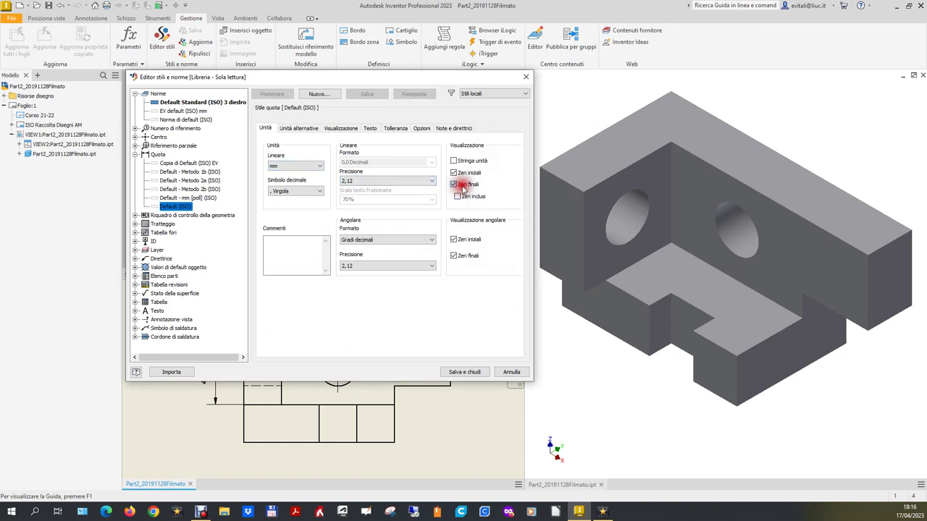
pyautogui.click(453, 255)
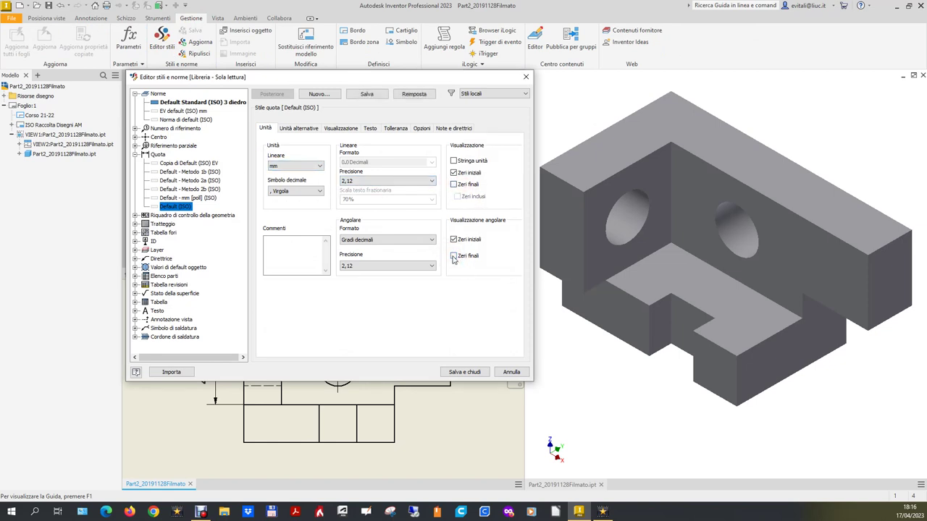
pyautogui.click(476, 372)
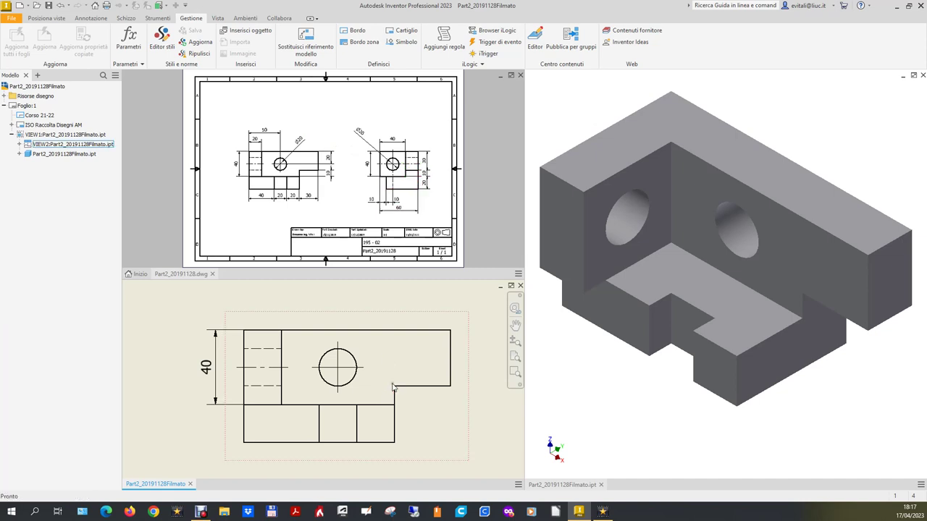
# - Clear the 40 dimension's selection and return to the Annotazione tab's dimension tool
pyautogui.click(221, 371)
pyautogui.scroll(3, 233, 367)
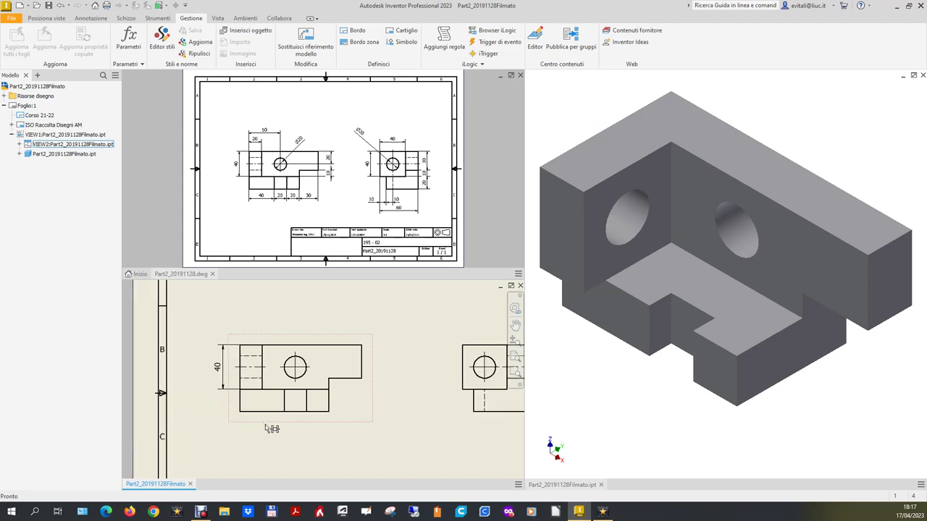
pyautogui.press('Escape')
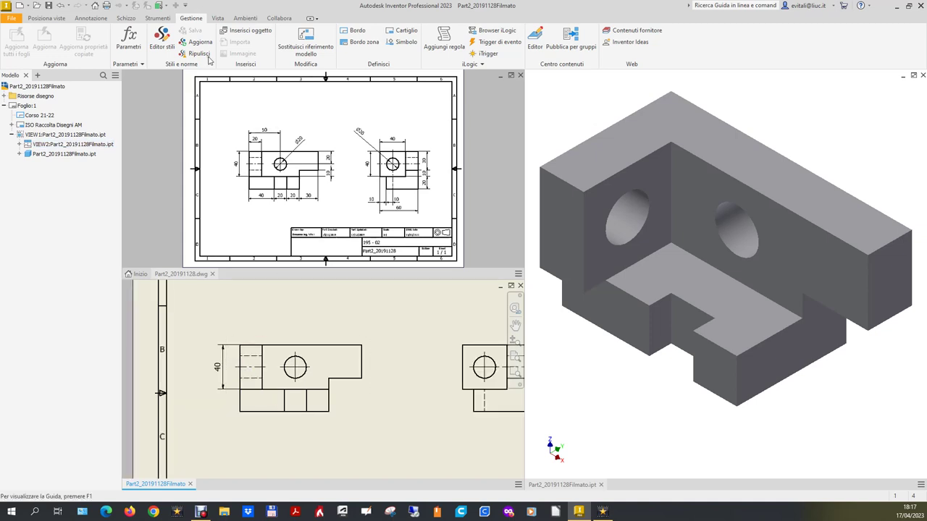
pyautogui.click(155, 19)
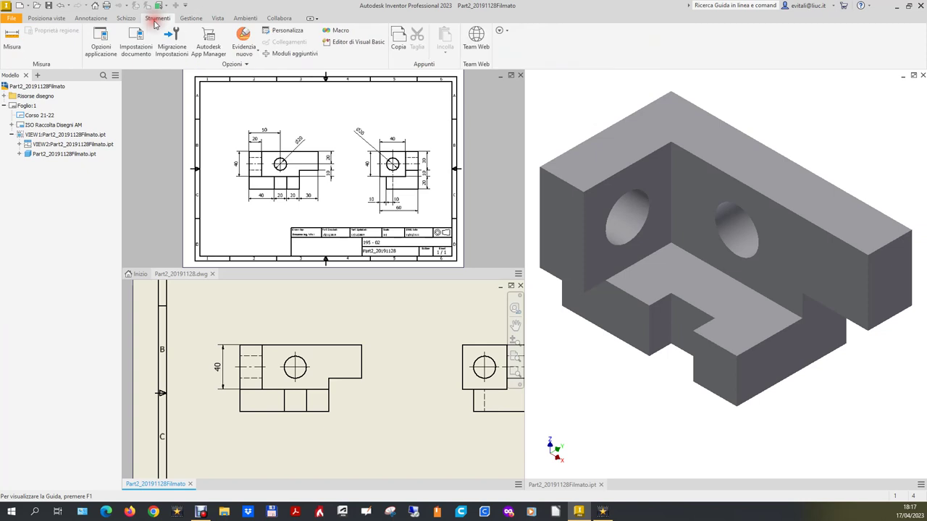
pyautogui.click(90, 18)
pyautogui.click(13, 42)
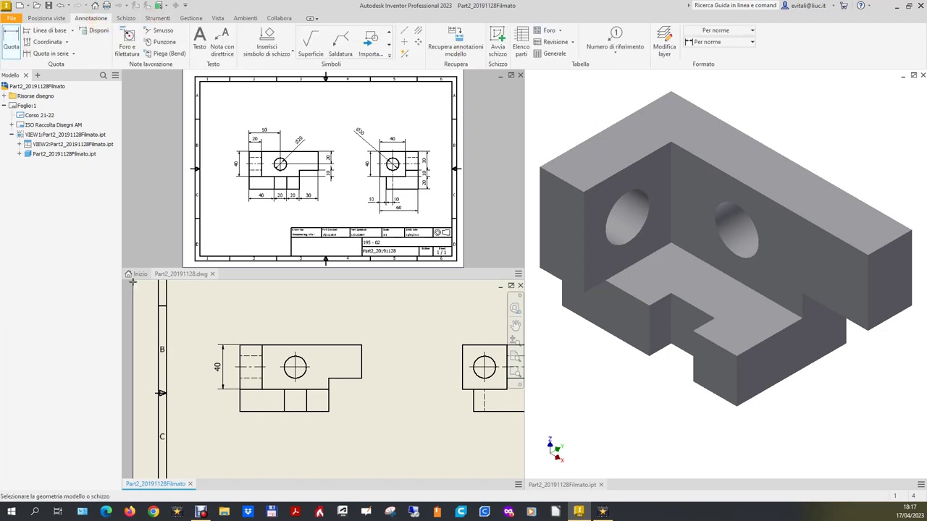
# - Dimension the bottom edge segments as a 40, 20, 20, 30 chain
pyautogui.click(272, 413)
pyautogui.click(265, 428)
pyautogui.click(299, 415)
pyautogui.click(297, 429)
pyautogui.click(323, 414)
pyautogui.click(334, 427)
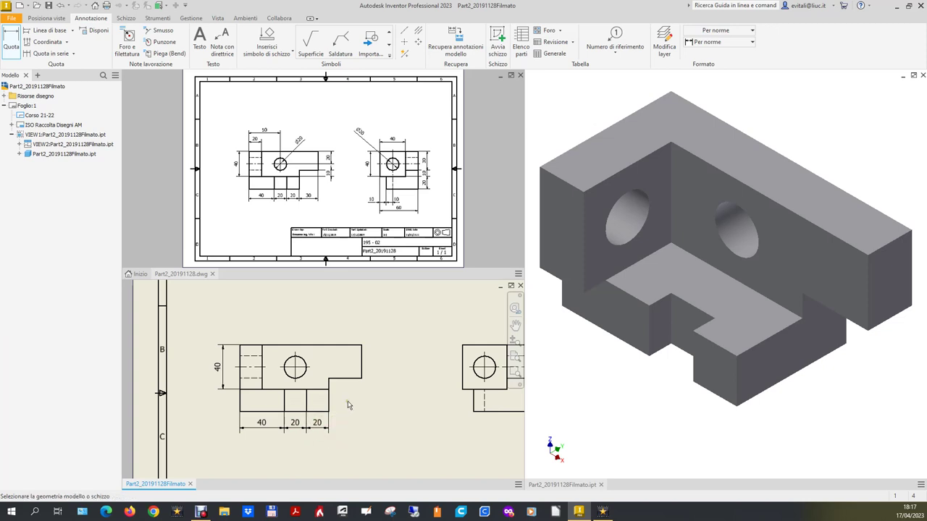
pyautogui.click(352, 379)
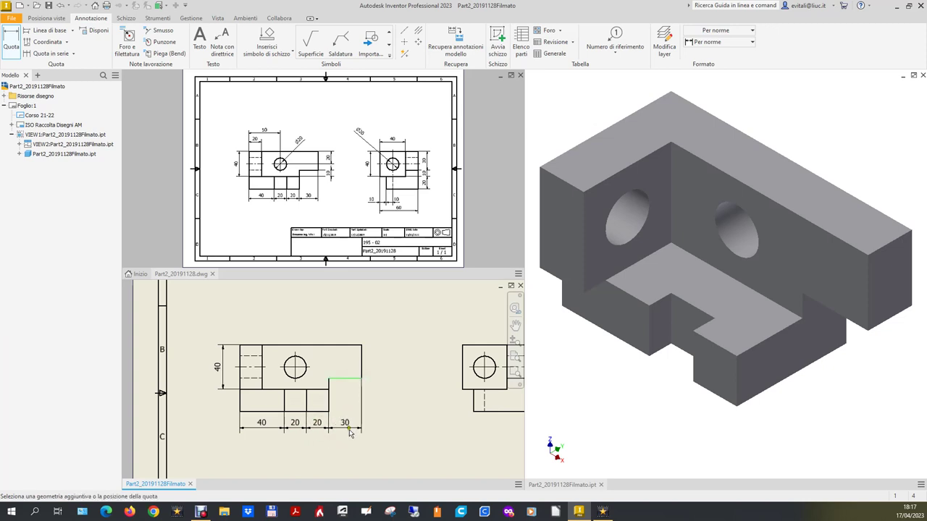
pyautogui.click(350, 432)
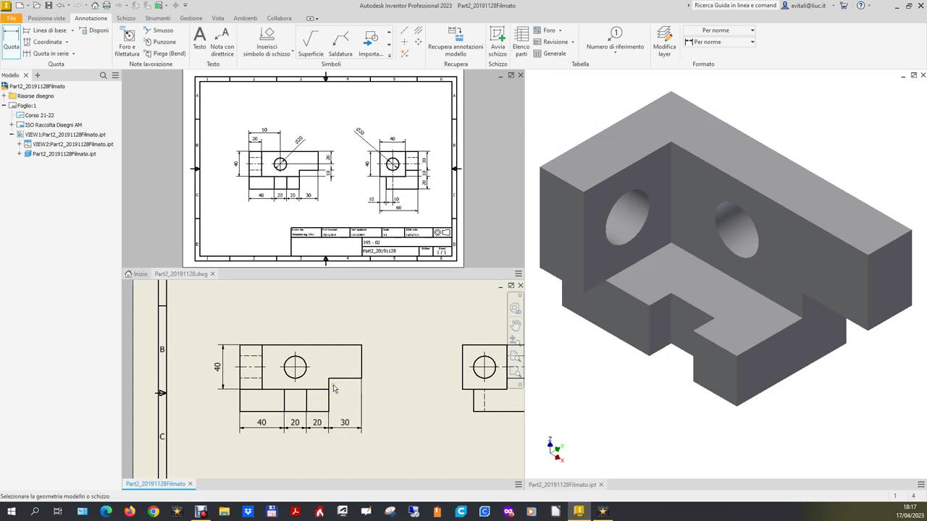
# - Add the vertical 10 step height and a 30 dimension above it on the right
pyautogui.scroll(4, 330, 391)
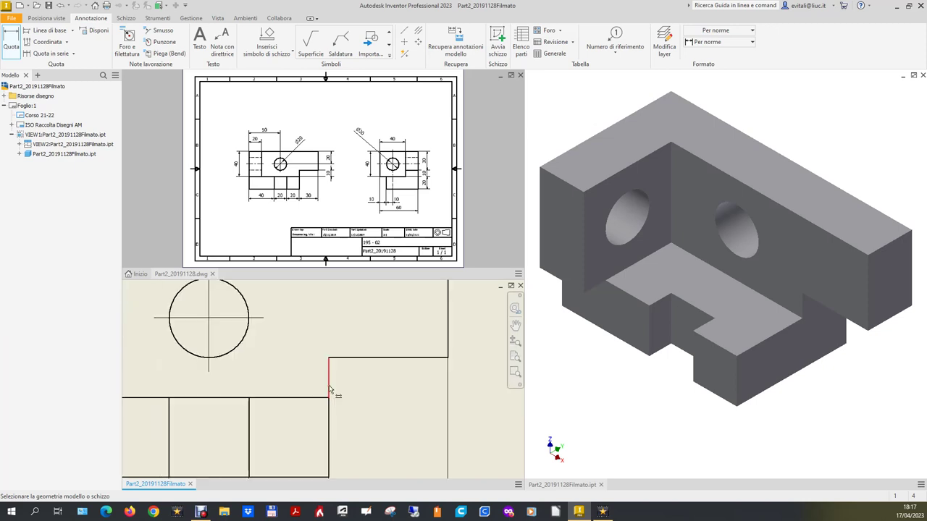
pyautogui.click(345, 398)
pyautogui.scroll(-2, 415, 398)
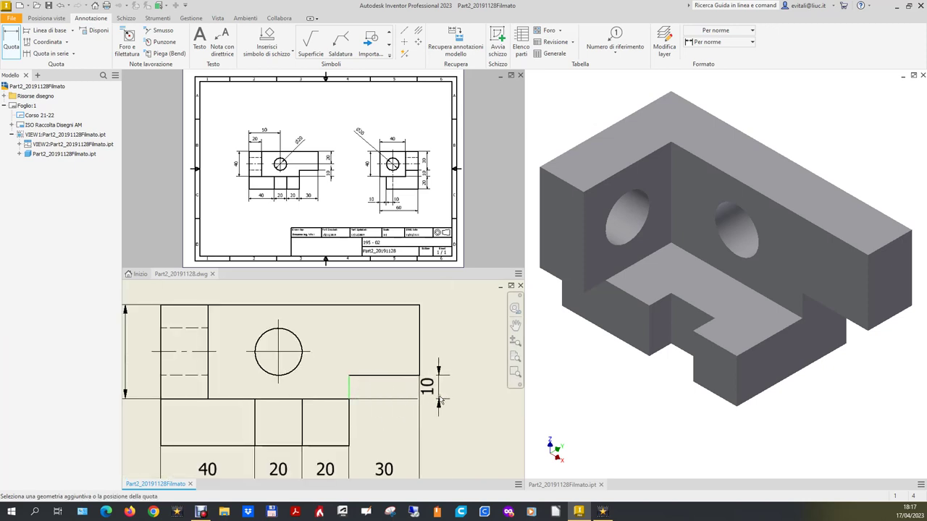
pyautogui.click(447, 403)
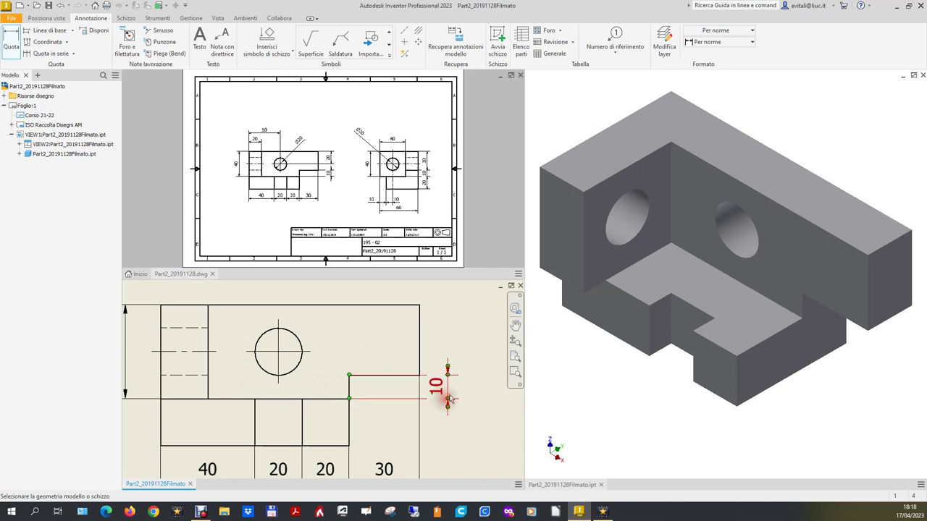
pyautogui.click(419, 335)
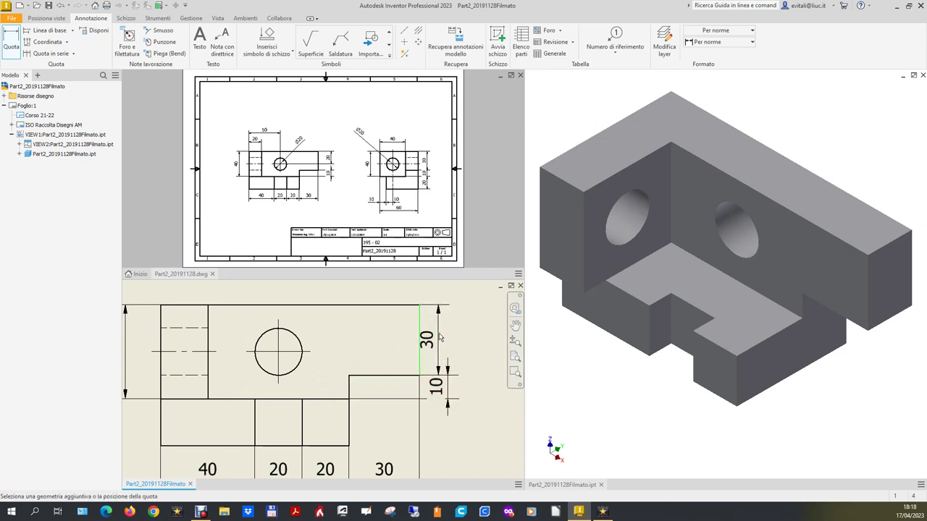
pyautogui.click(448, 338)
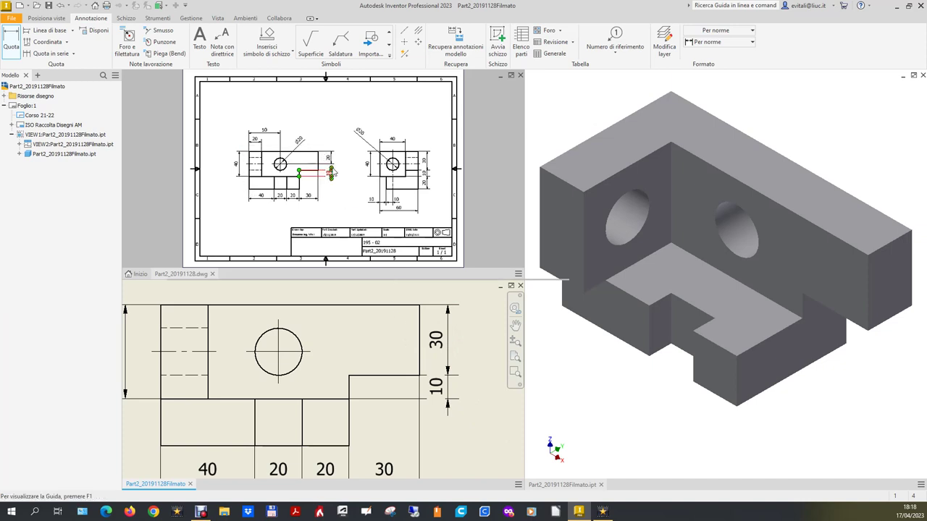
# - Delete the extra vertical 30 dimension
pyautogui.scroll(5, 330, 168)
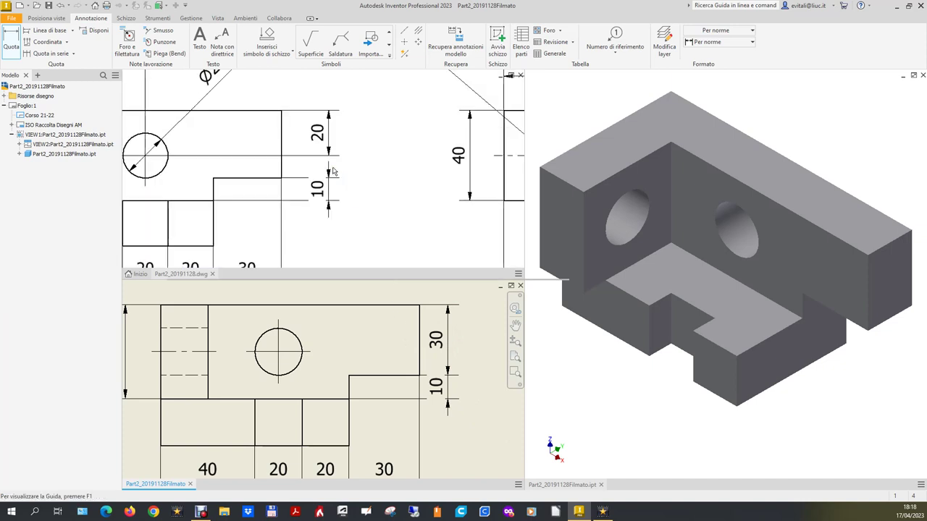
pyautogui.scroll(-5, 333, 172)
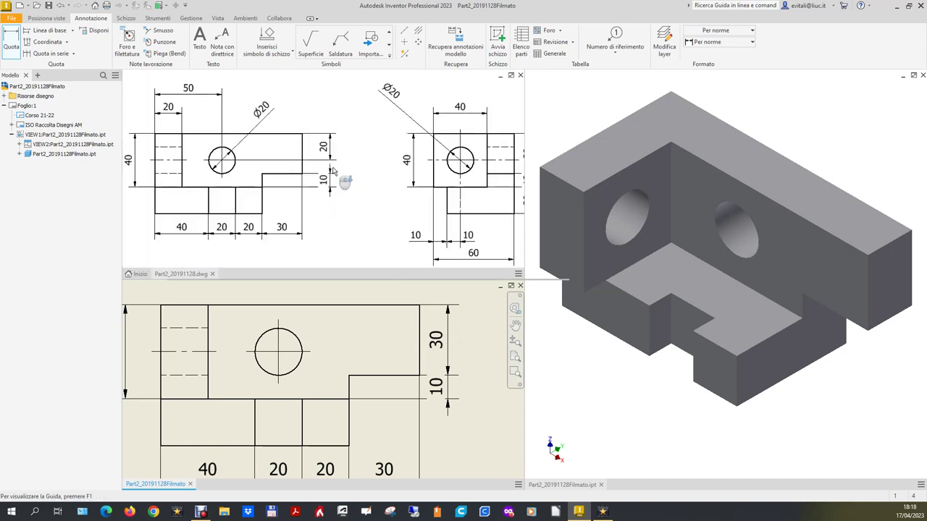
pyautogui.doubleClick(439, 345)
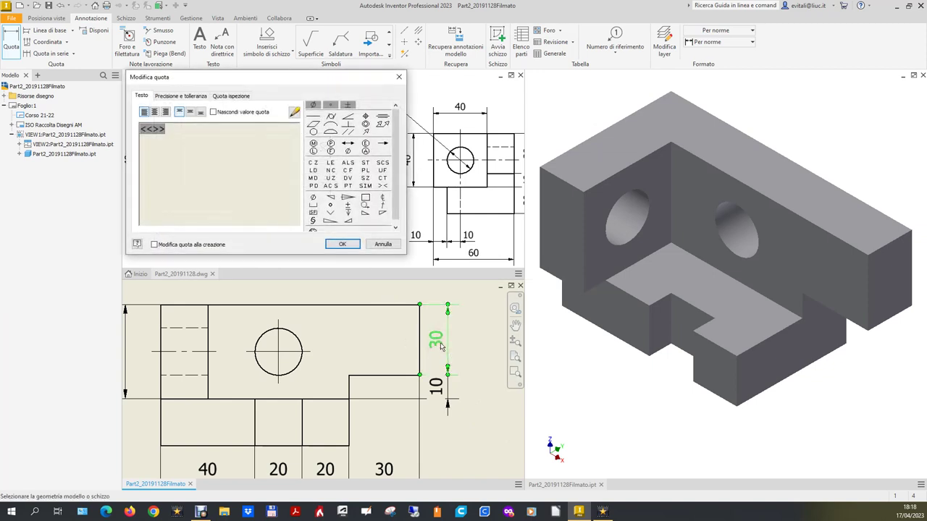
pyautogui.click(383, 245)
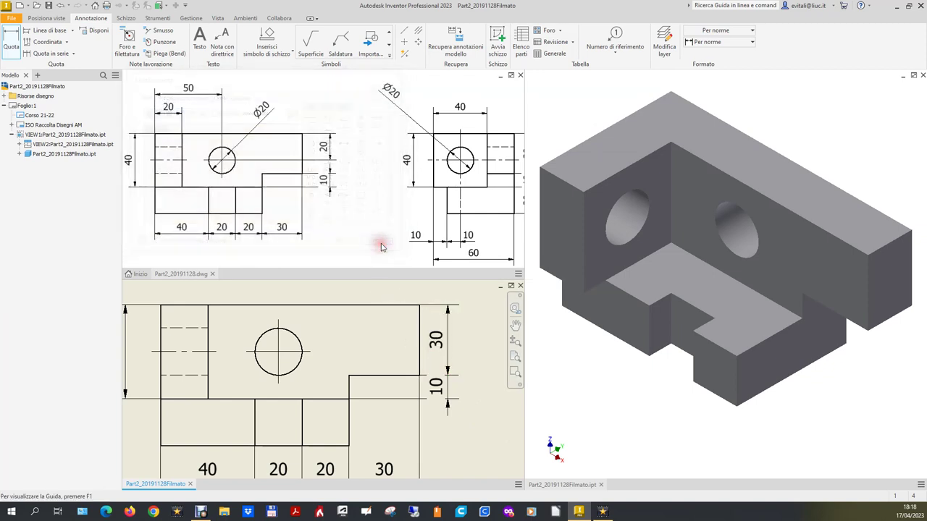
pyautogui.doubleClick(442, 345)
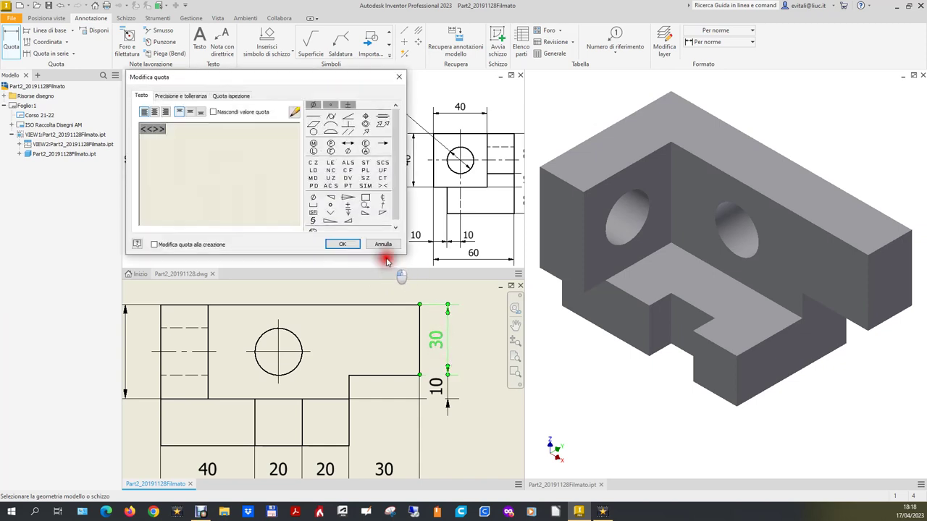
pyautogui.click(383, 244)
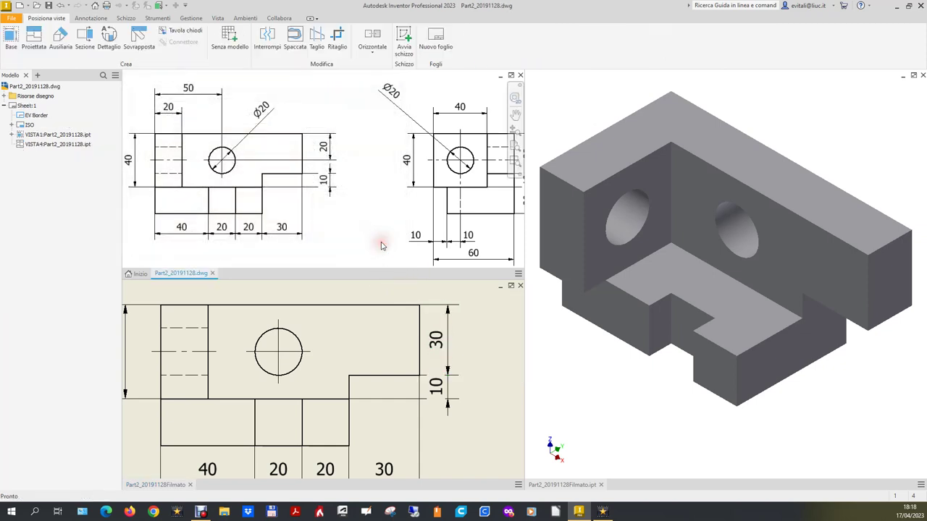
pyautogui.doubleClick(447, 336)
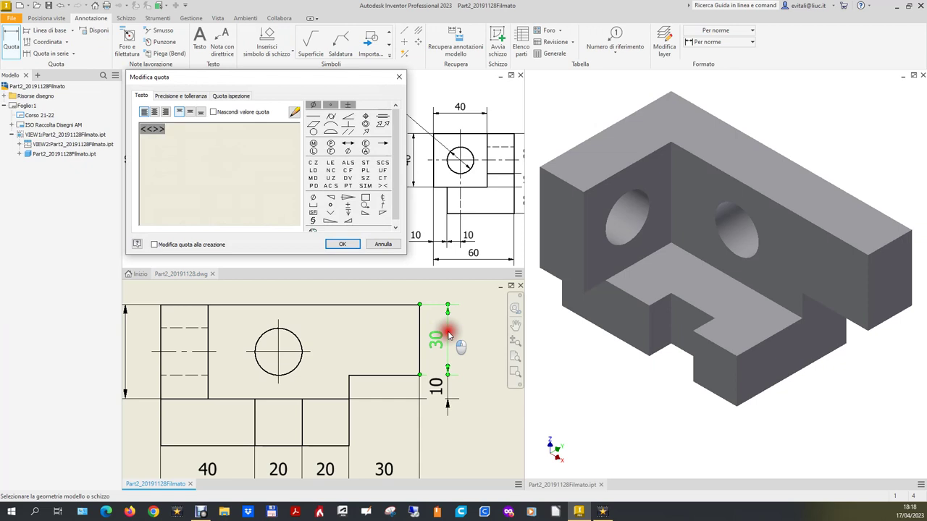
pyautogui.click(381, 243)
pyautogui.rightClick(443, 345)
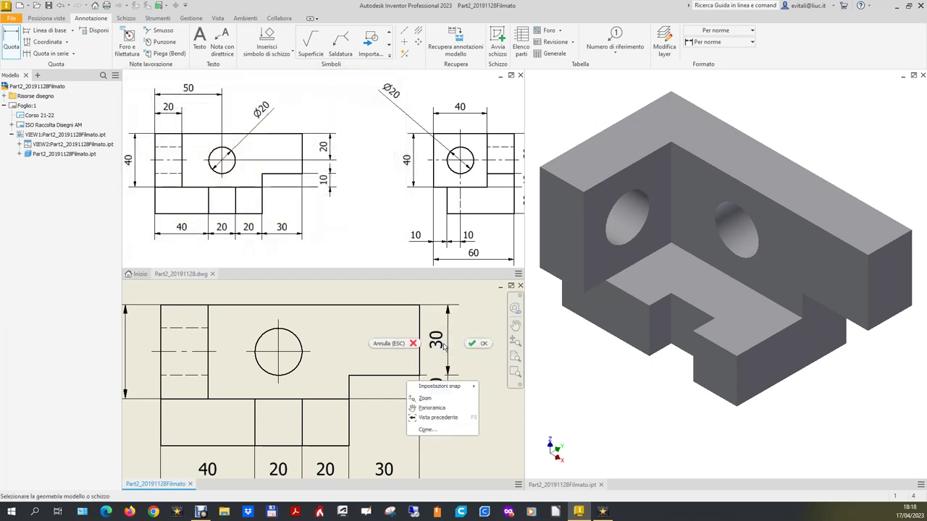
pyautogui.press('Escape')
pyautogui.click(442, 347)
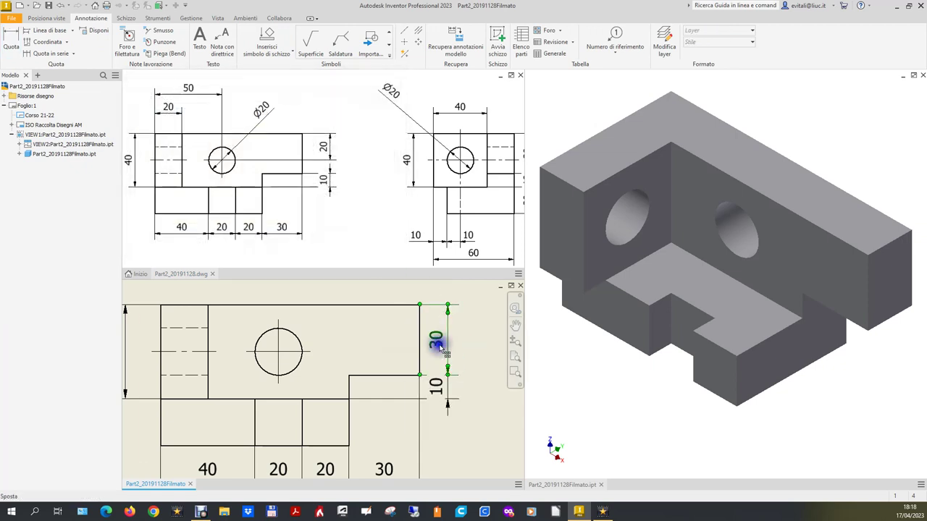
pyautogui.rightClick(441, 349)
pyautogui.click(457, 316)
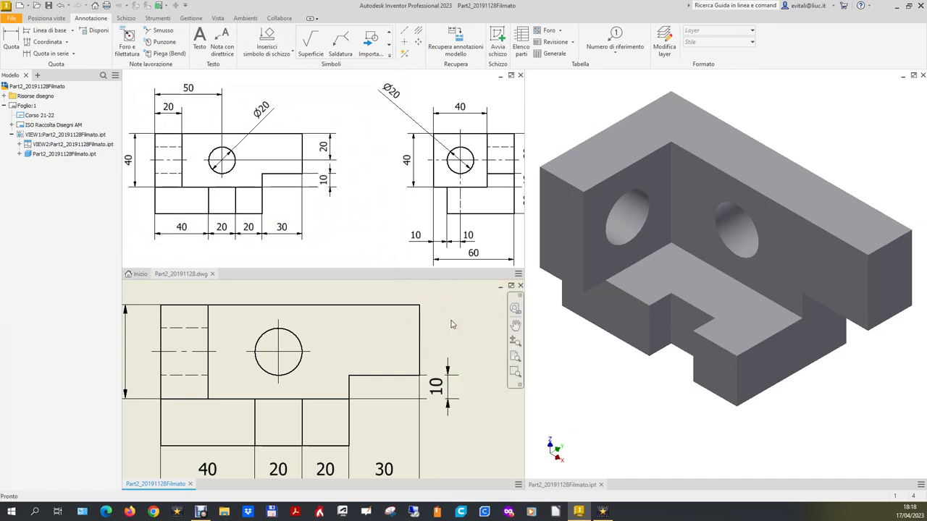
pyautogui.scroll(-2, 469, 374)
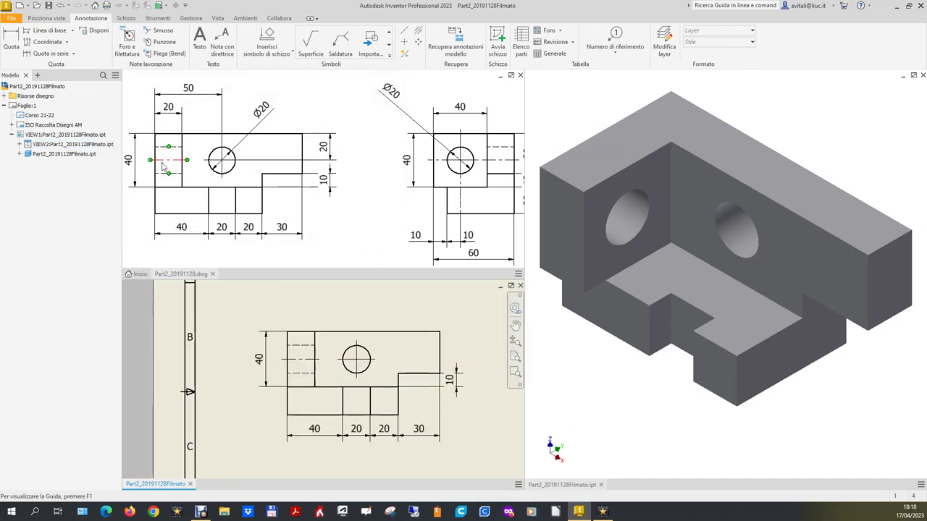
# - Dimension the hole centre 20 from the top edge and 50 from the left edge
pyautogui.click(11, 42)
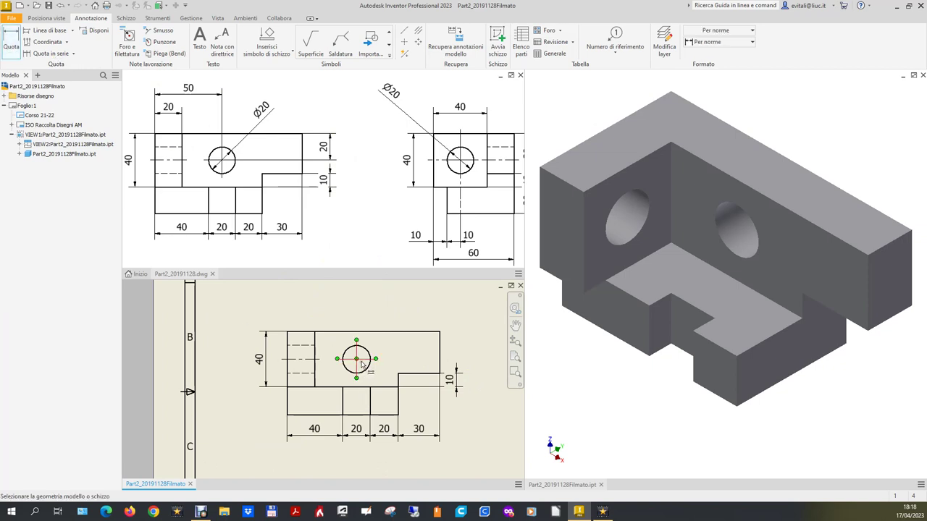
pyautogui.click(365, 363)
pyautogui.click(384, 331)
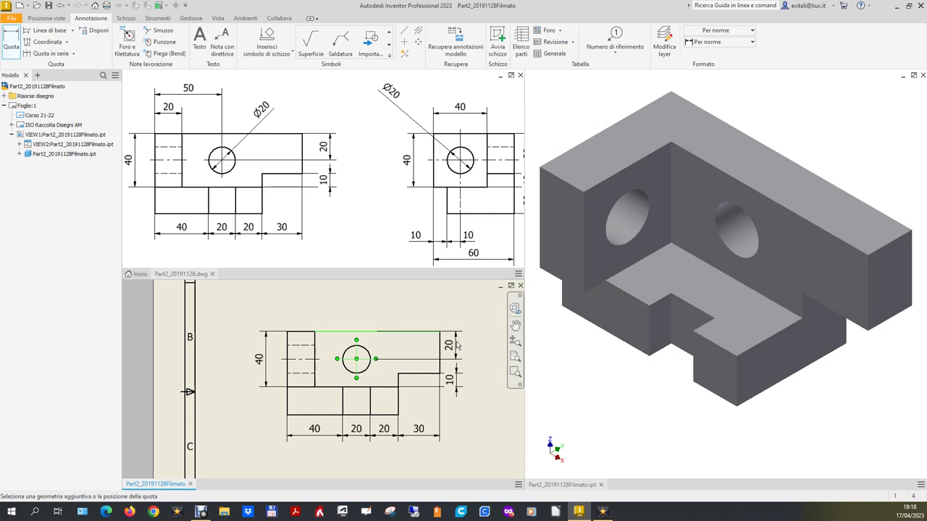
pyautogui.click(457, 345)
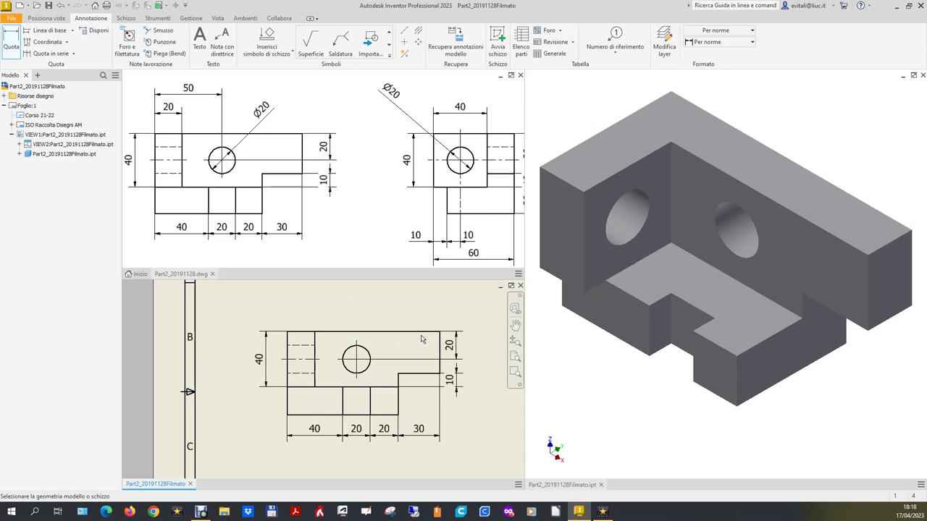
pyautogui.click(363, 369)
pyautogui.click(288, 358)
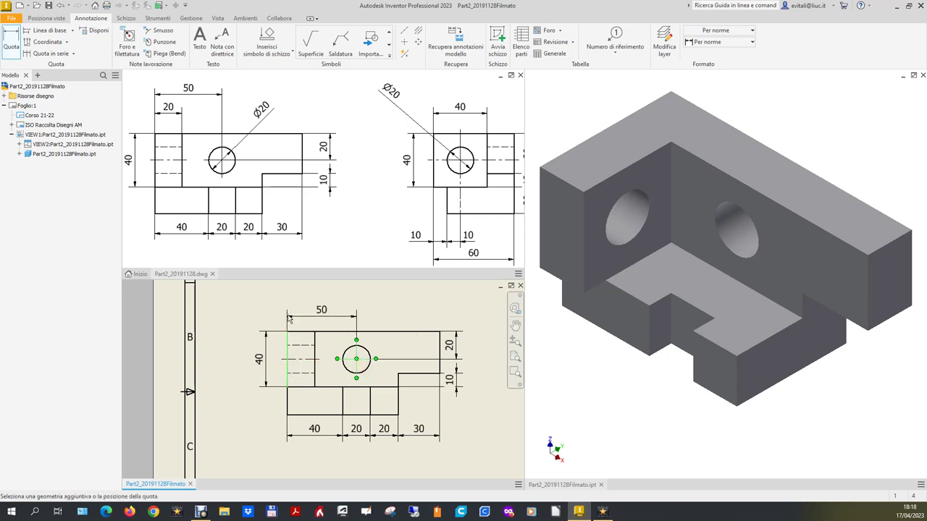
pyautogui.click(289, 314)
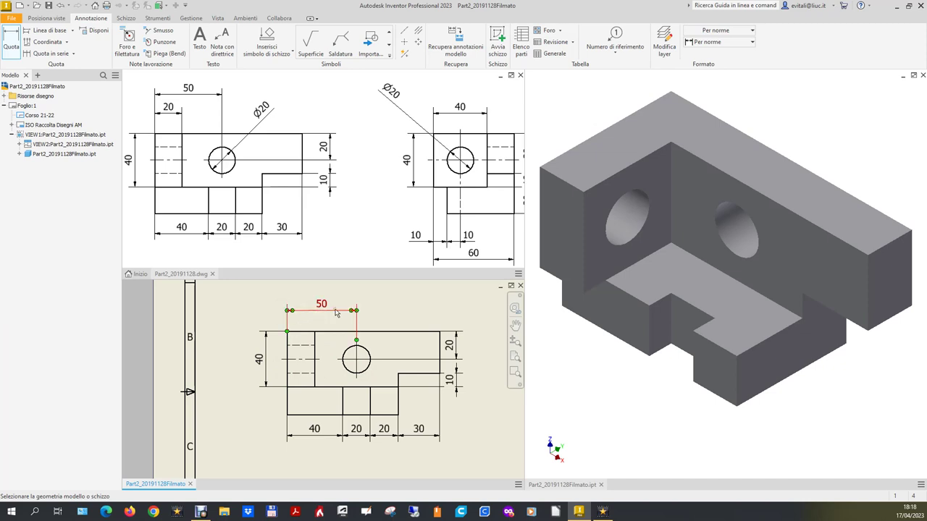
pyautogui.moveTo(321, 304); pyautogui.dragTo(321, 296)
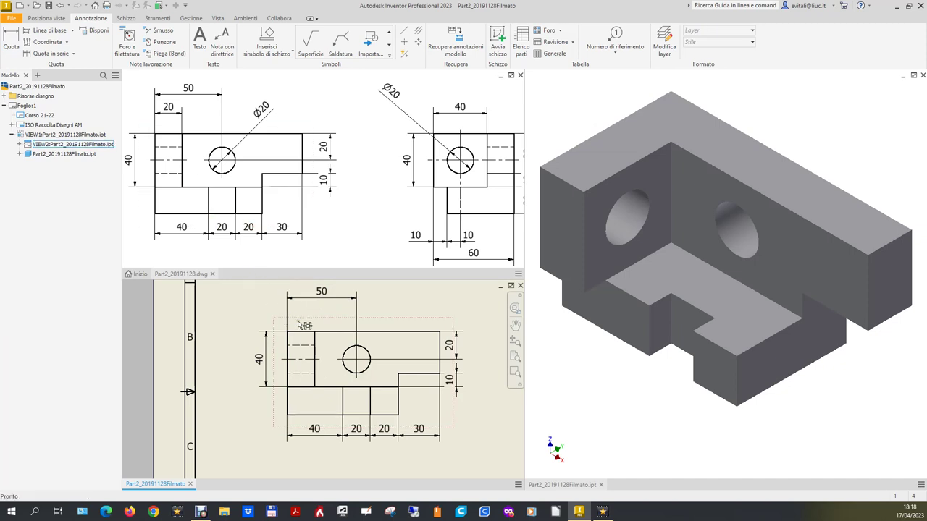
# - Add the 20 width dimension above the front view and the Ø20 hole diameter
pyautogui.click(312, 335)
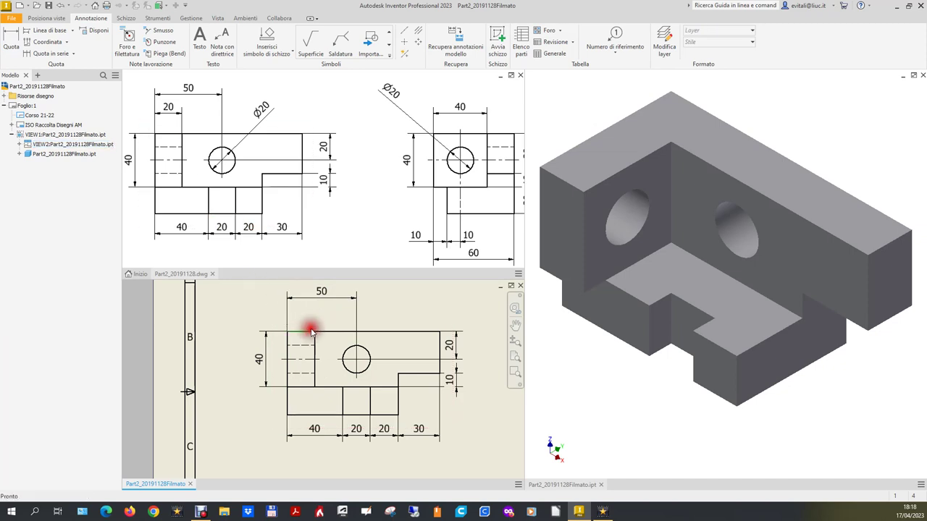
pyautogui.click(15, 35)
pyautogui.click(308, 334)
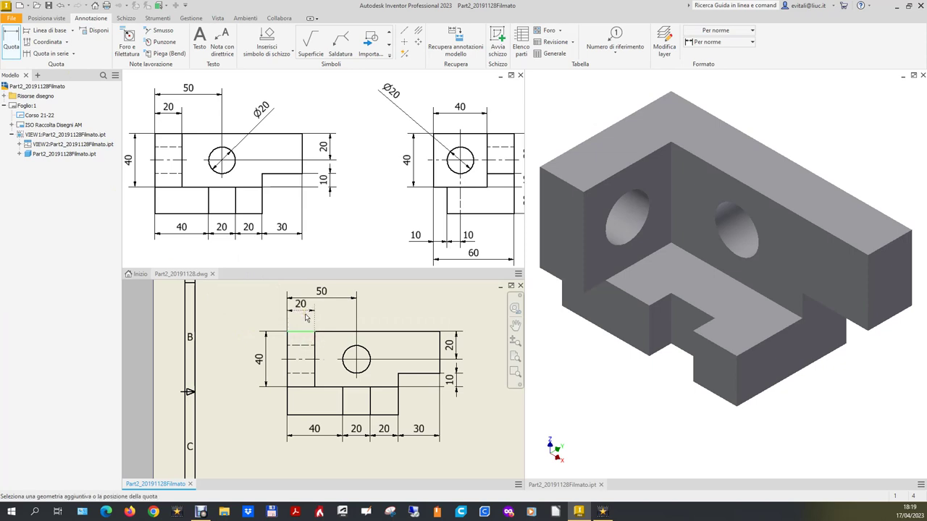
pyautogui.click(302, 308)
pyautogui.click(363, 348)
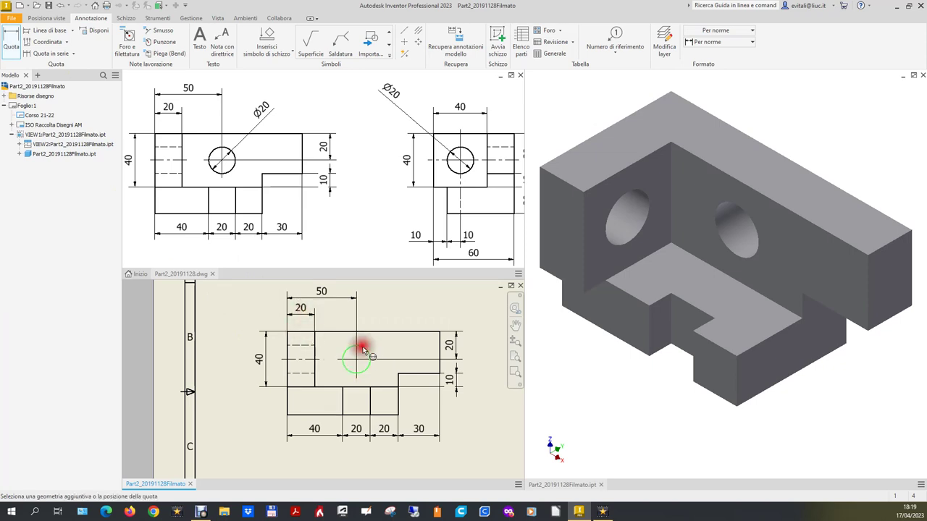
pyautogui.click(390, 311)
pyautogui.press('Escape')
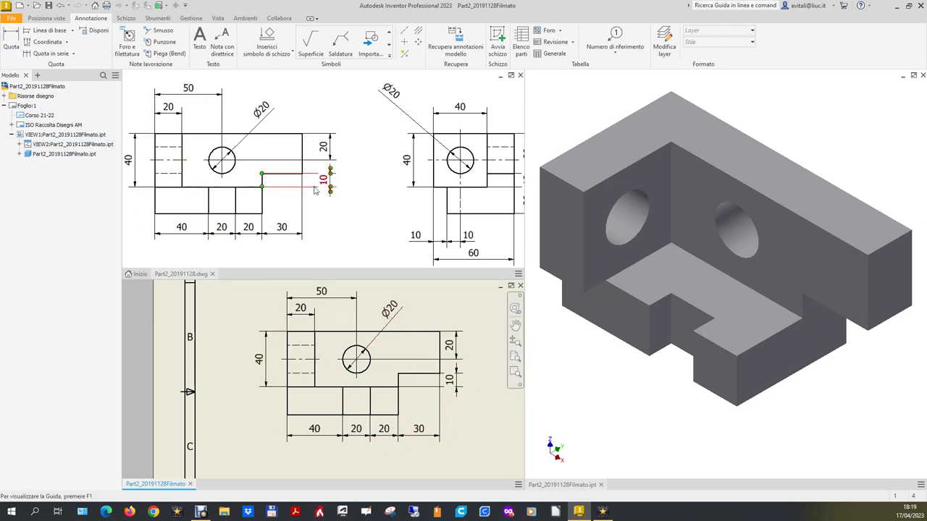
pyautogui.scroll(-3, 316, 190)
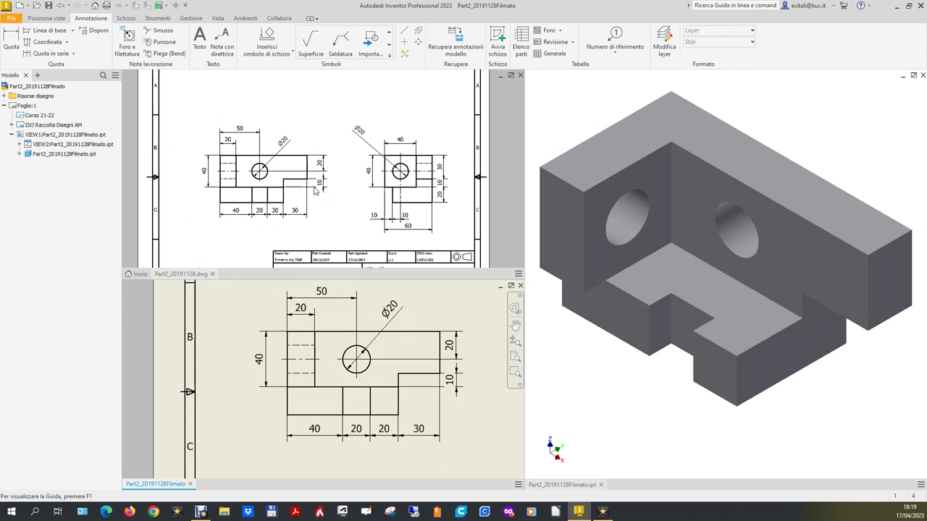
pyautogui.scroll(-3, 242, 187)
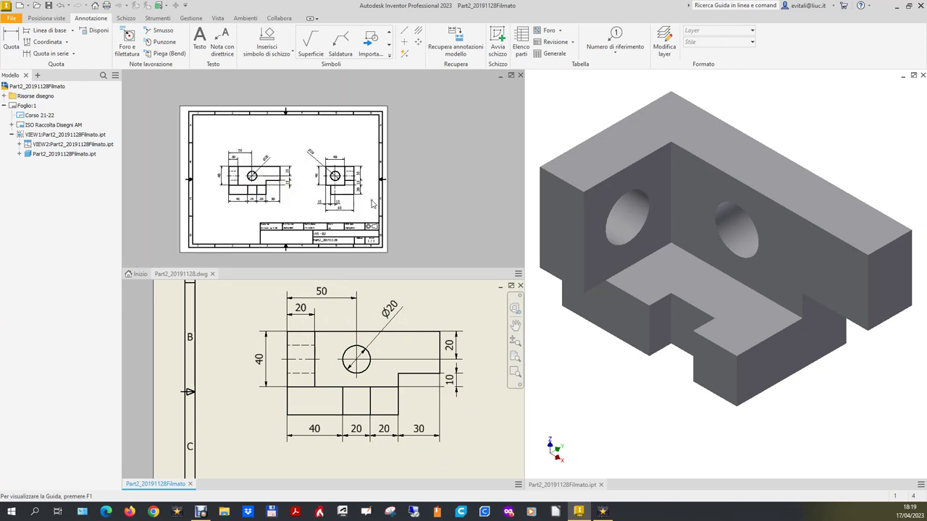
pyautogui.scroll(3, 373, 204)
pyautogui.scroll(-3, 266, 387)
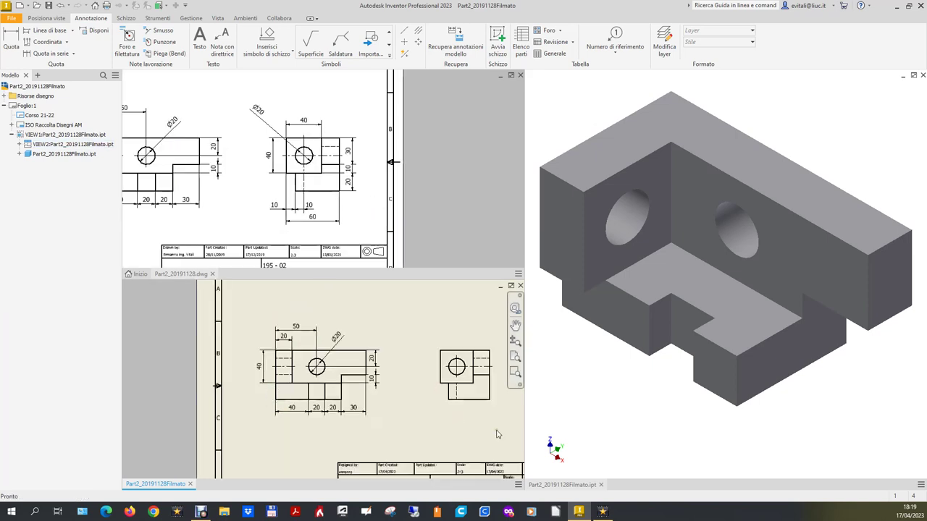
pyautogui.scroll(3, 508, 410)
pyautogui.scroll(-3, 489, 413)
pyautogui.scroll(3, 485, 402)
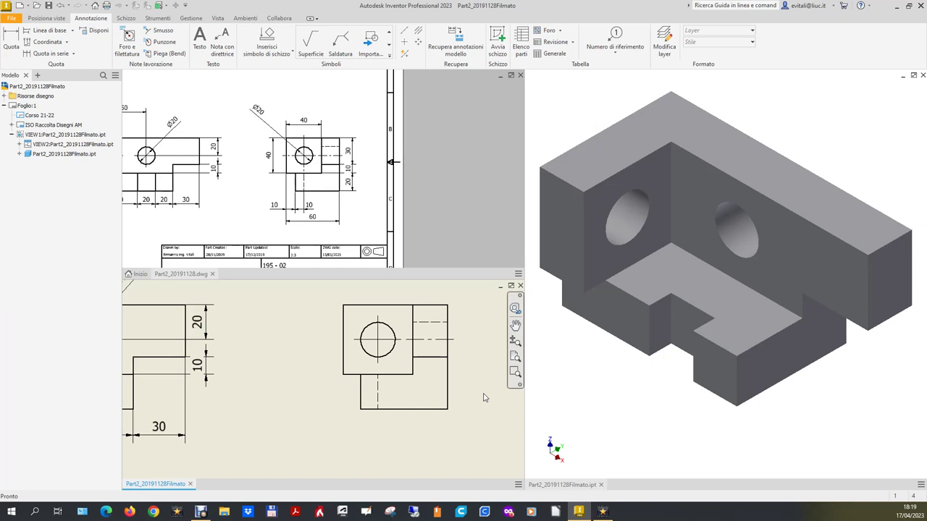
# - Dimension the bottom of the side view with 10, 10 and the overall 60
pyautogui.click(13, 44)
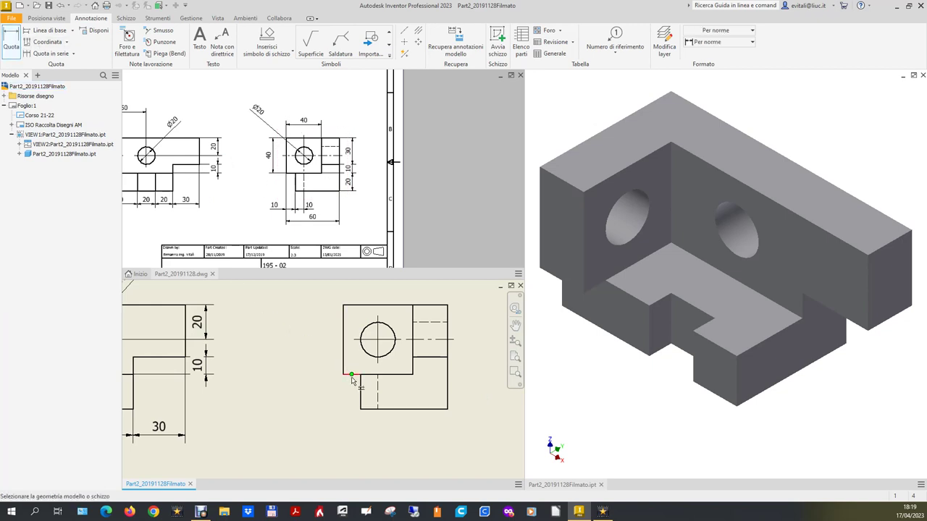
pyautogui.click(358, 376)
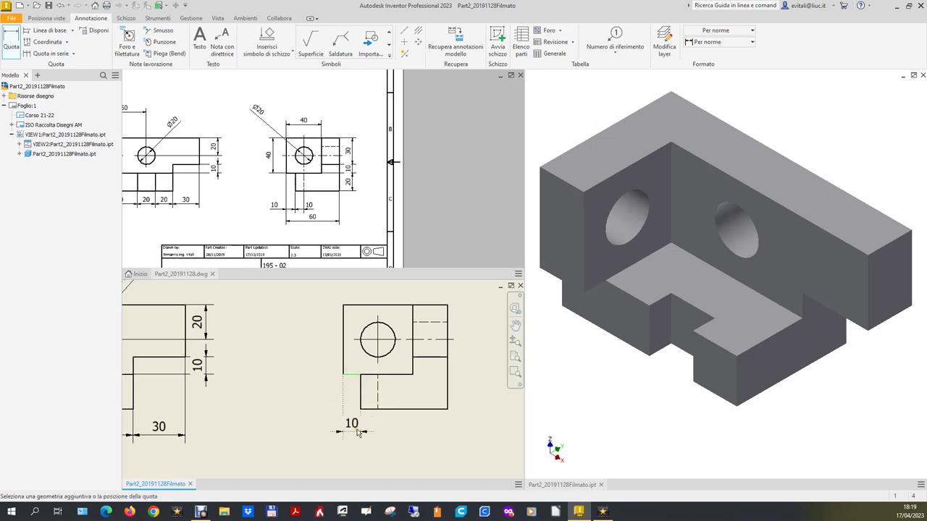
pyautogui.click(358, 435)
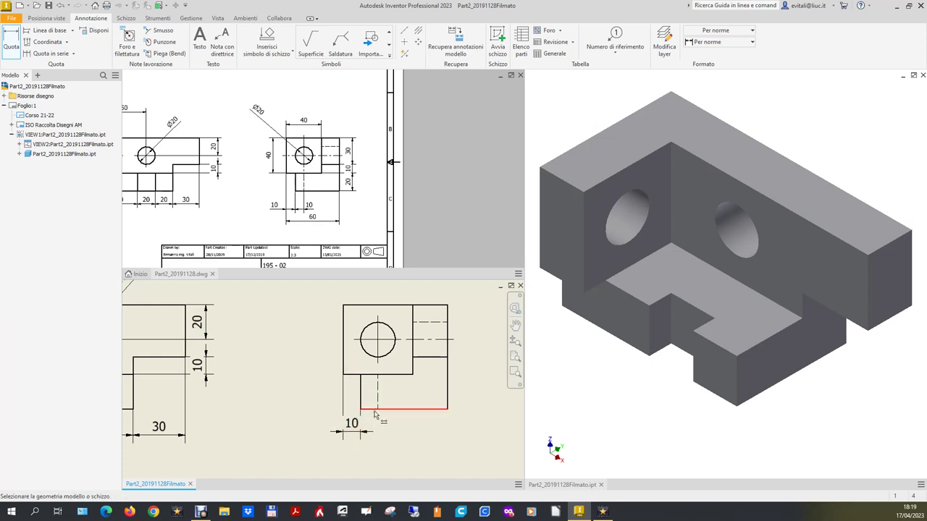
pyautogui.click(361, 391)
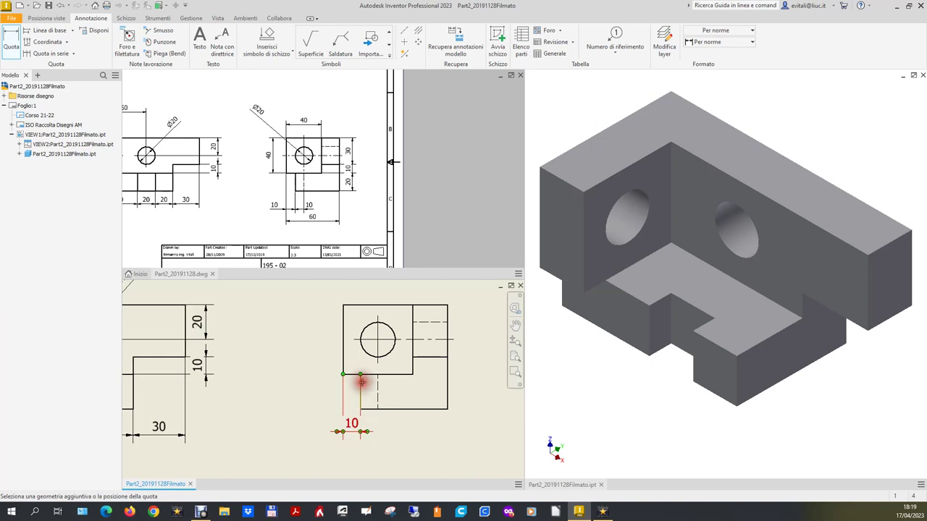
pyautogui.click(377, 387)
pyautogui.click(371, 432)
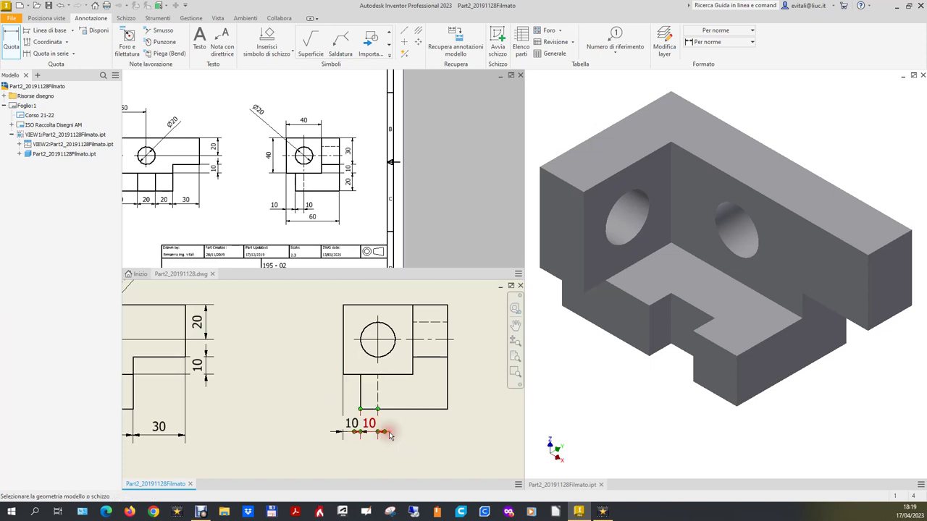
pyautogui.click(345, 362)
pyautogui.click(447, 391)
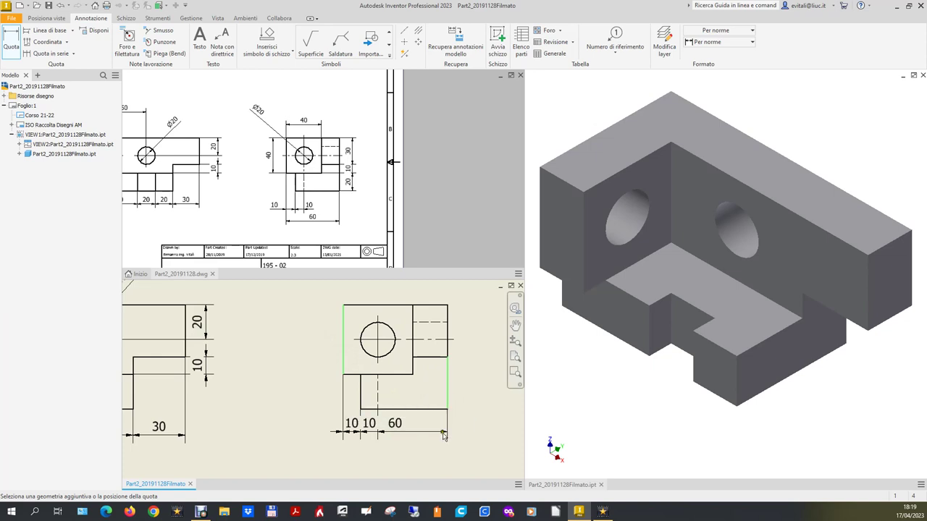
pyautogui.click(444, 452)
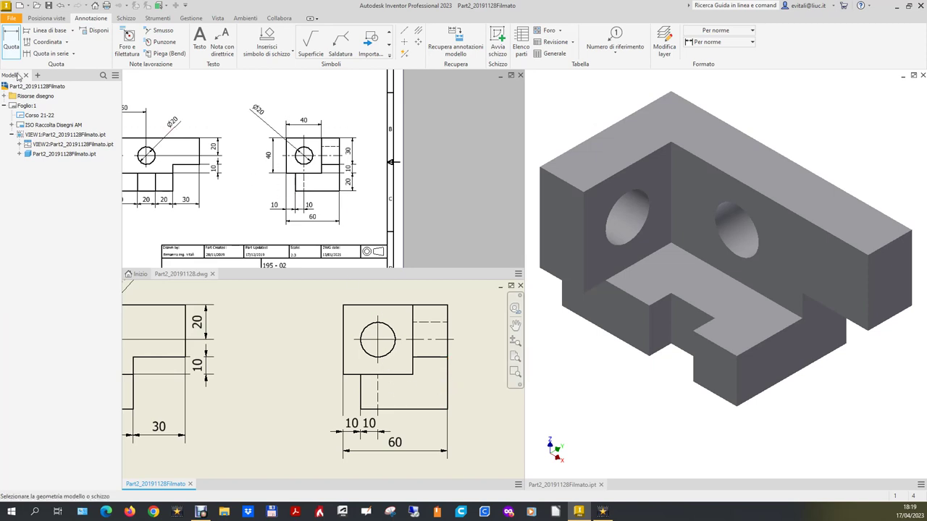
# - Add the 20, 10 and 30 height dimensions on the right of the side view
pyautogui.click(404, 409)
pyautogui.click(409, 376)
pyautogui.click(474, 391)
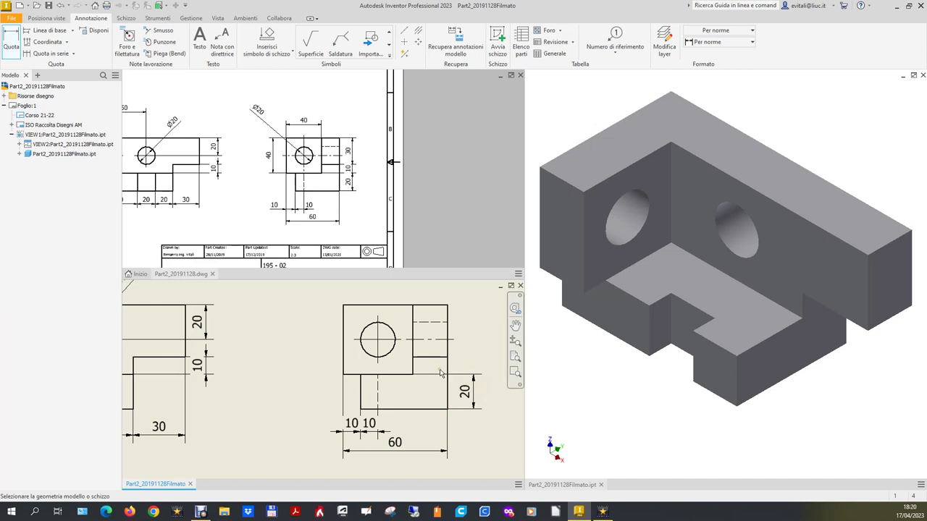
pyautogui.click(402, 375)
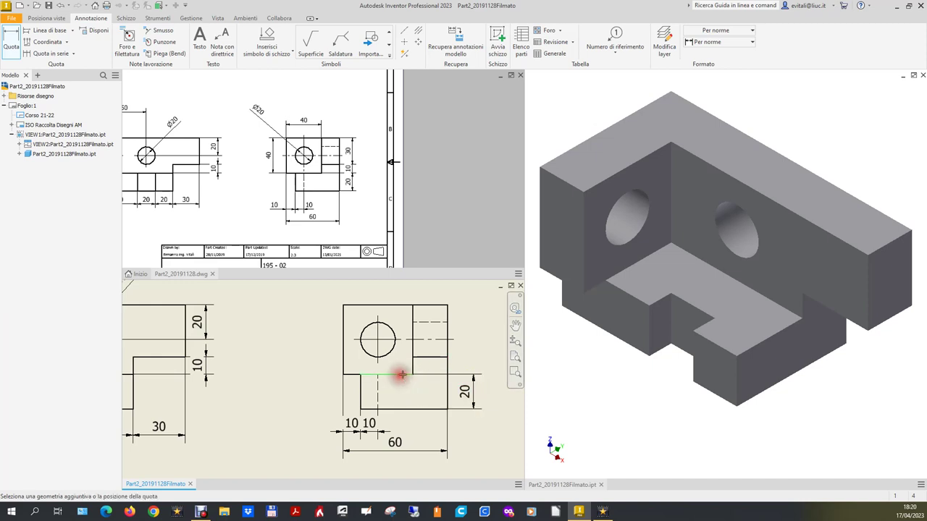
pyautogui.click(434, 357)
pyautogui.click(472, 362)
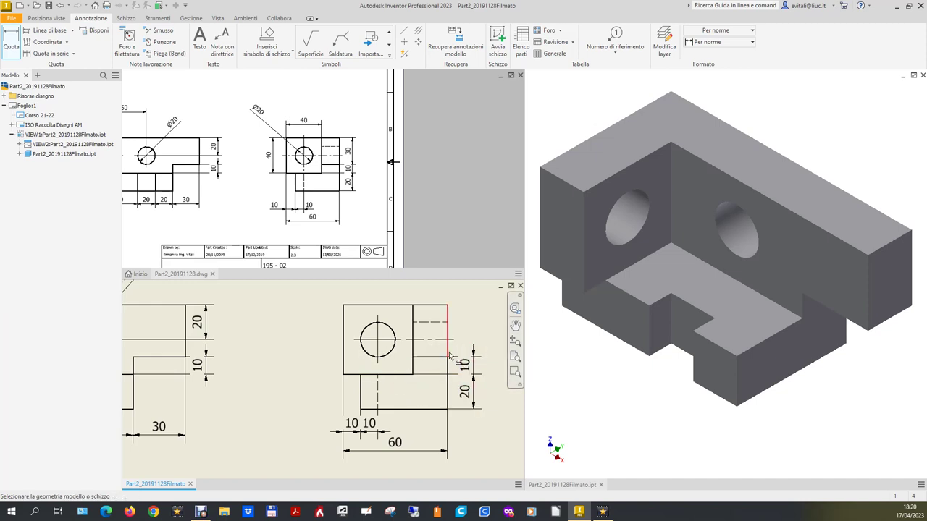
pyautogui.click(448, 317)
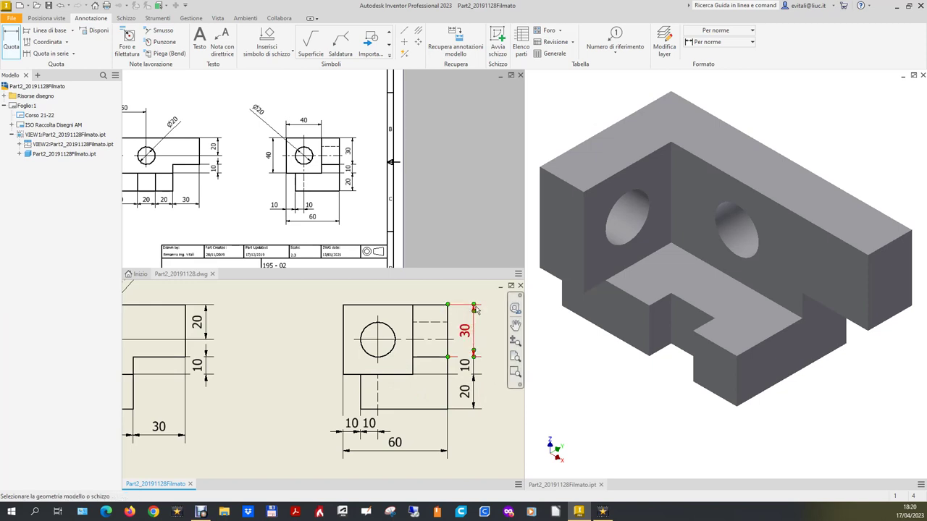
pyautogui.click(467, 307)
# - Add the 40 width above the side view and the Ø20 hole diameter
pyautogui.click(404, 305)
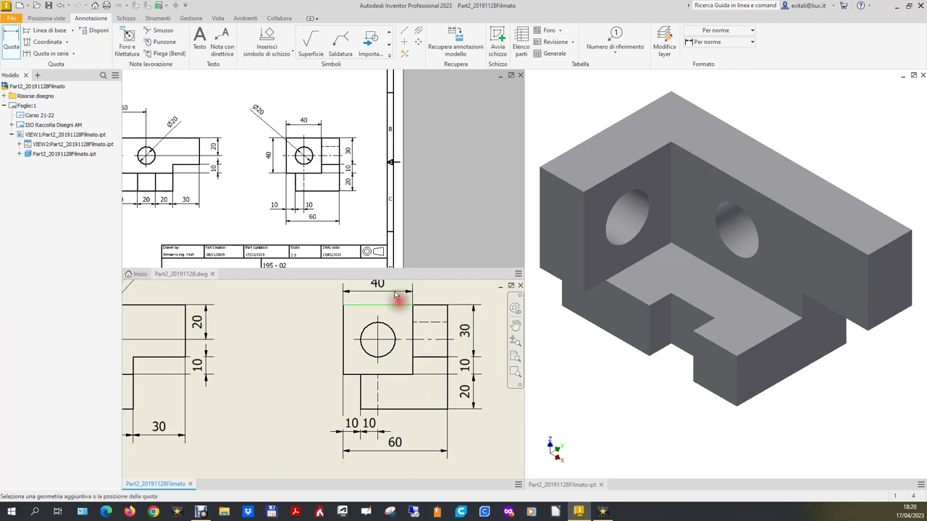
pyautogui.scroll(-2, 396, 337)
pyautogui.click(395, 307)
pyautogui.click(377, 330)
pyautogui.click(320, 296)
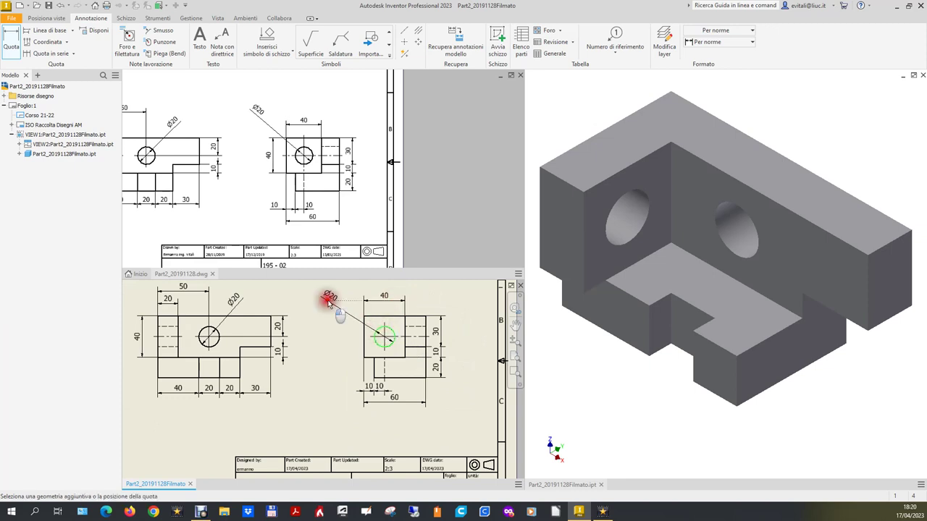
# - Place the 40 height dimension on the left of the side view
pyautogui.click(365, 348)
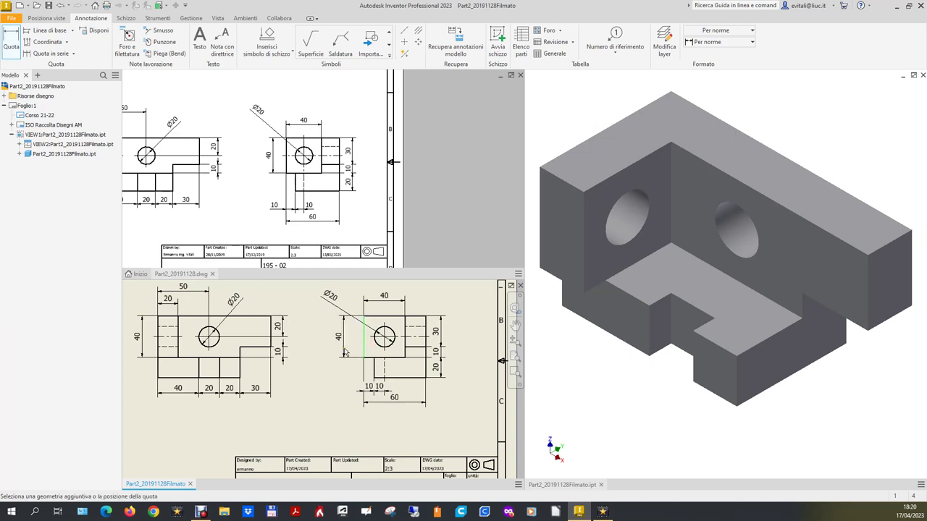
pyautogui.click(352, 350)
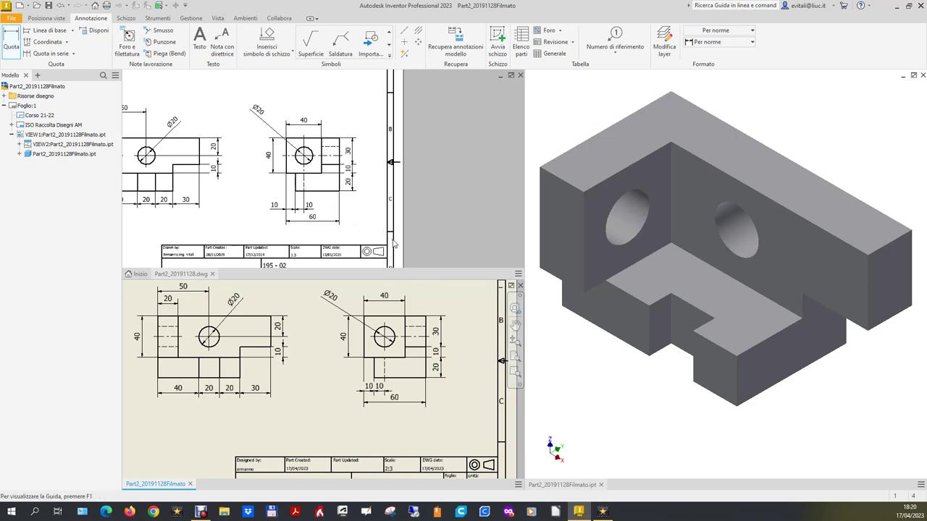
pyautogui.scroll(2, 391, 243)
pyautogui.scroll(-3, 336, 251)
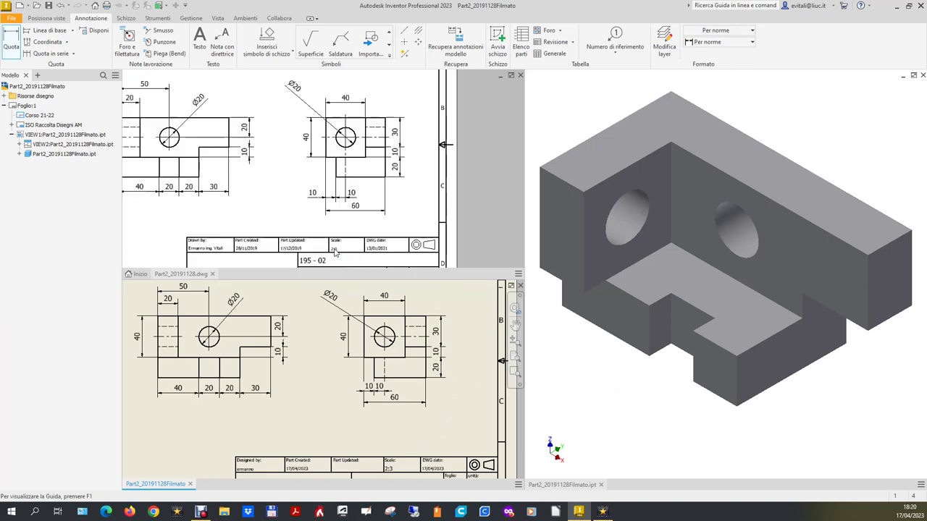
# - Fit the reference and working drawings to full sheet, then activate the 3D model window
pyautogui.rightClick(488, 162)
pyautogui.press('Escape')
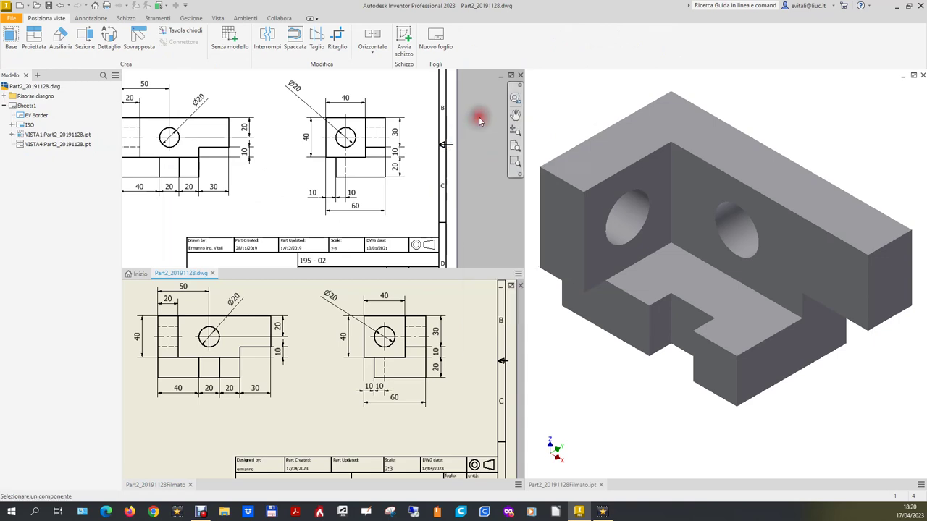
pyautogui.click(514, 147)
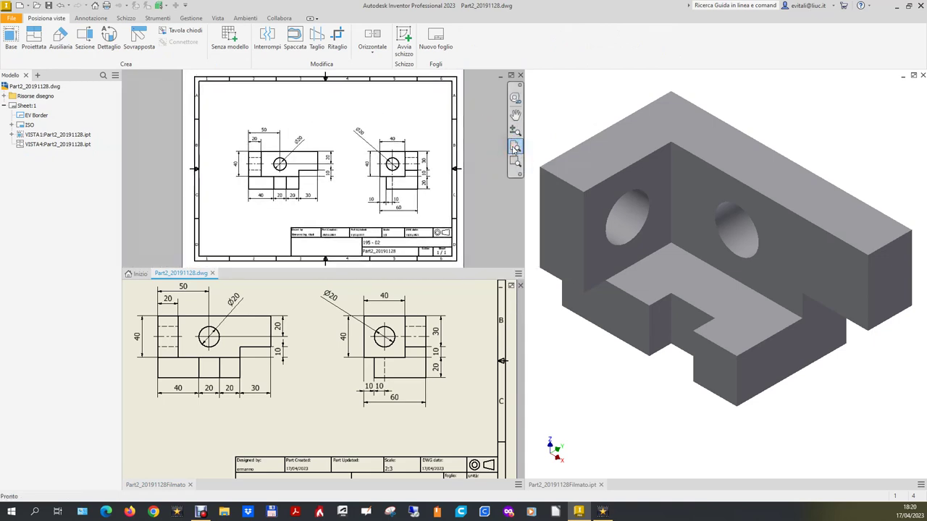
pyautogui.click(470, 343)
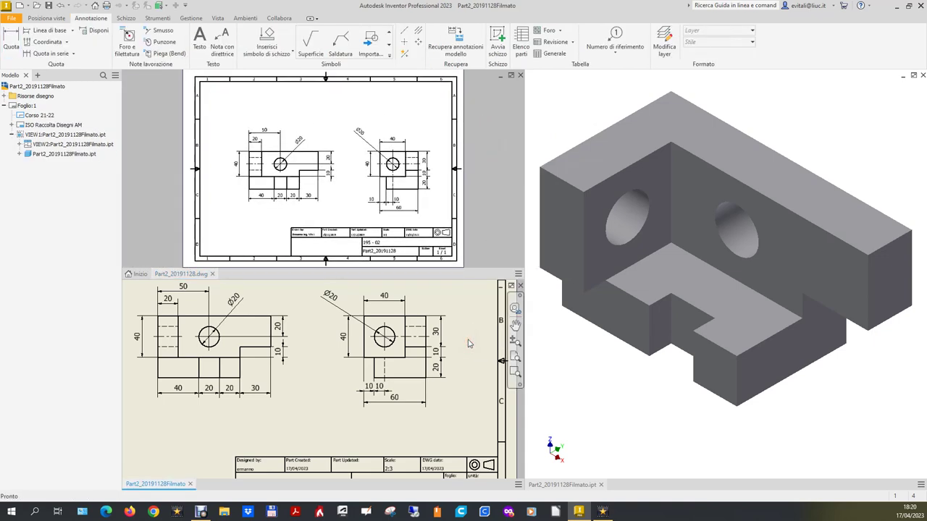
pyautogui.click(515, 356)
pyautogui.click(571, 441)
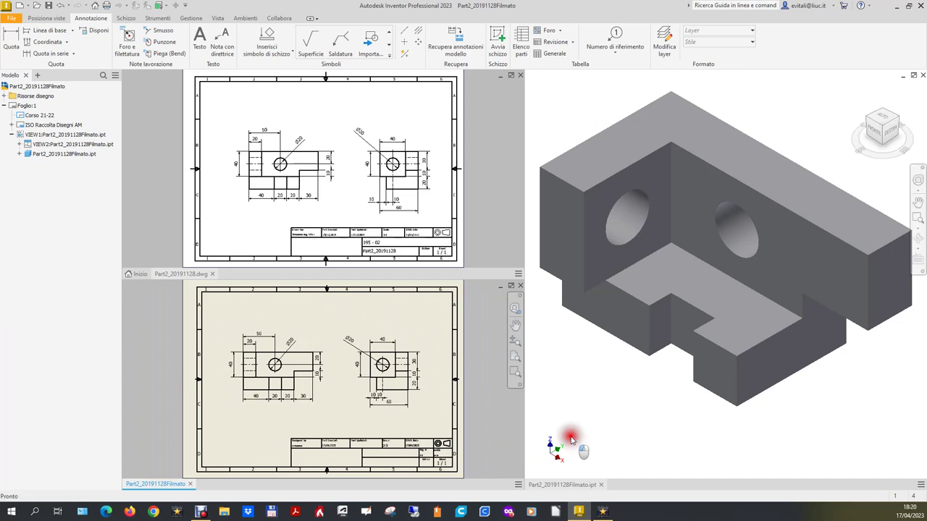